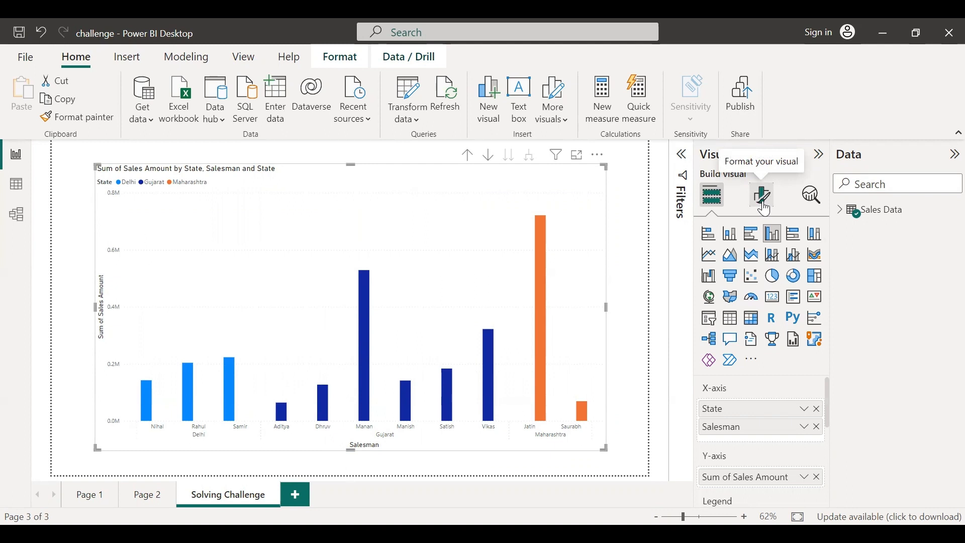
# Open the General properties in the chart's format settings
pyautogui.click(764, 197)
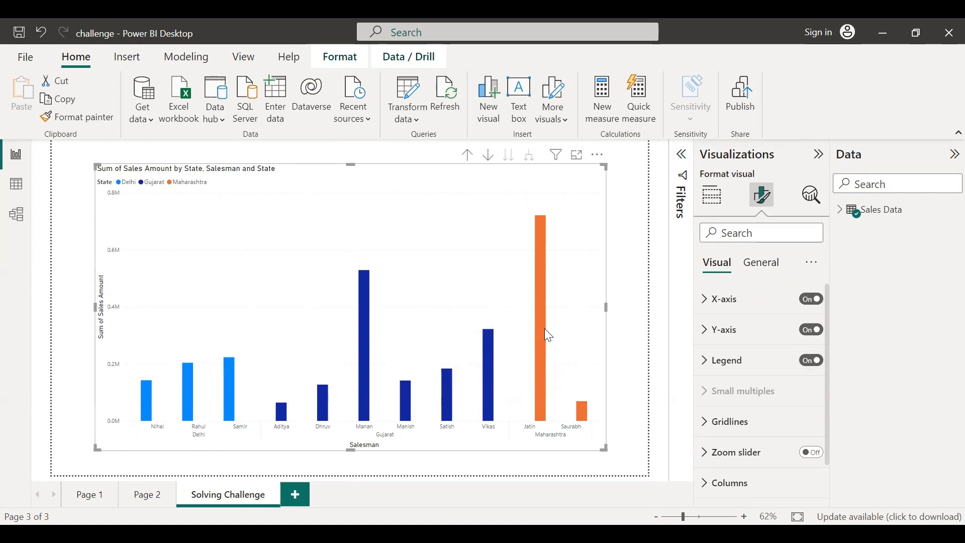
pyautogui.moveTo(545, 329)
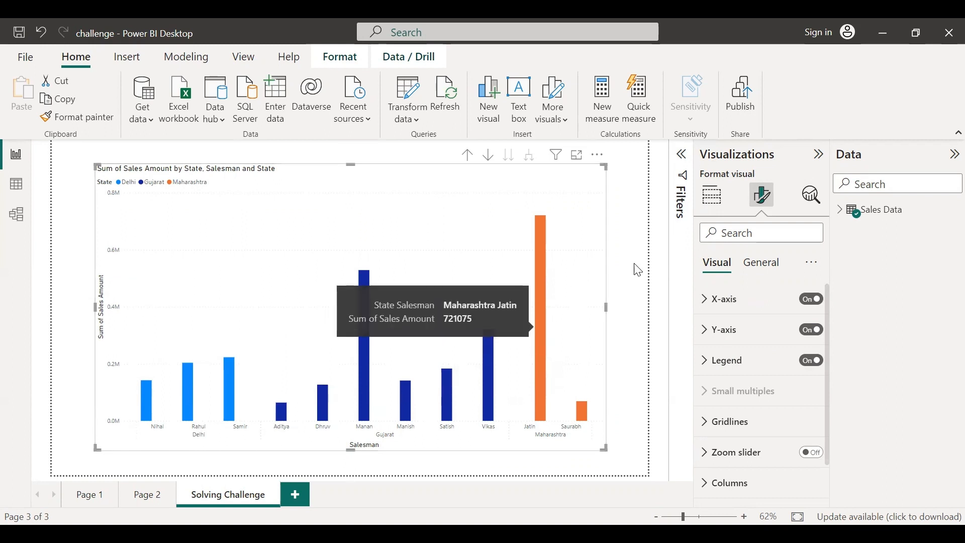
pyautogui.click(763, 265)
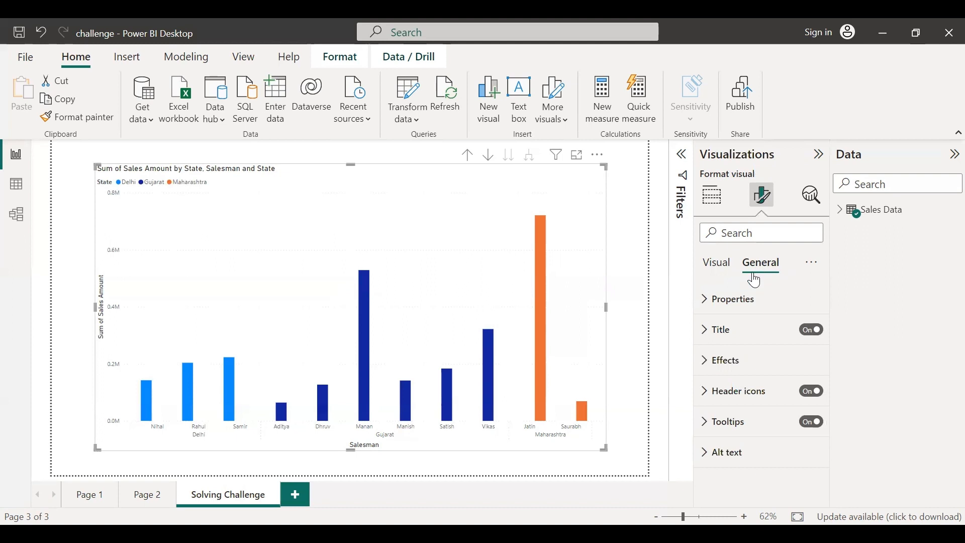
pyautogui.click(707, 302)
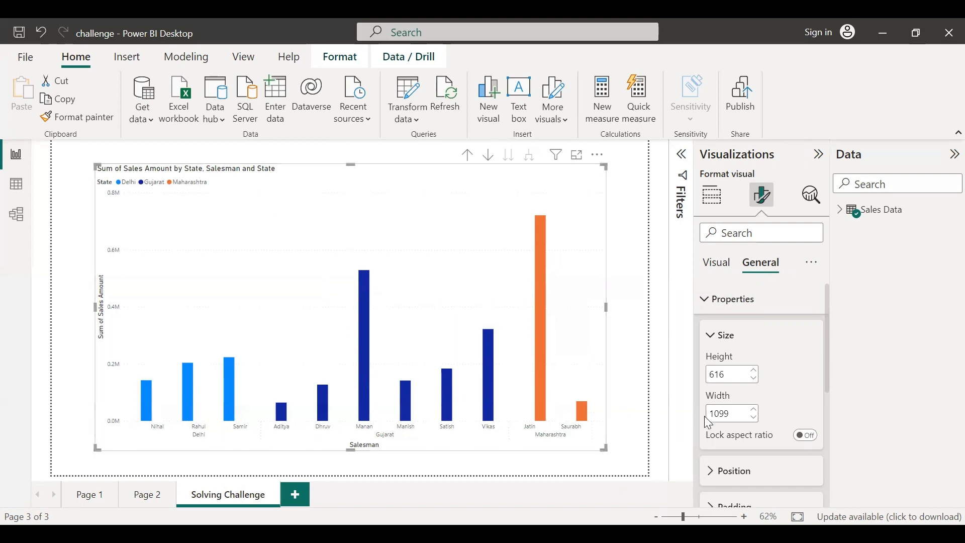
# Nudge the chart's height to 618 and adjust its width with the size spinners
pyautogui.click(756, 372)
pyautogui.click(756, 372)
pyautogui.click(755, 372)
pyautogui.click(756, 372)
pyautogui.click(756, 372)
pyautogui.click(756, 372)
pyautogui.click(756, 372)
pyautogui.click(755, 372)
pyautogui.click(754, 373)
pyautogui.click(755, 373)
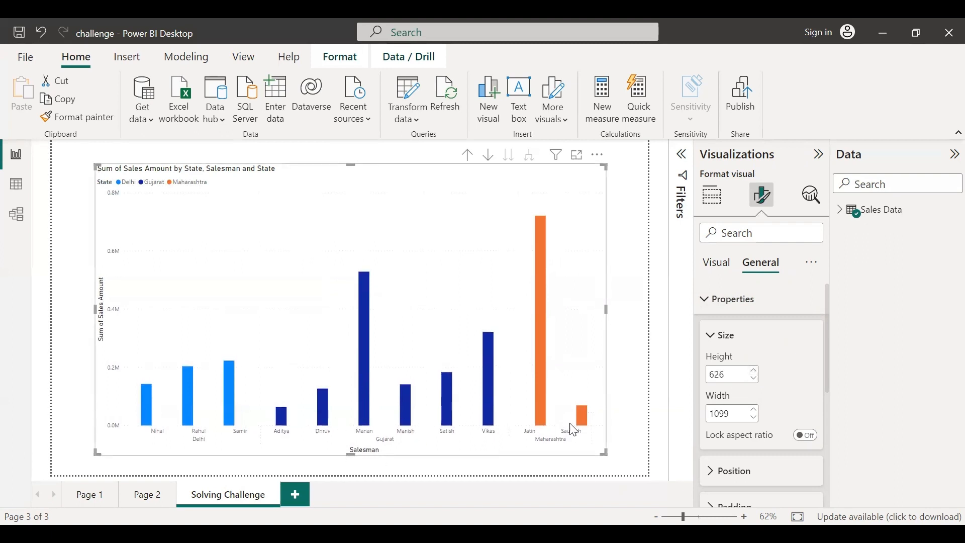
pyautogui.click(755, 378)
pyautogui.click(755, 378)
pyautogui.click(754, 378)
pyautogui.click(755, 378)
pyautogui.click(754, 378)
pyautogui.click(754, 378)
pyautogui.click(755, 378)
pyautogui.click(754, 378)
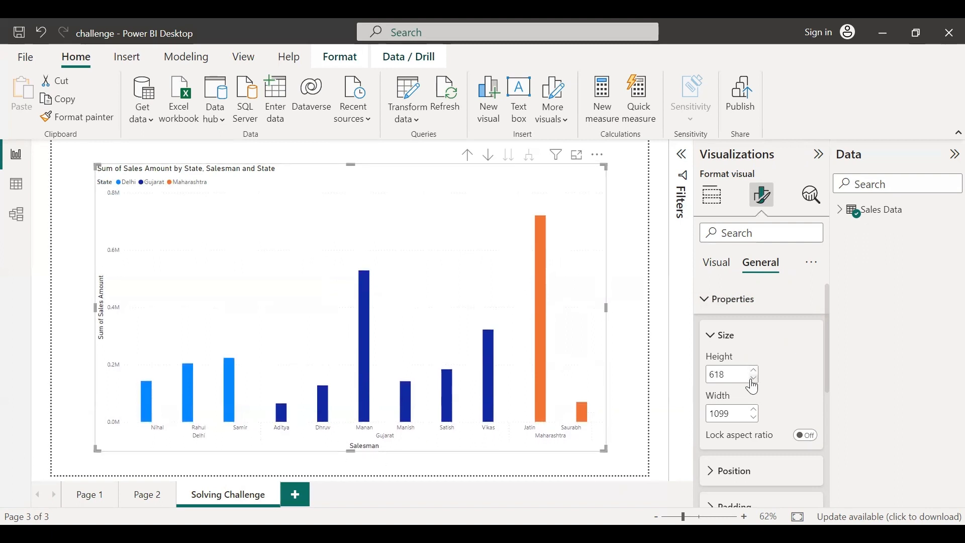
pyautogui.click(755, 410)
pyautogui.click(755, 410)
pyautogui.click(755, 410)
pyautogui.click(755, 411)
pyautogui.click(755, 411)
pyautogui.click(755, 411)
pyautogui.click(755, 418)
pyautogui.click(755, 418)
pyautogui.click(755, 418)
pyautogui.click(755, 417)
pyautogui.click(755, 418)
pyautogui.click(755, 418)
pyautogui.click(755, 418)
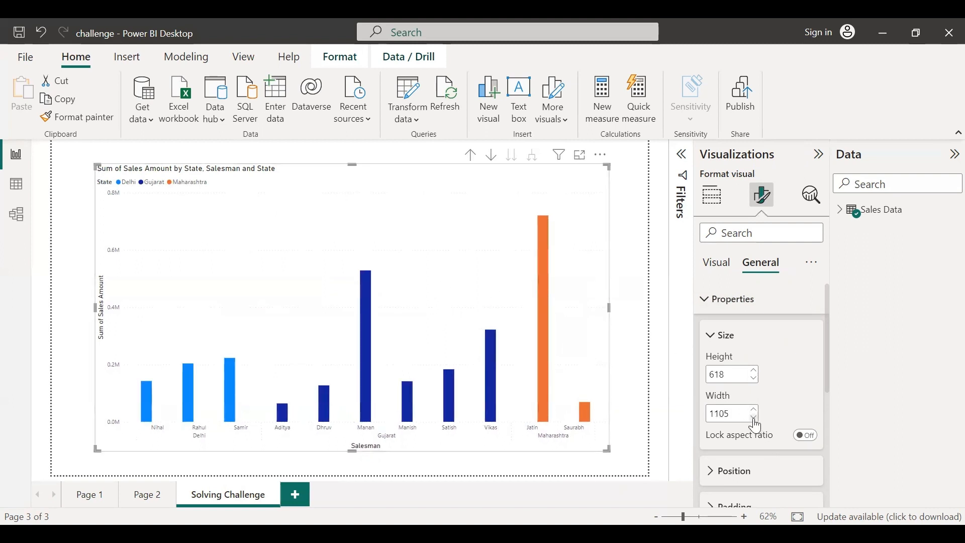
pyautogui.click(713, 346)
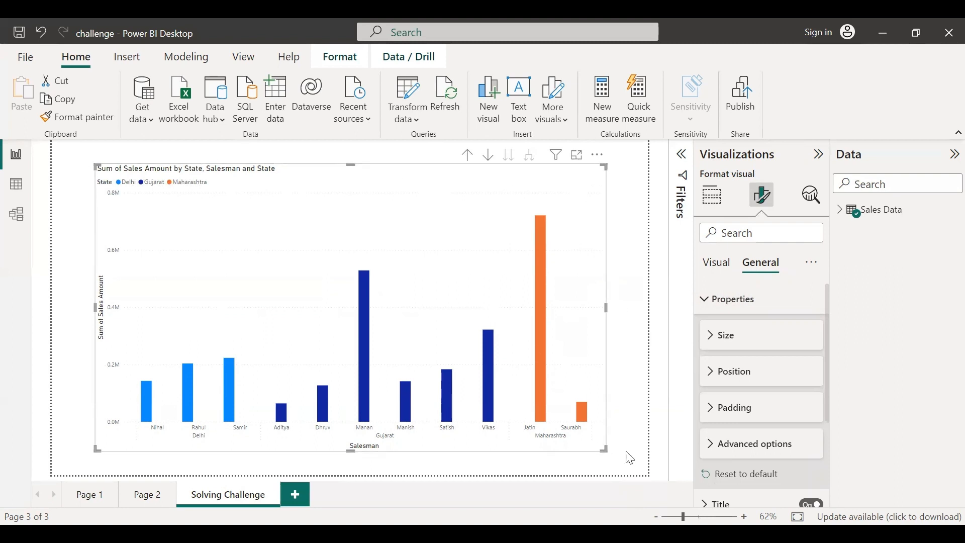
# Resize the chart smaller to about 943 by 532
pyautogui.moveTo(605, 448); pyautogui.dragTo(533, 411)
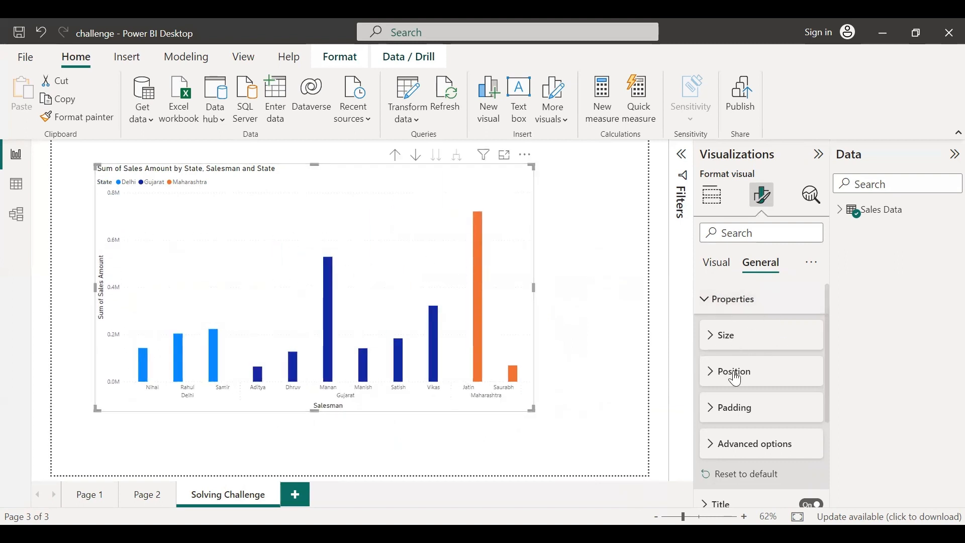
pyautogui.click(714, 336)
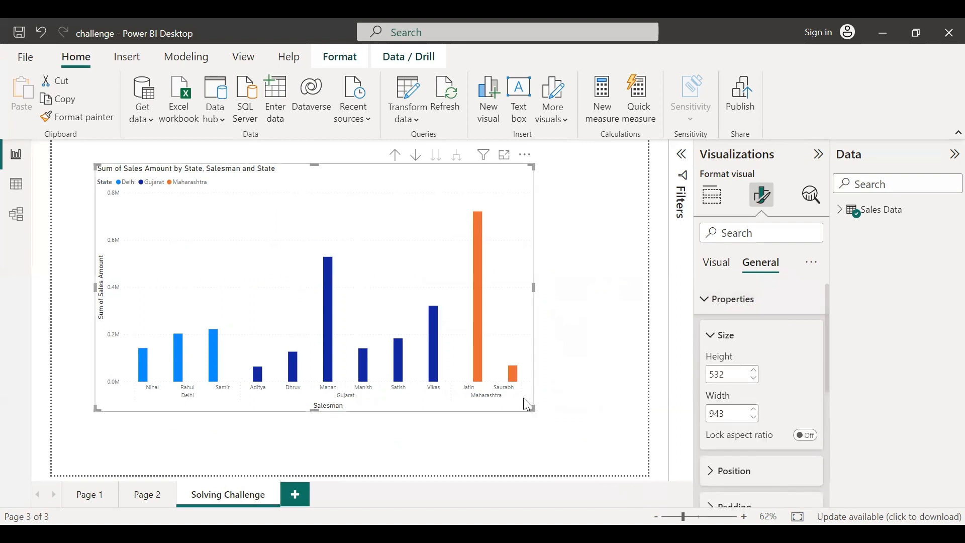
# Enlarge the chart to nearly fill the canvas and open its position settings
pyautogui.moveTo(534, 411); pyautogui.dragTo(618, 437)
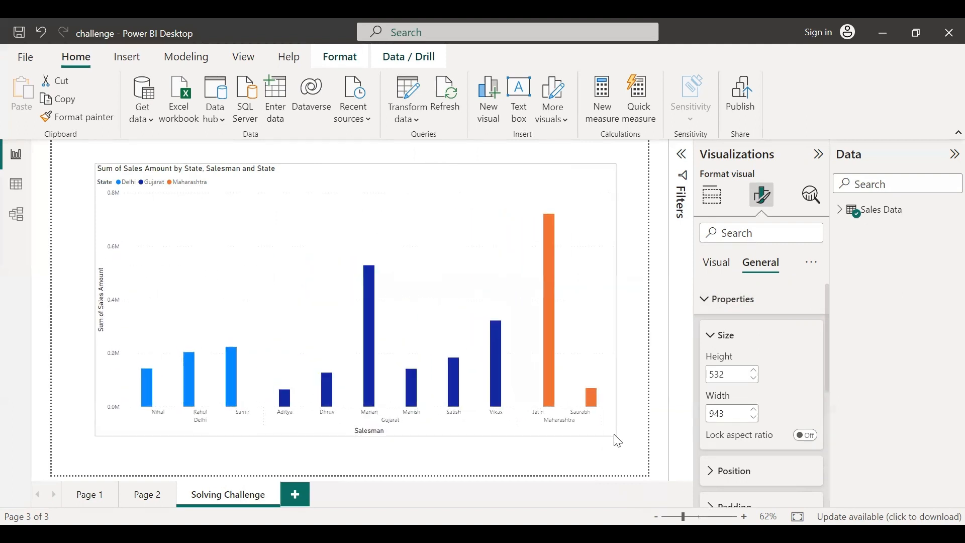
pyautogui.click(714, 342)
pyautogui.click(715, 373)
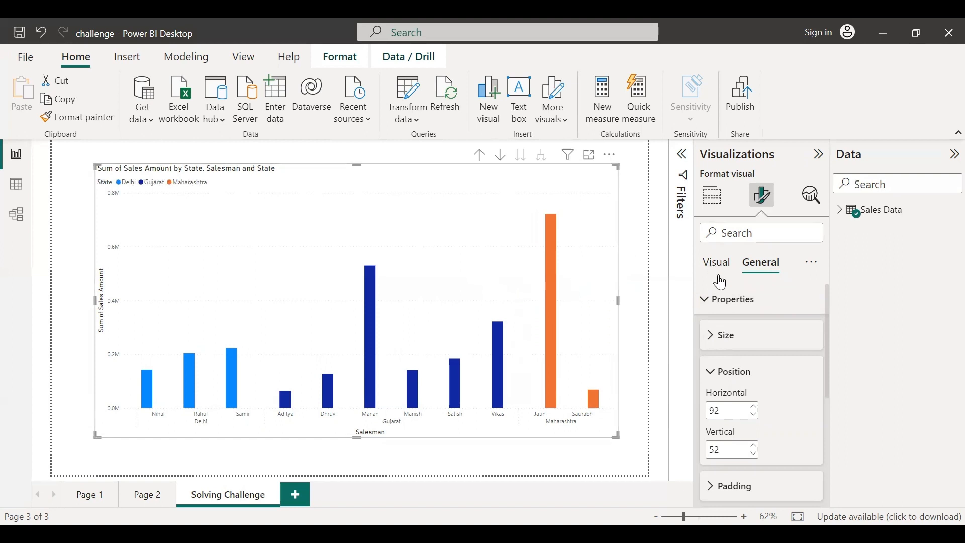
# Set the chart's horizontal position to 97 and vertical position to 56
pyautogui.click(755, 407)
pyautogui.click(756, 407)
pyautogui.click(755, 407)
pyautogui.click(755, 407)
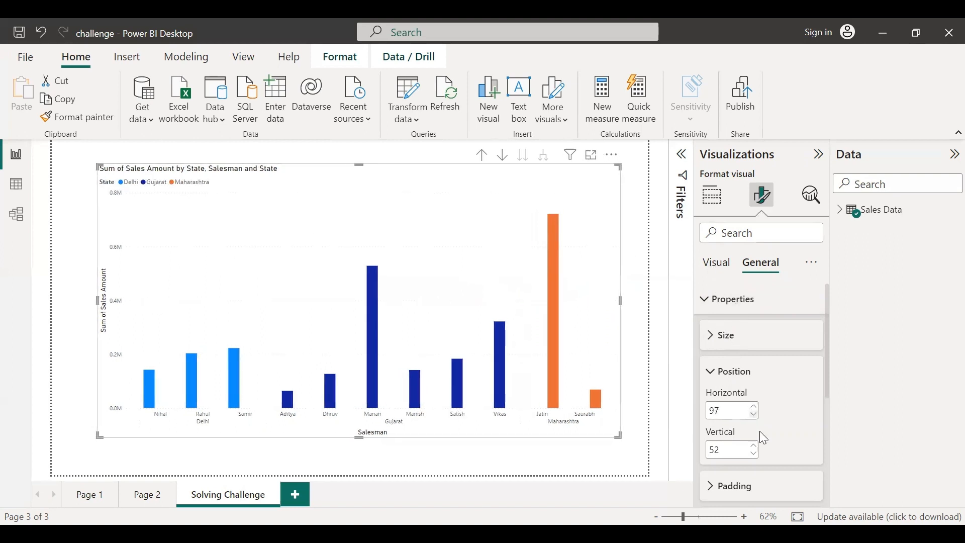
pyautogui.click(755, 454)
pyautogui.click(755, 454)
pyautogui.click(756, 446)
pyautogui.click(755, 446)
pyautogui.click(755, 446)
pyautogui.click(756, 446)
pyautogui.click(755, 446)
pyautogui.click(756, 446)
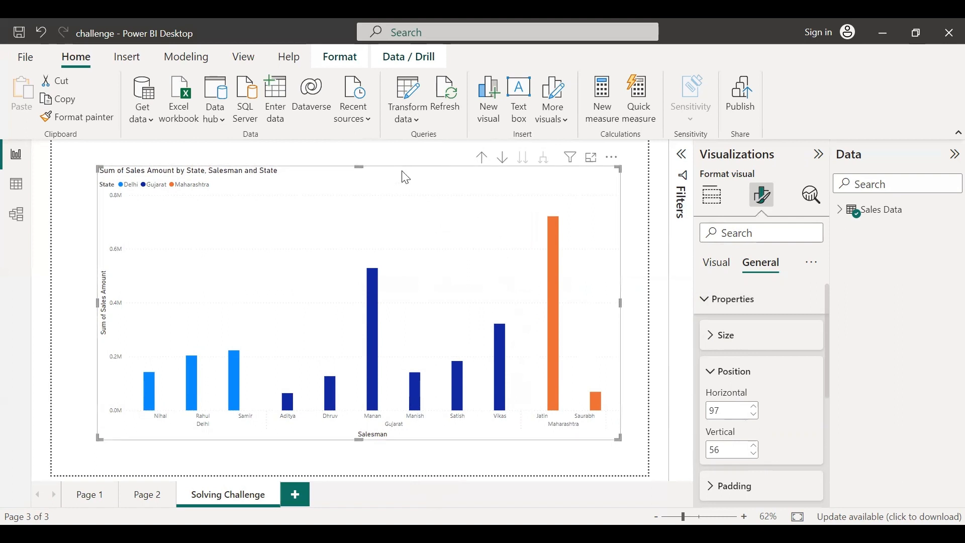
# Move the chart to about horizontal 79, vertical 66 and open its padding settings
pyautogui.moveTo(435, 183); pyautogui.dragTo(397, 233)
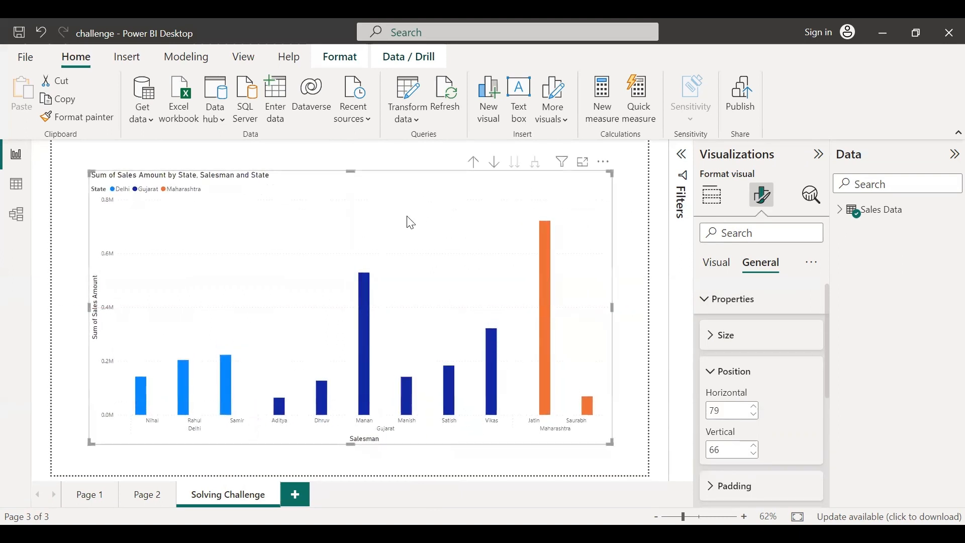
pyautogui.click(713, 376)
pyautogui.click(711, 416)
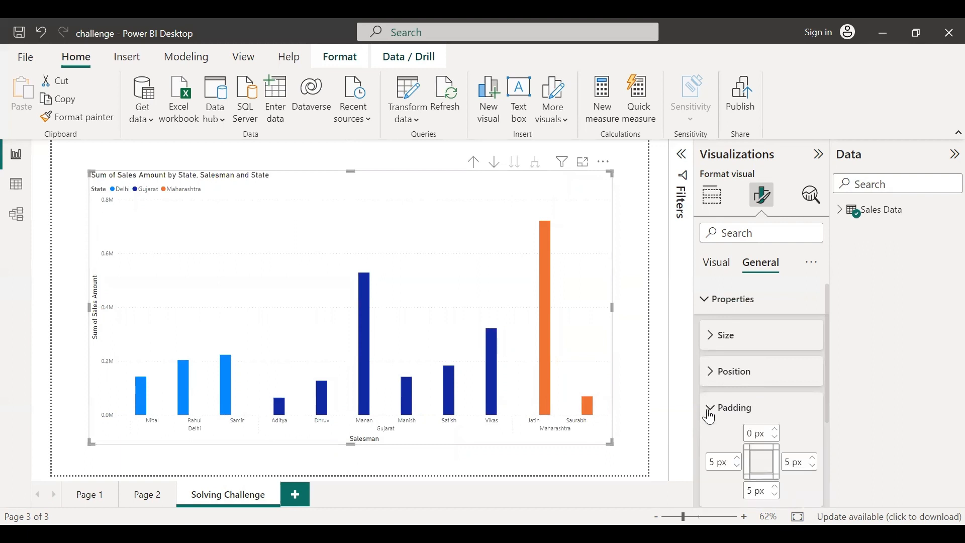
# Set the chart's top padding to 5 px, then undo that change
pyautogui.scroll(-2, 810, 399)
pyautogui.scroll(1, 810, 395)
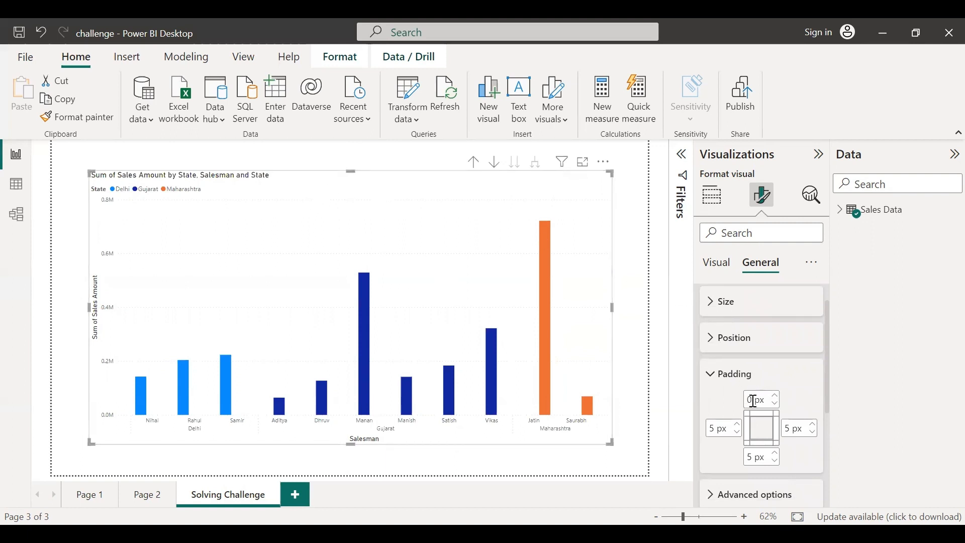
pyautogui.click(726, 397)
pyautogui.click(776, 397)
pyautogui.click(777, 397)
pyautogui.click(776, 397)
pyautogui.click(776, 397)
pyautogui.click(777, 397)
pyautogui.click(776, 397)
pyautogui.click(776, 397)
pyautogui.click(777, 397)
pyautogui.click(777, 398)
pyautogui.click(776, 397)
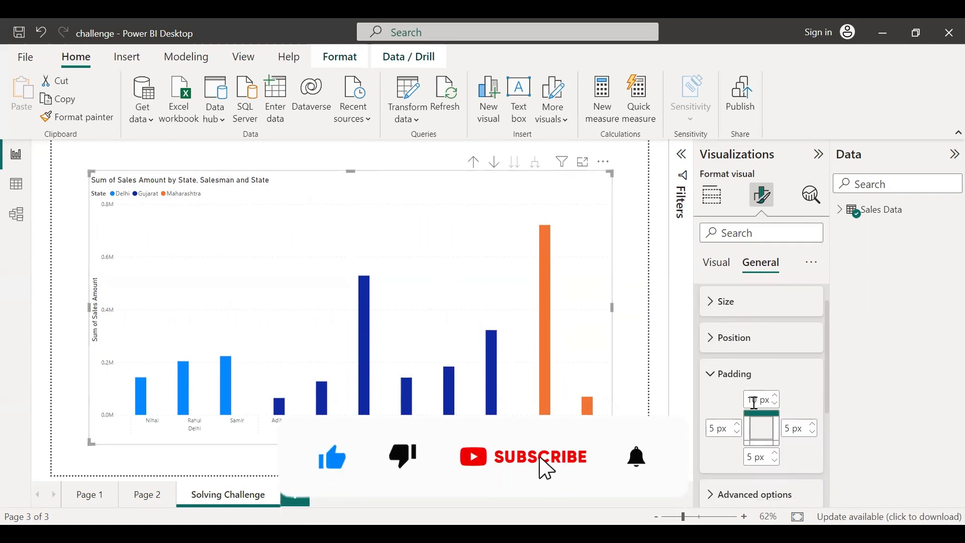
pyautogui.doubleClick(759, 400)
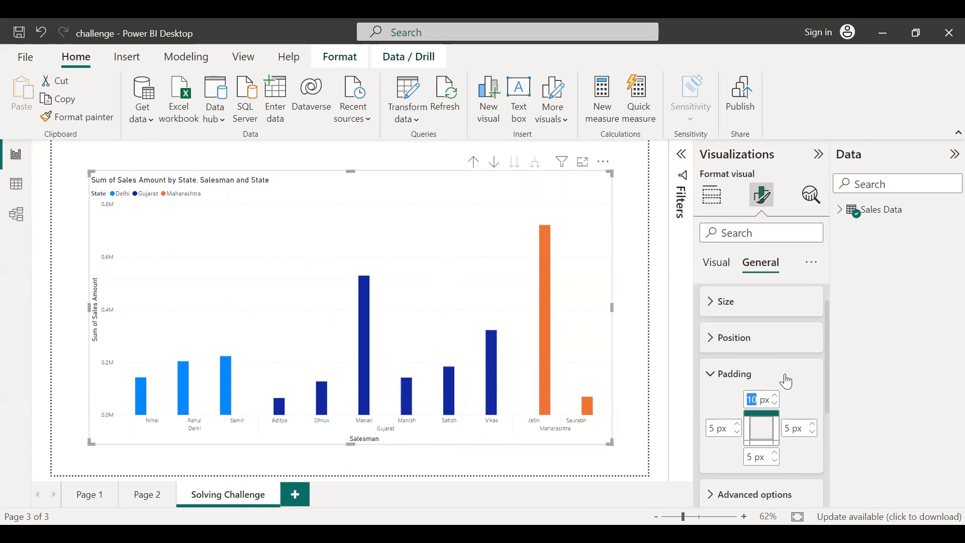
pyautogui.write('0')
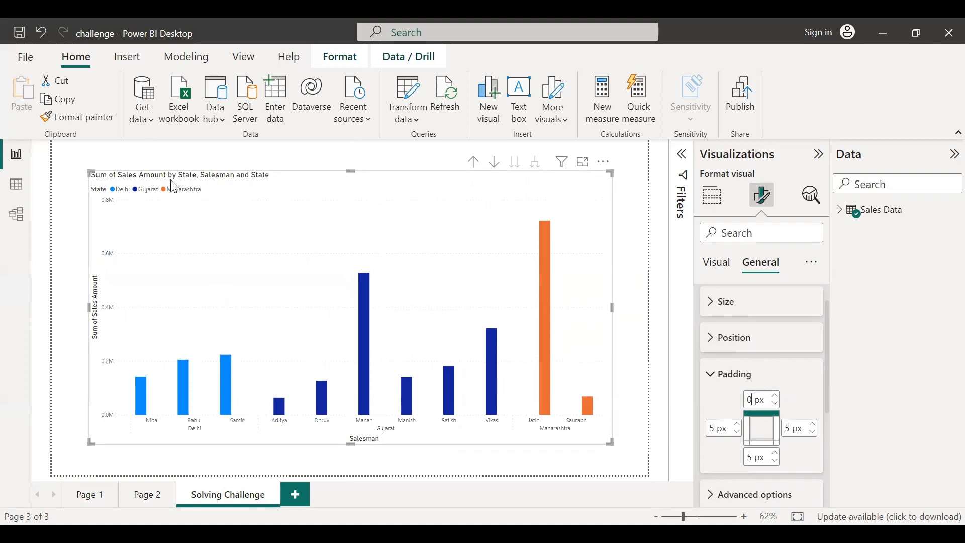
pyautogui.press('BackSpace')
pyautogui.write('5')
pyautogui.press('Return')
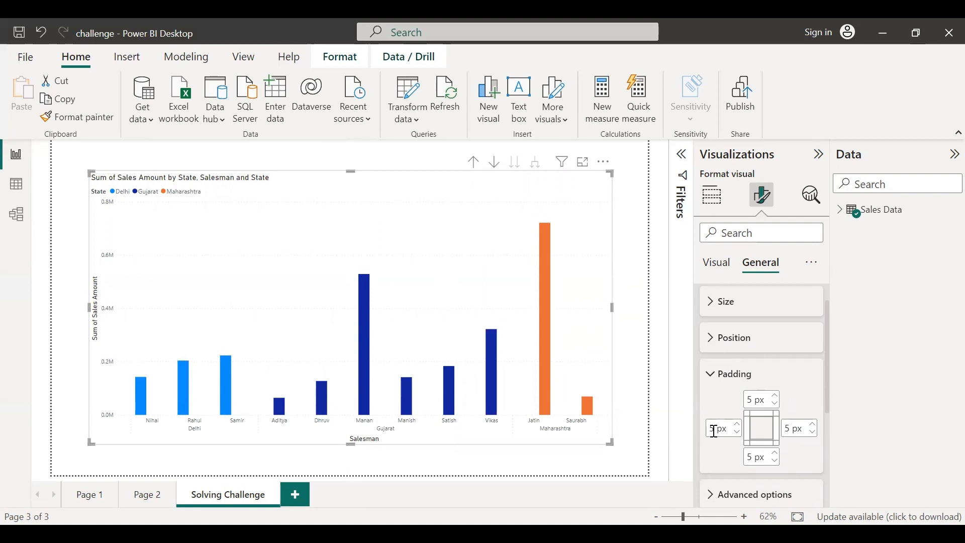
pyautogui.hotkey('ctrl', 'z')
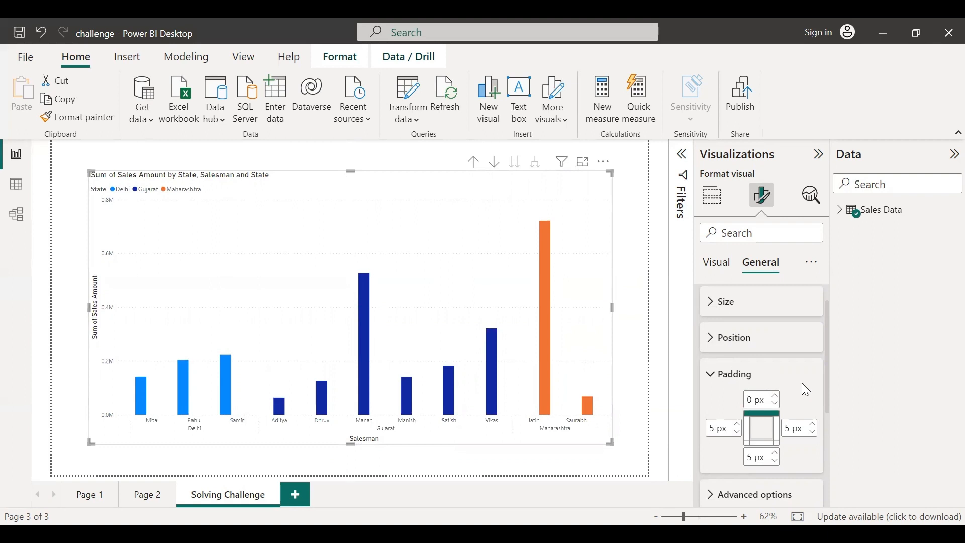
# Toggle Maintain layer order on and off in the advanced options
pyautogui.click(751, 496)
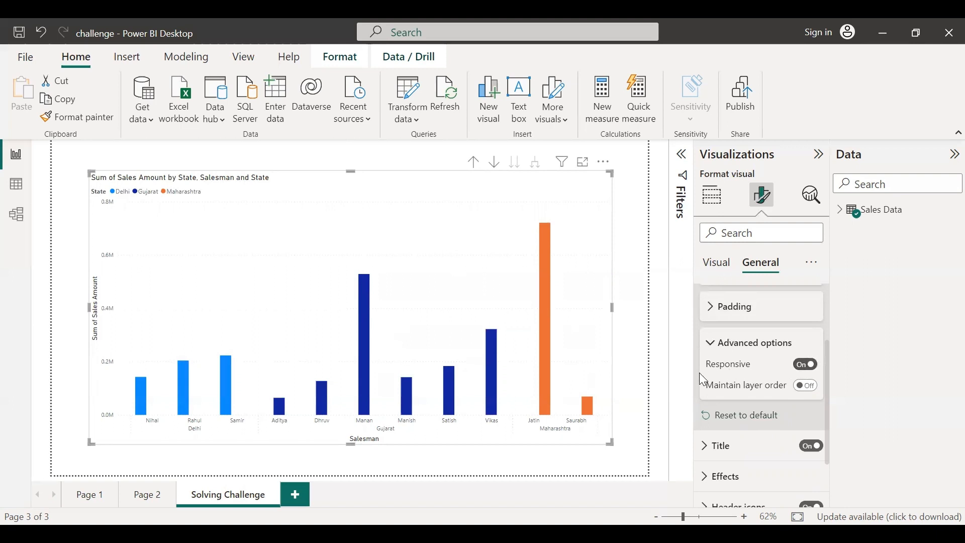
pyautogui.click(807, 386)
pyautogui.click(807, 386)
pyautogui.click(714, 347)
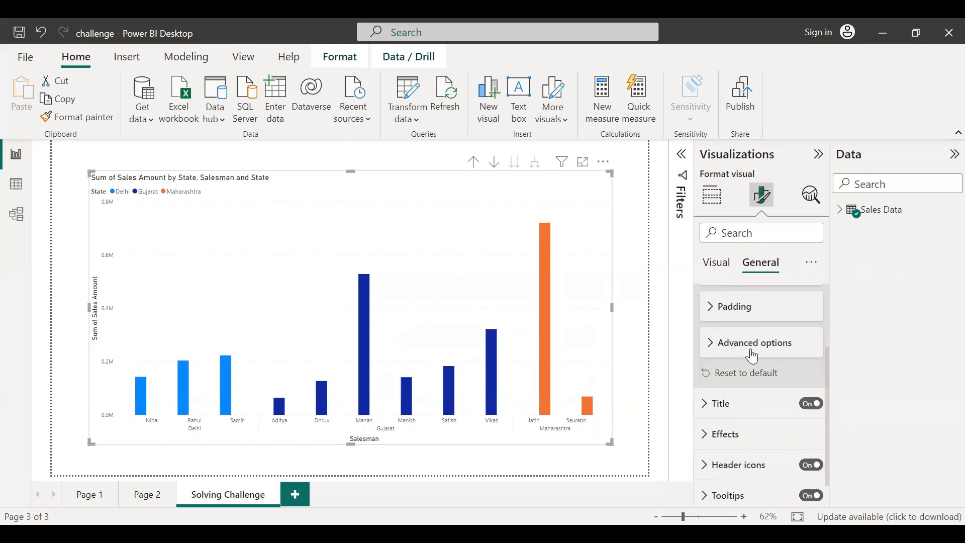
# Retitle the chart as Salesman by States
pyautogui.scroll(-1, 753, 358)
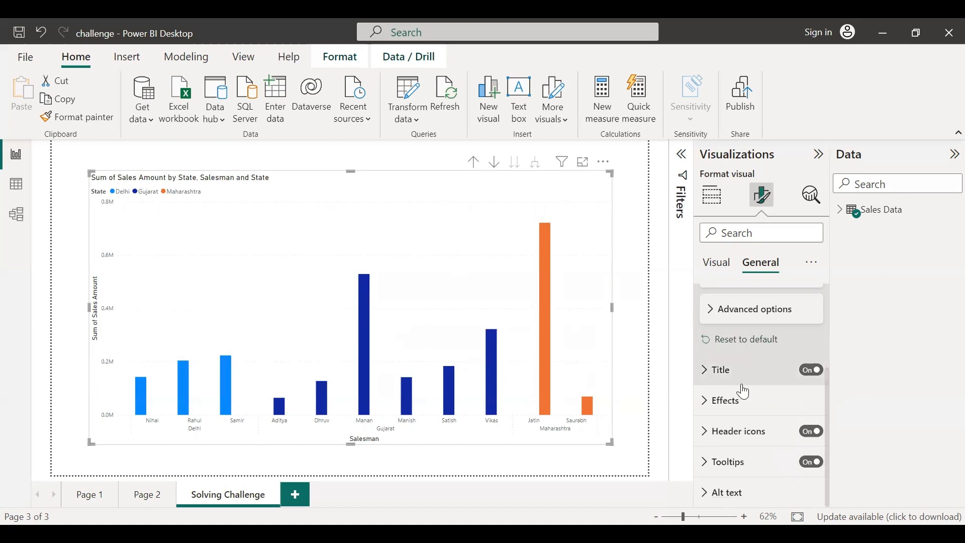
pyautogui.scroll(-2, 737, 409)
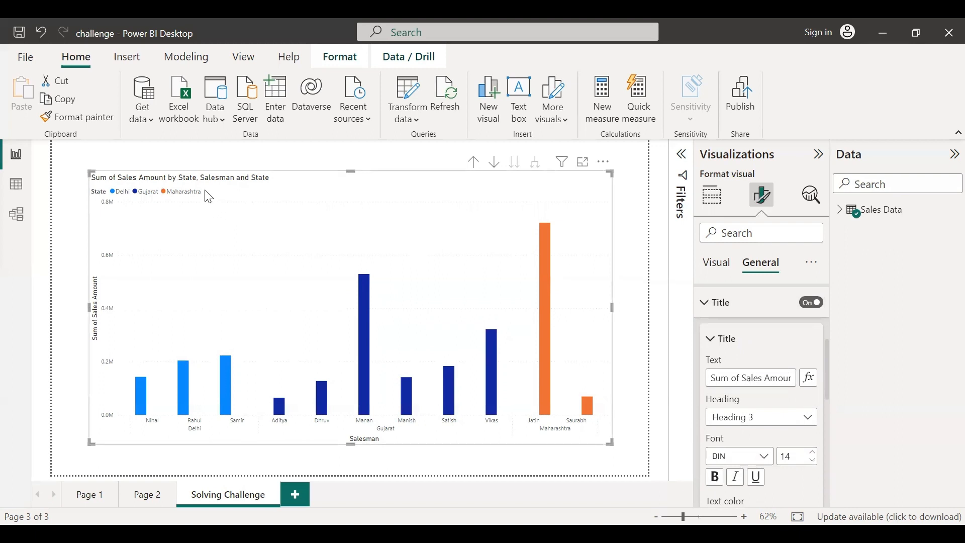
pyautogui.moveTo(711, 378); pyautogui.dragTo(943, 349)
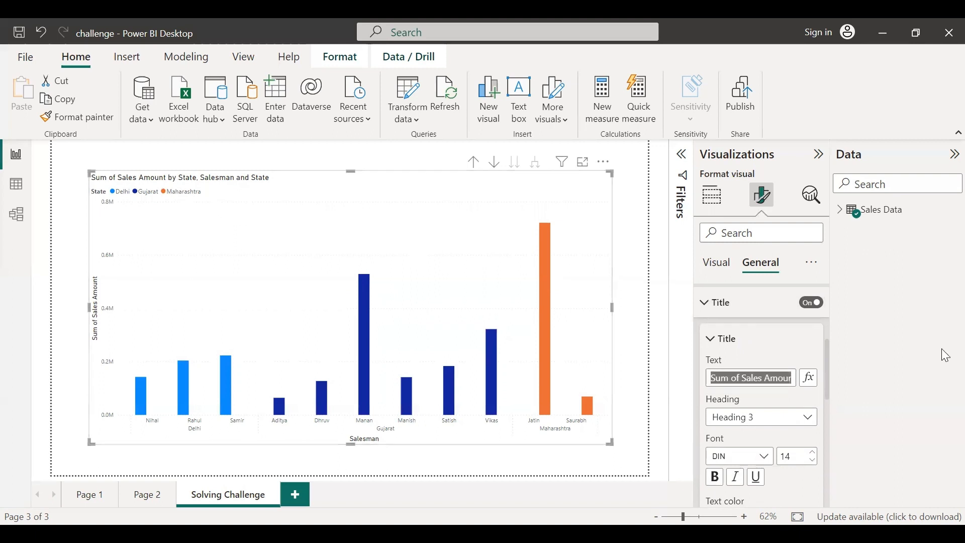
pyautogui.press('BackSpace')
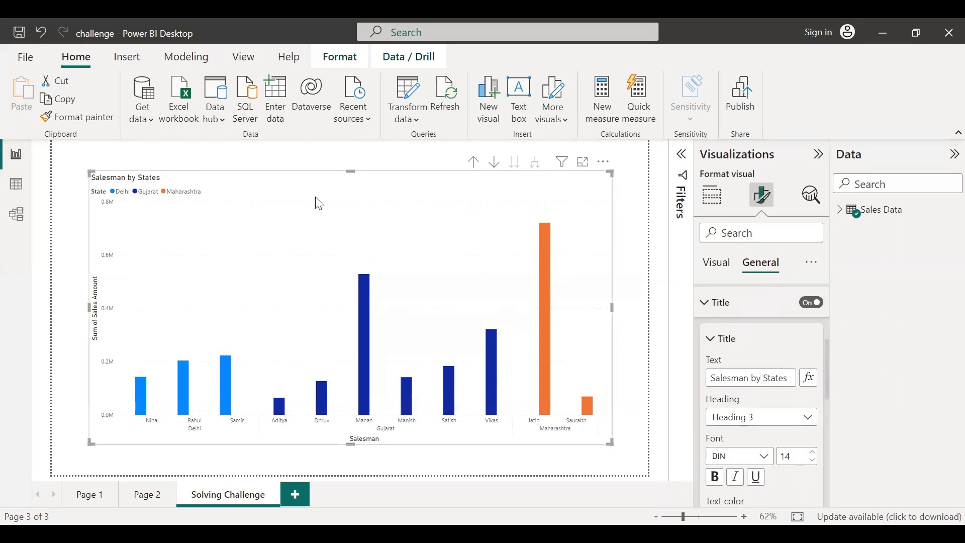
pyautogui.scroll(-2, 807, 419)
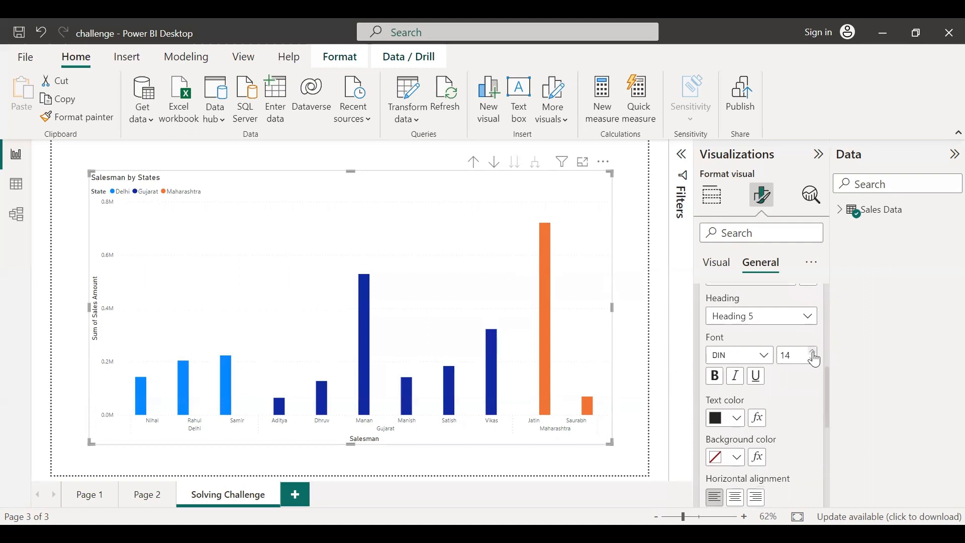
# Set the title font to Arial at size 19
pyautogui.click(814, 352)
pyautogui.click(813, 352)
pyautogui.click(813, 352)
pyautogui.click(813, 353)
pyautogui.click(813, 353)
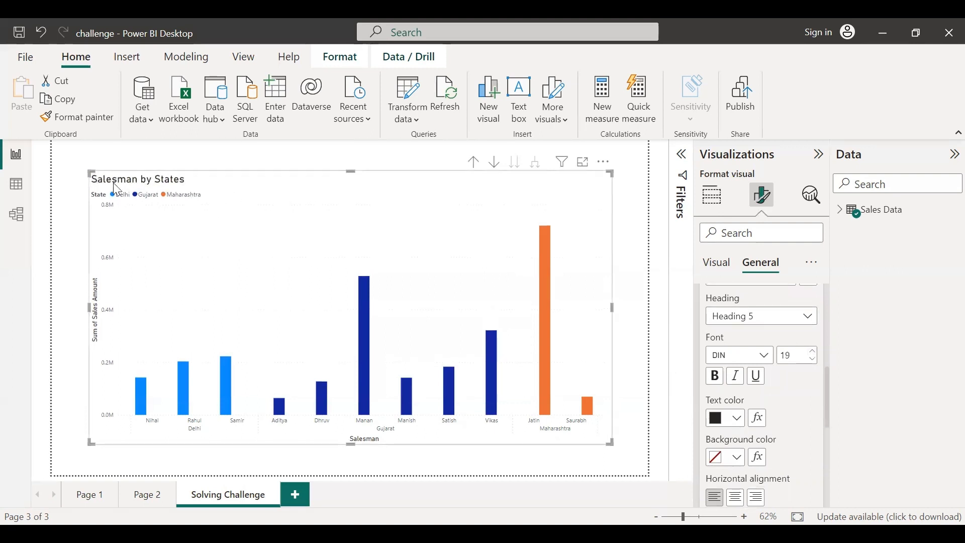
pyautogui.click(769, 358)
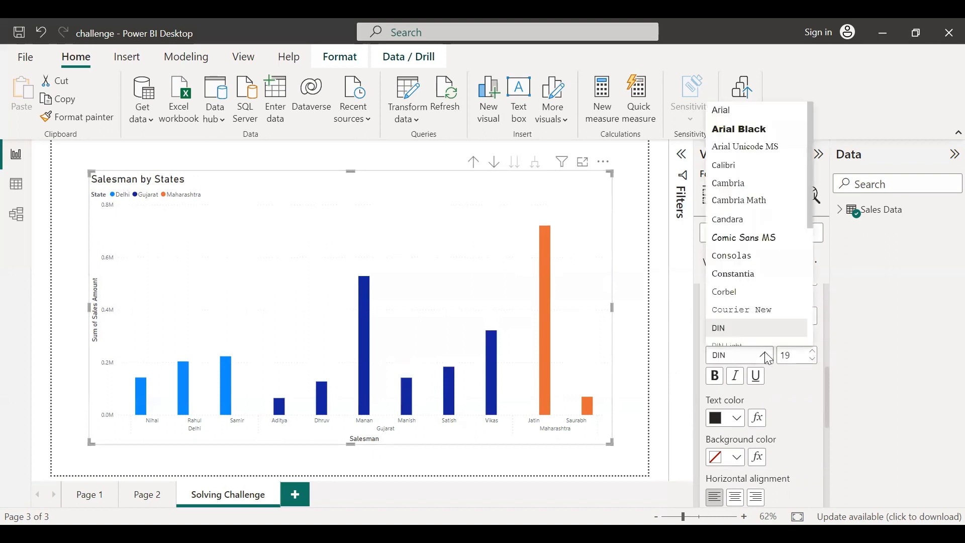
pyautogui.click(729, 116)
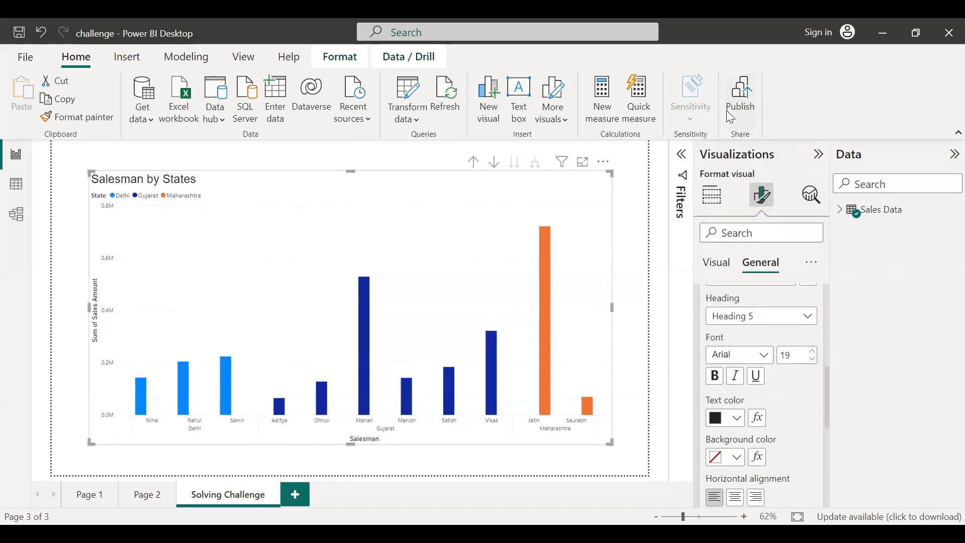
# Make the title bold and set its text colour to red
pyautogui.click(717, 378)
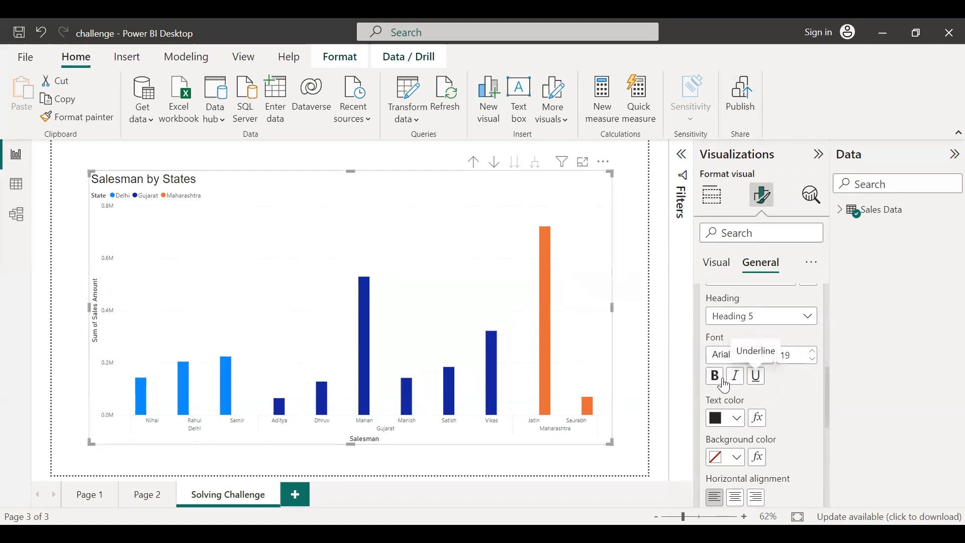
pyautogui.click(726, 386)
pyautogui.scroll(-1, 736, 390)
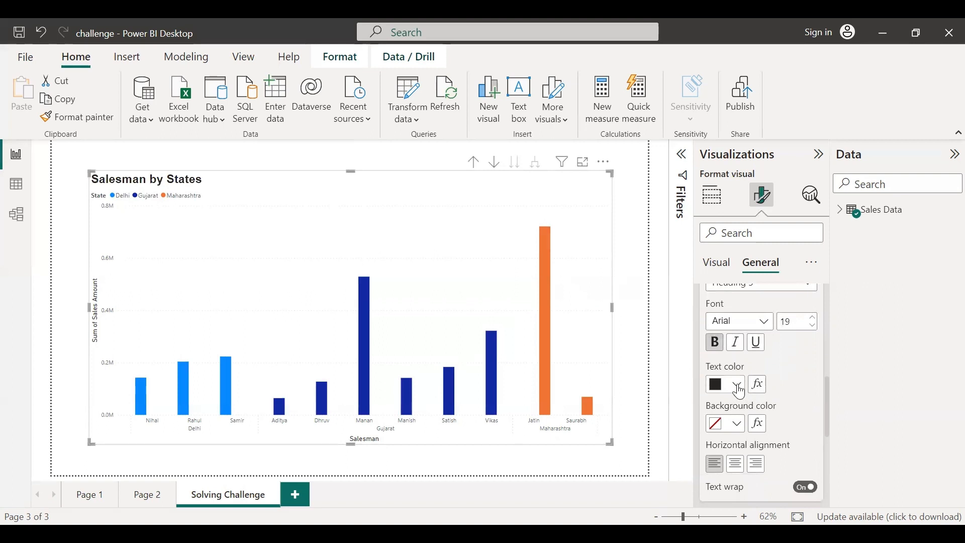
pyautogui.click(739, 388)
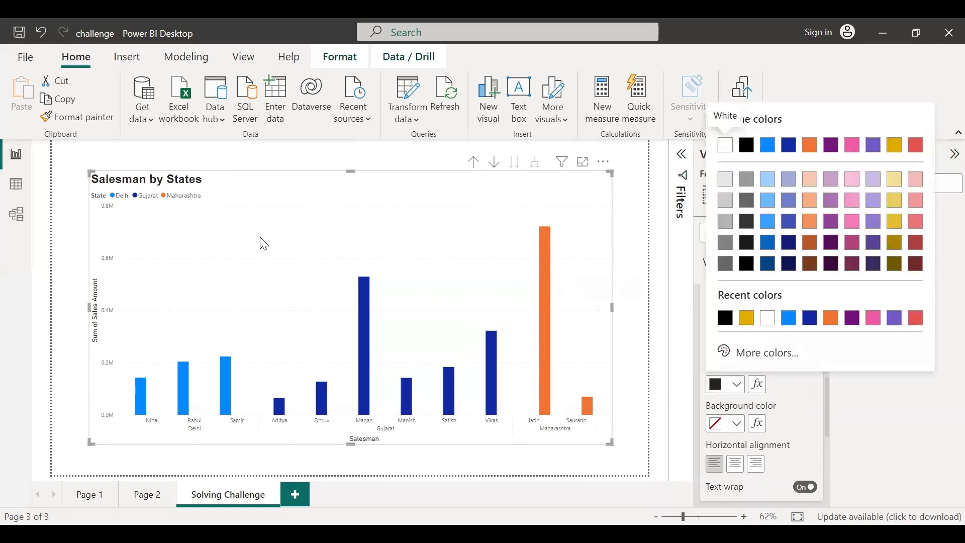
pyautogui.click(920, 147)
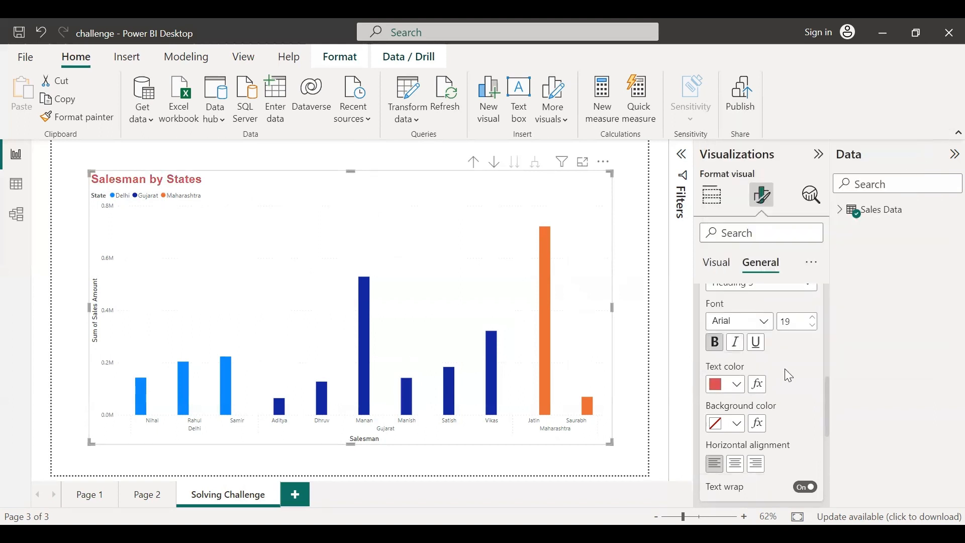
# Give the chart title a light grey background and centre-align it
pyautogui.scroll(-2, 790, 377)
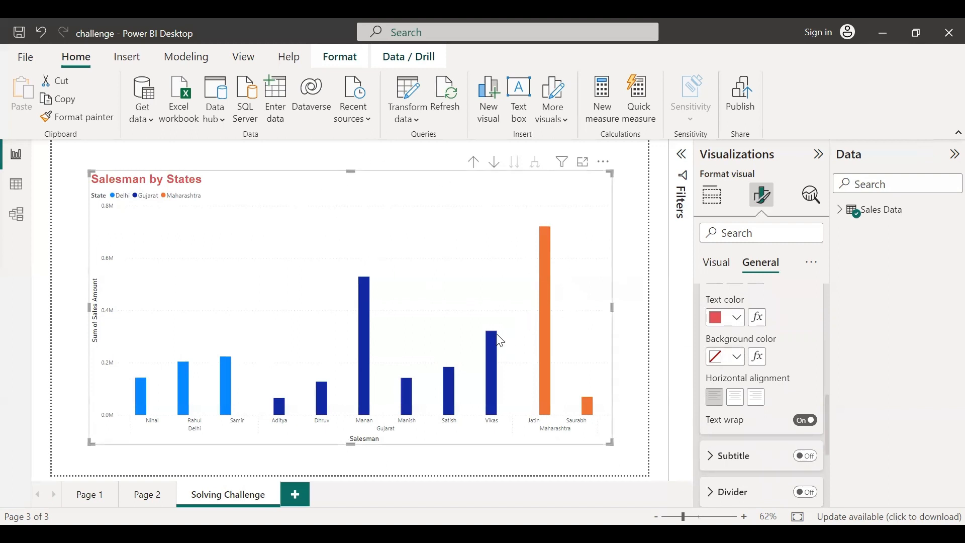
pyautogui.click(736, 357)
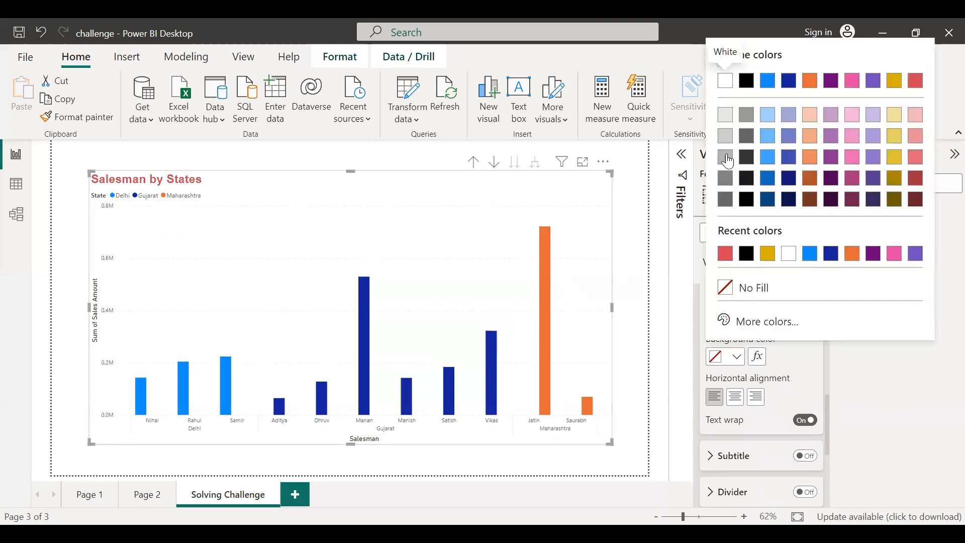
pyautogui.click(726, 116)
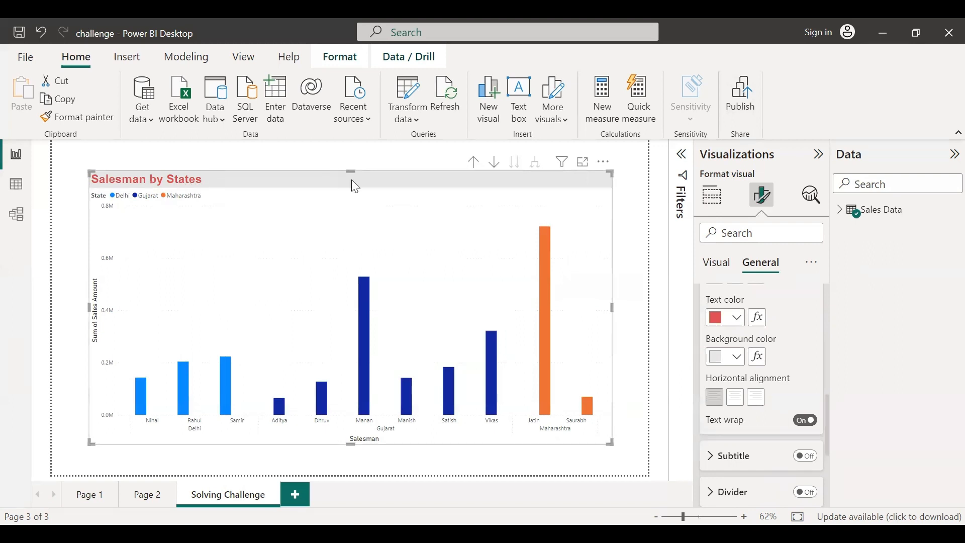
pyautogui.click(735, 397)
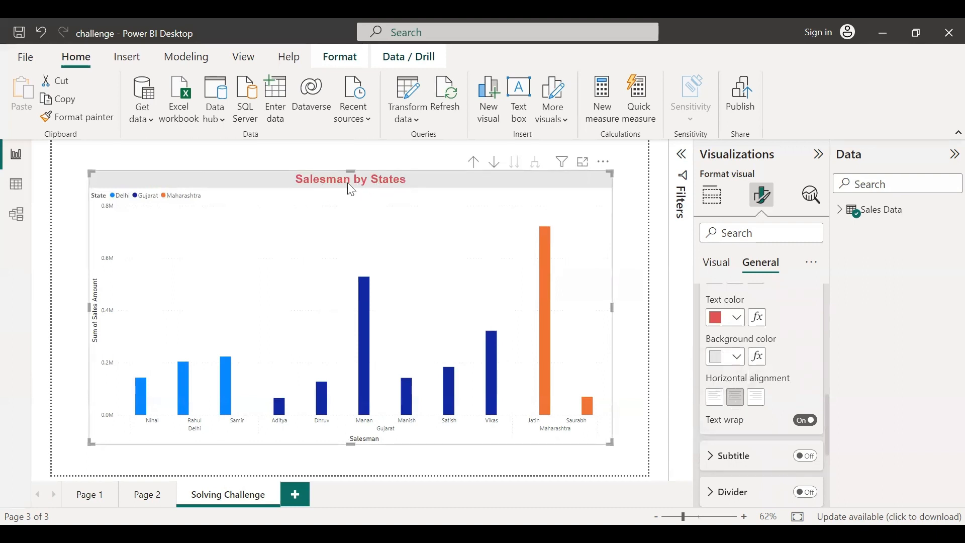
# Examine the Subtitle and Divider options under the title settings
pyautogui.scroll(-1, 796, 358)
pyautogui.scroll(2, 795, 358)
pyautogui.scroll(4, 796, 358)
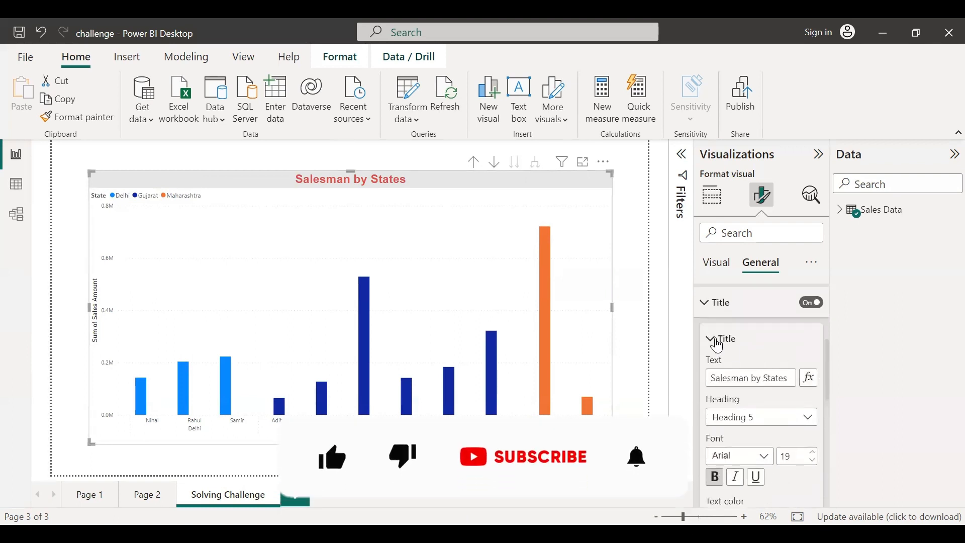
pyautogui.click(719, 342)
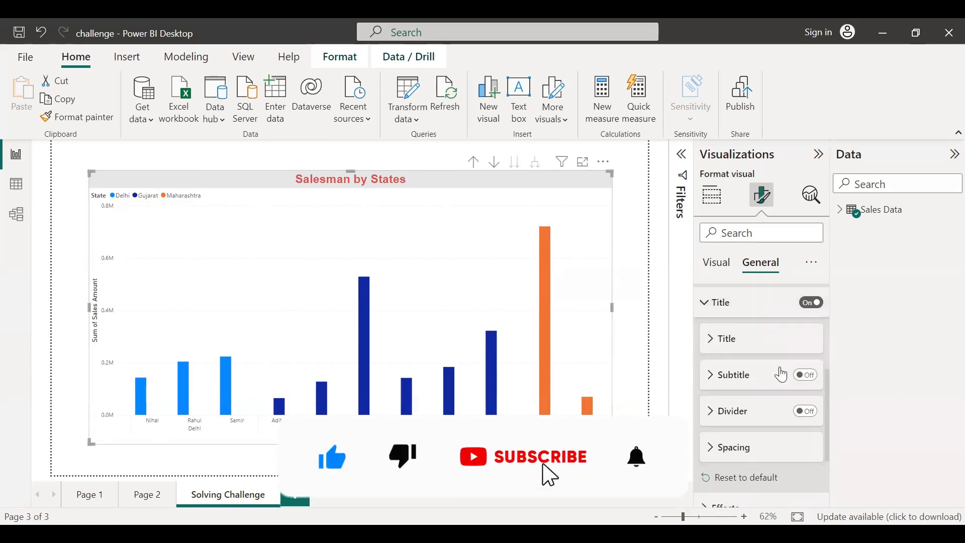
pyautogui.scroll(-2, 782, 375)
pyautogui.scroll(1, 754, 362)
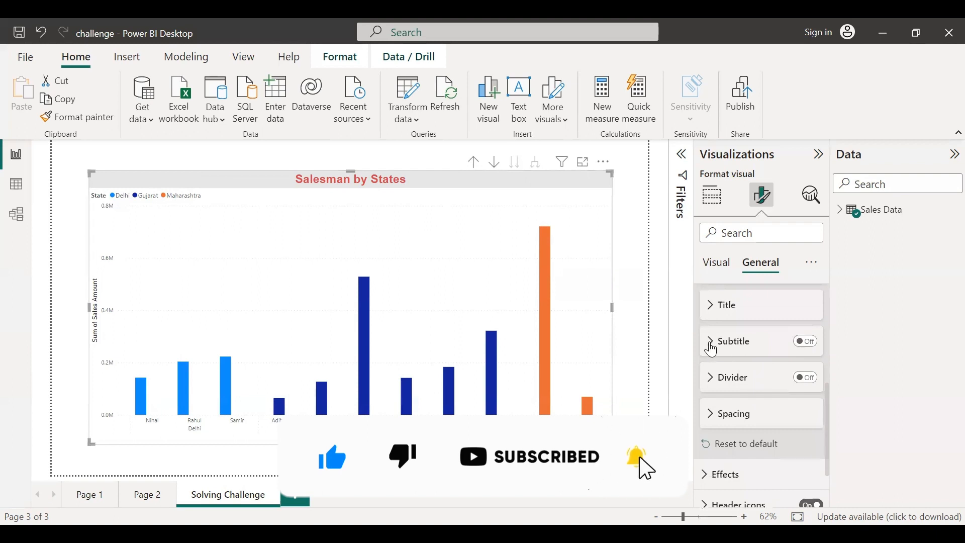
pyautogui.click(712, 347)
pyautogui.scroll(-2, 757, 422)
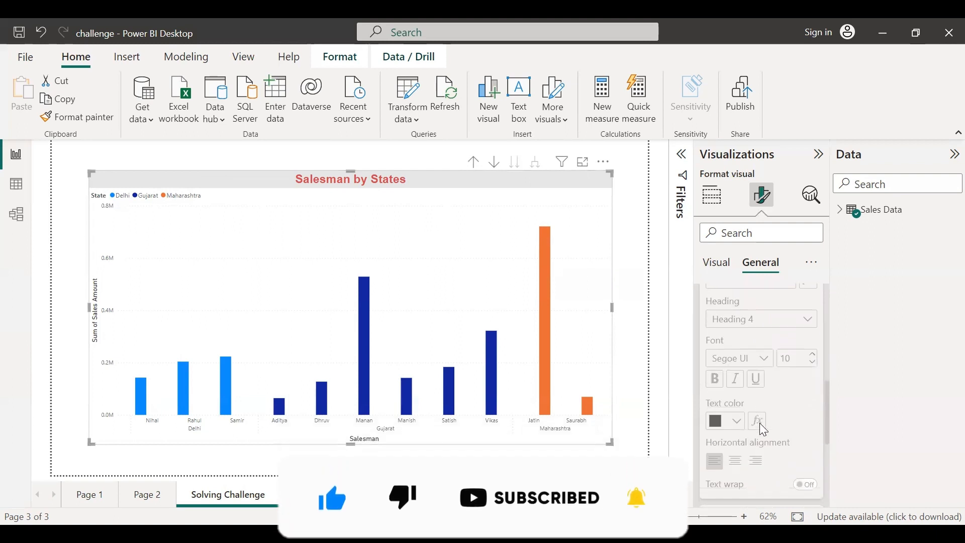
pyautogui.scroll(-2, 759, 424)
pyautogui.scroll(5, 771, 405)
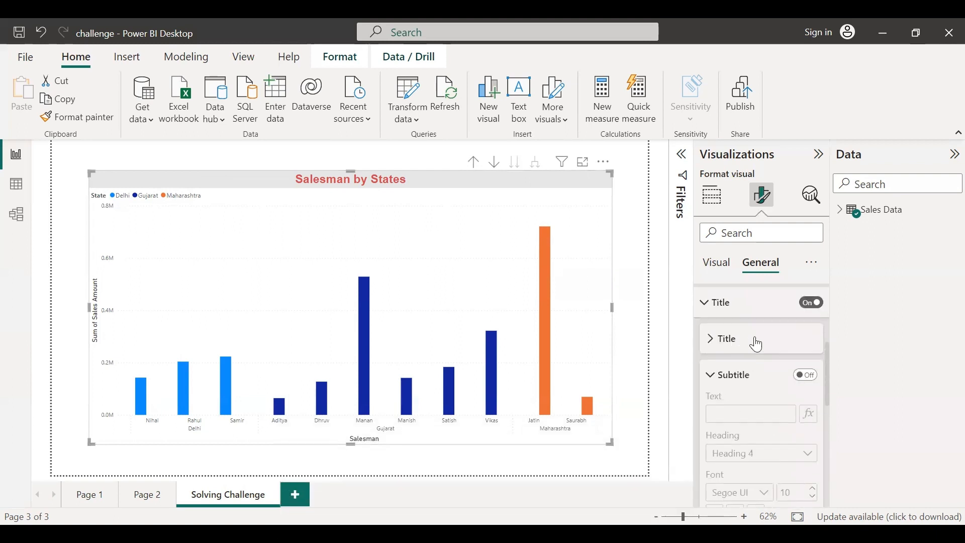
pyautogui.click(712, 376)
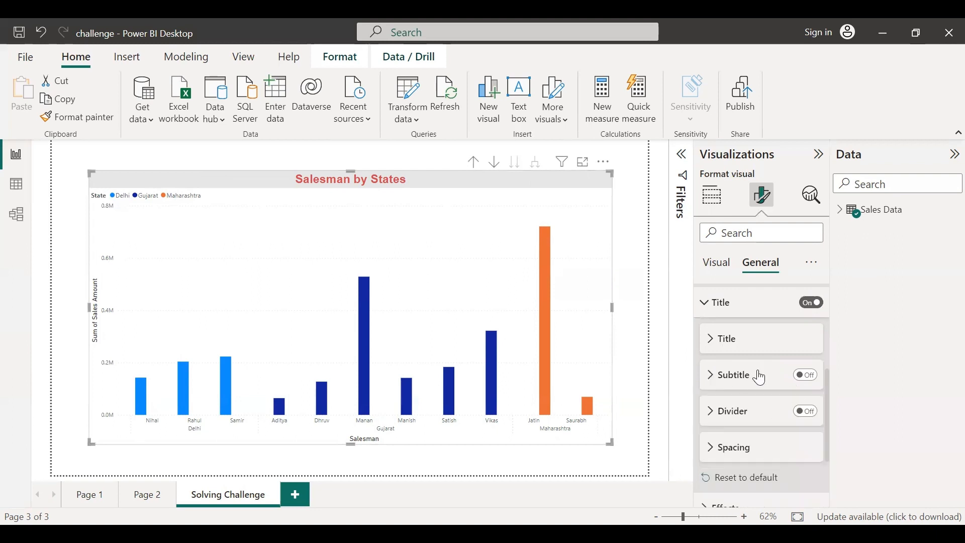
pyautogui.scroll(-1, 764, 391)
pyautogui.scroll(-1, 764, 392)
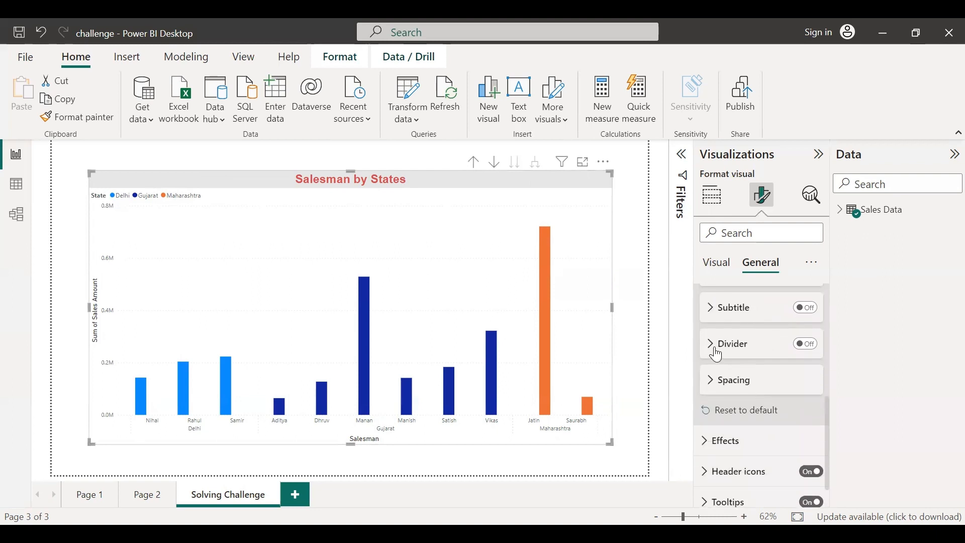
pyautogui.click(746, 352)
pyautogui.click(716, 346)
# Raise the title's vertical spacing to 10 px and lower it back to 5 px
pyautogui.click(735, 380)
pyautogui.scroll(-1, 772, 439)
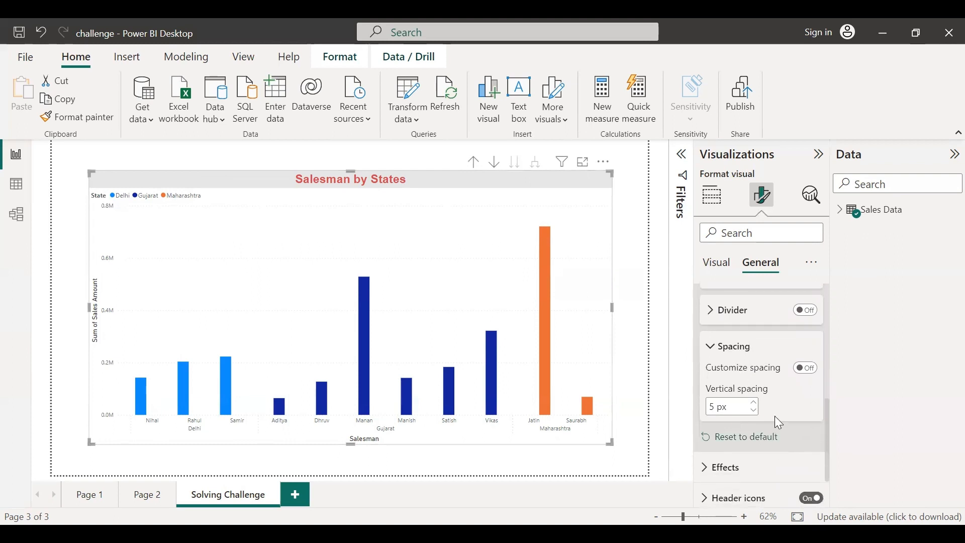
pyautogui.click(755, 404)
pyautogui.click(756, 404)
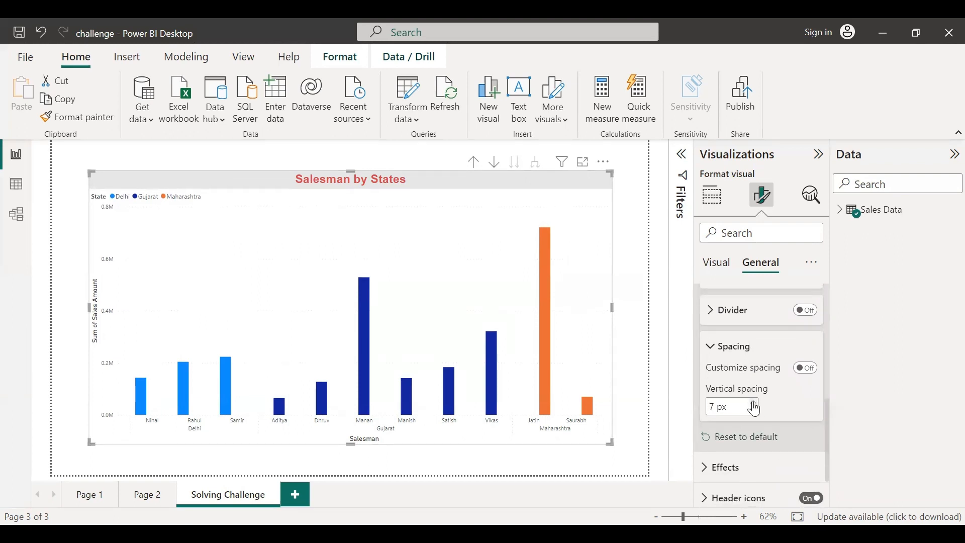
pyautogui.click(756, 404)
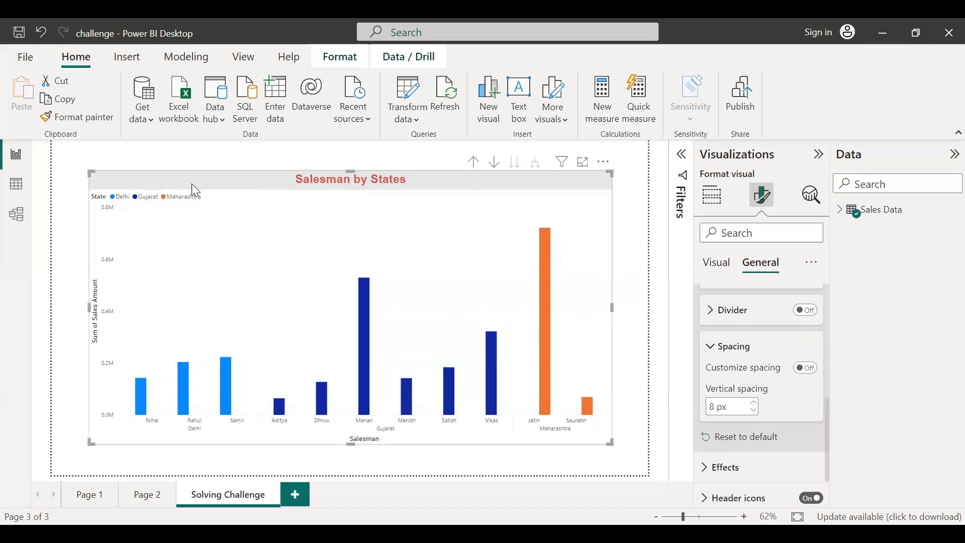
pyautogui.click(755, 405)
pyautogui.click(755, 404)
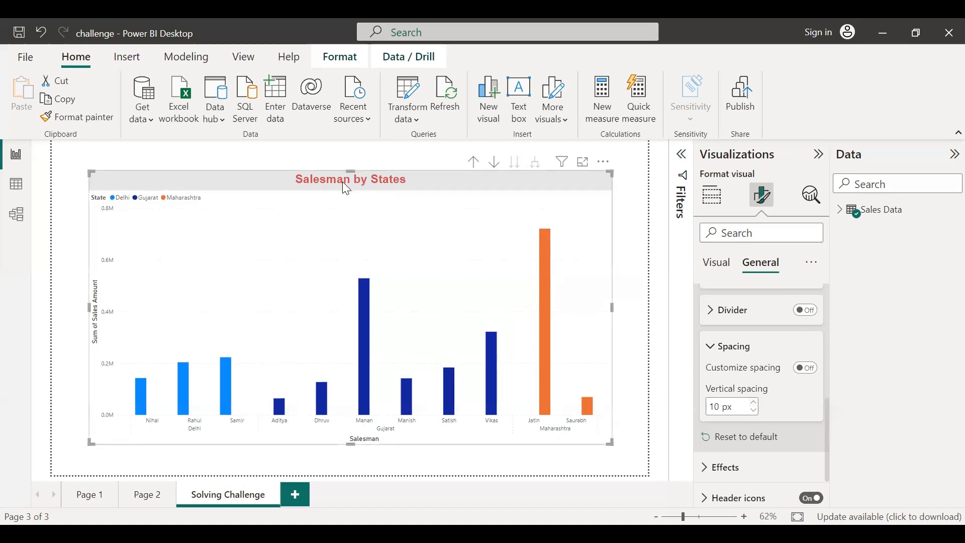
pyautogui.click(754, 410)
pyautogui.click(754, 409)
pyautogui.click(753, 410)
pyautogui.click(754, 410)
pyautogui.click(754, 410)
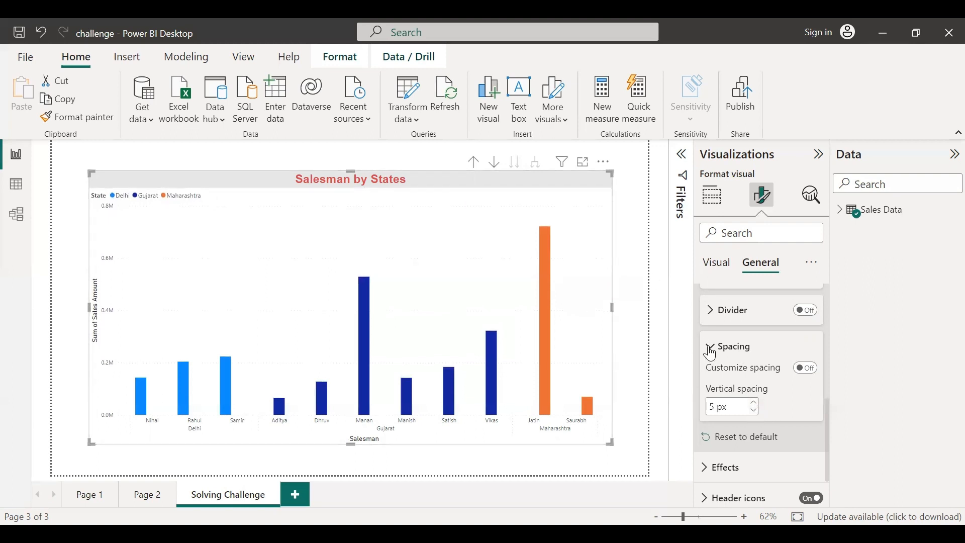
pyautogui.click(735, 347)
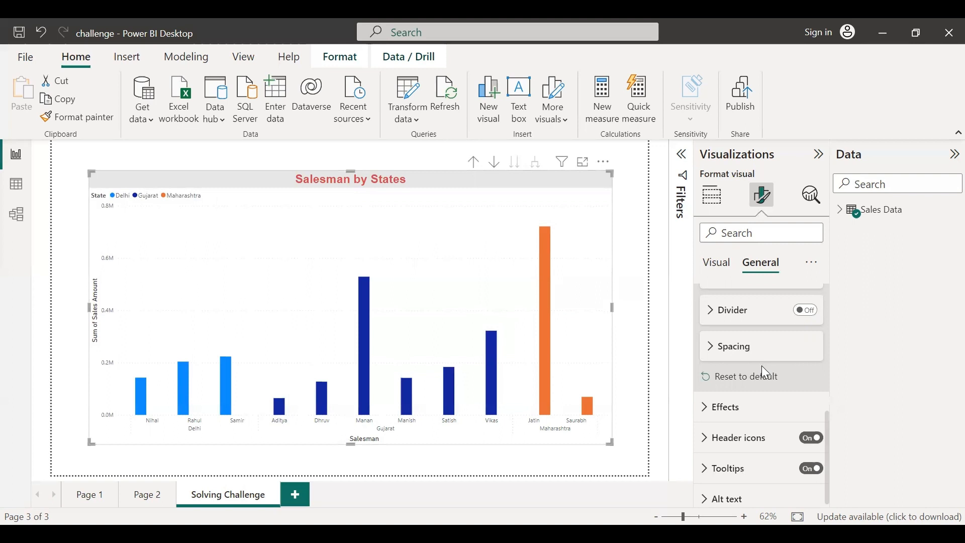
# Set the chart's background colour under Effects to light grey
pyautogui.scroll(2, 759, 367)
pyautogui.scroll(3, 759, 369)
pyautogui.click(709, 372)
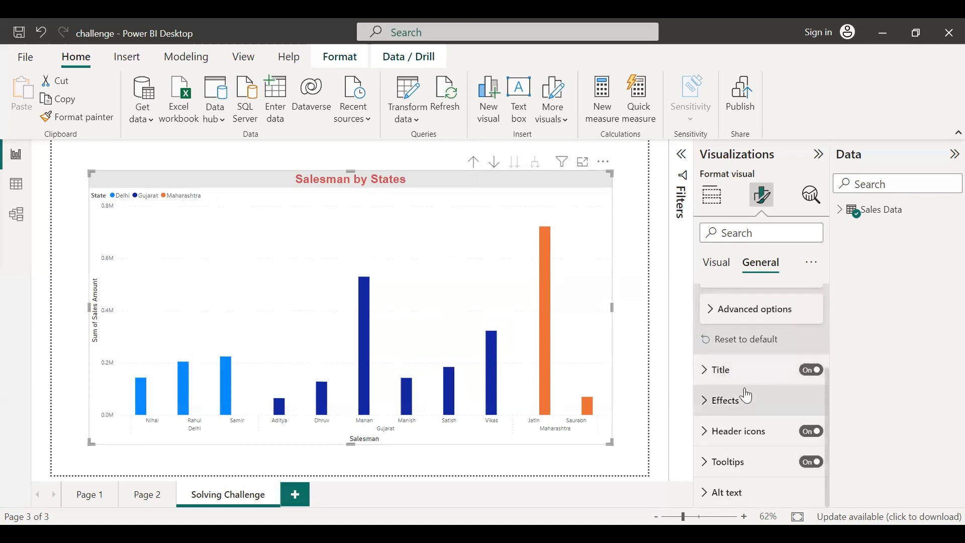
pyautogui.click(706, 409)
pyautogui.scroll(-3, 777, 403)
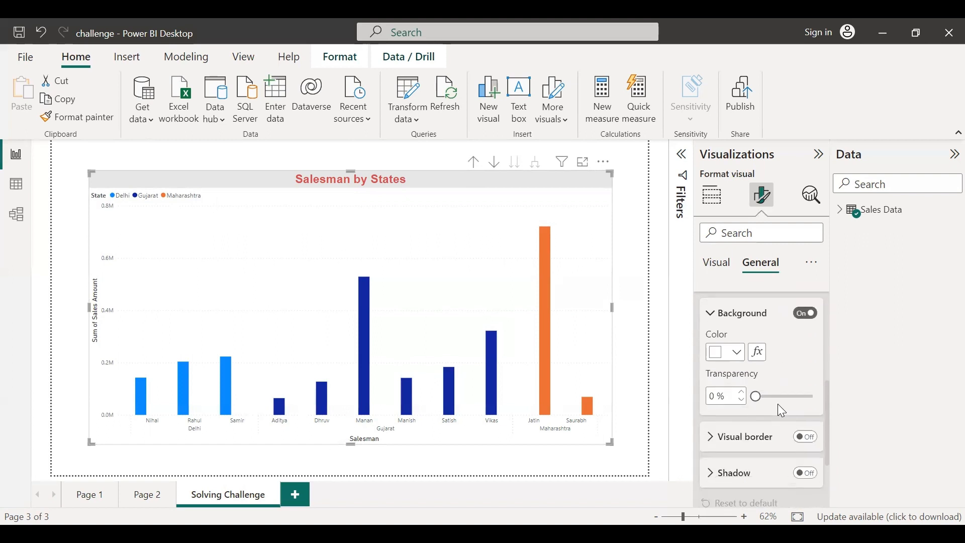
pyautogui.click(743, 386)
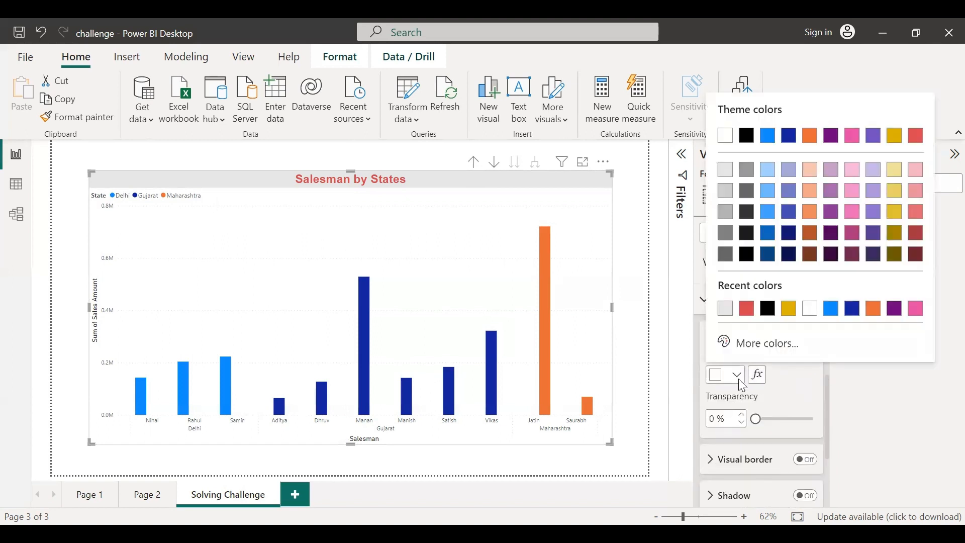
pyautogui.click(726, 196)
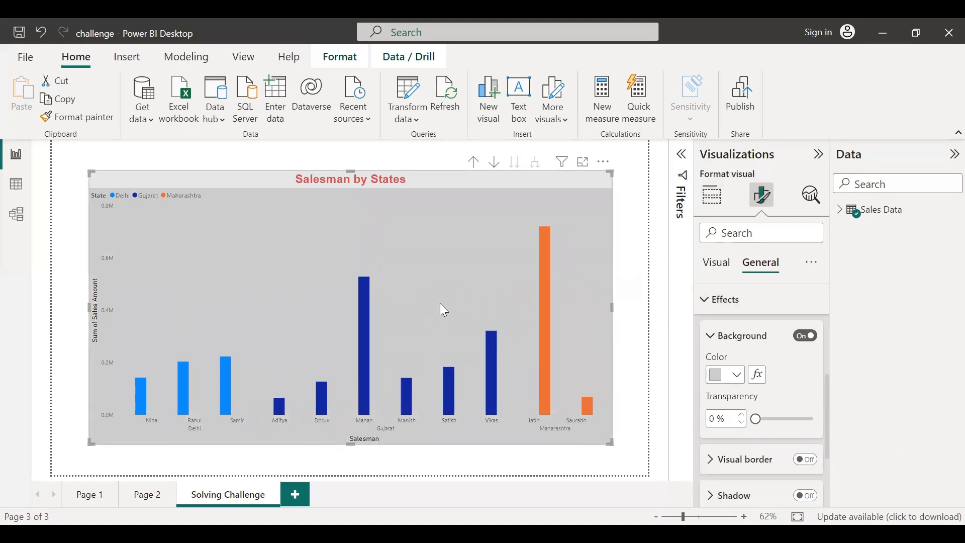
pyautogui.click(736, 375)
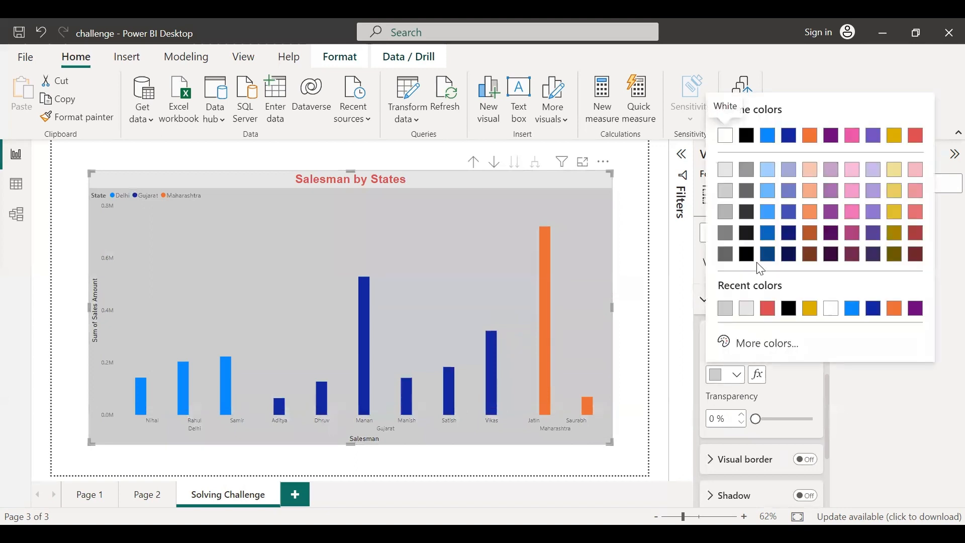
pyautogui.click(726, 170)
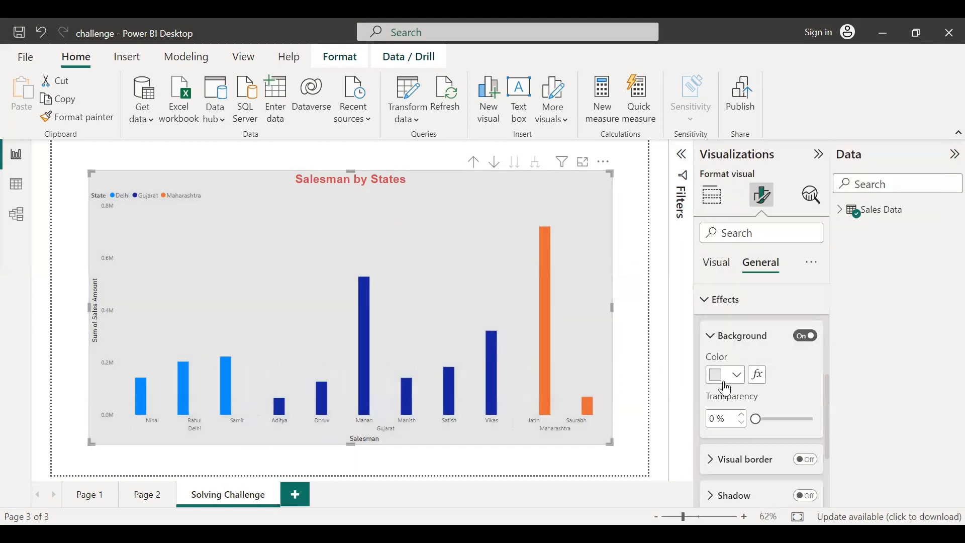
# Change the title to a black background with white text
pyautogui.scroll(5, 709, 352)
pyautogui.click(705, 447)
pyautogui.scroll(-2, 755, 426)
pyautogui.scroll(-1, 757, 425)
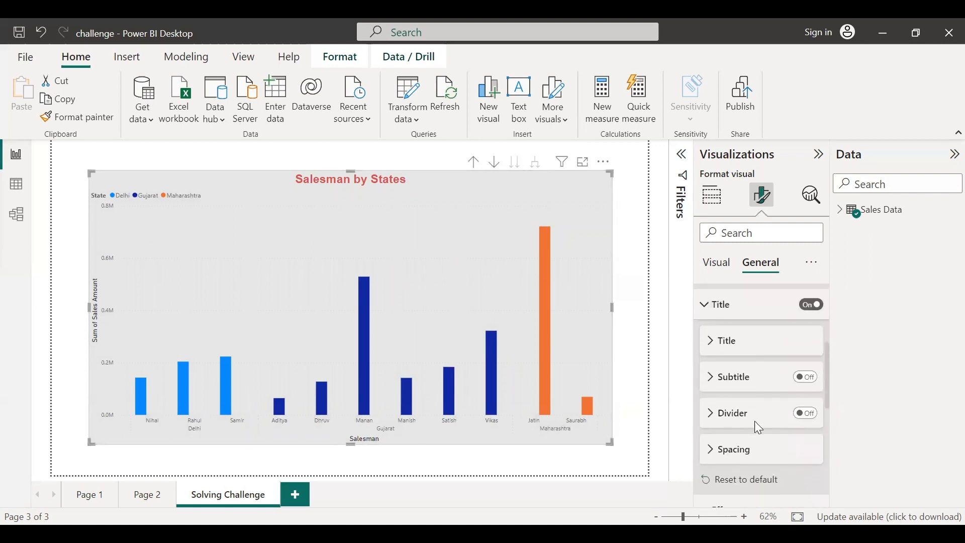
pyautogui.click(714, 343)
pyautogui.scroll(-3, 770, 422)
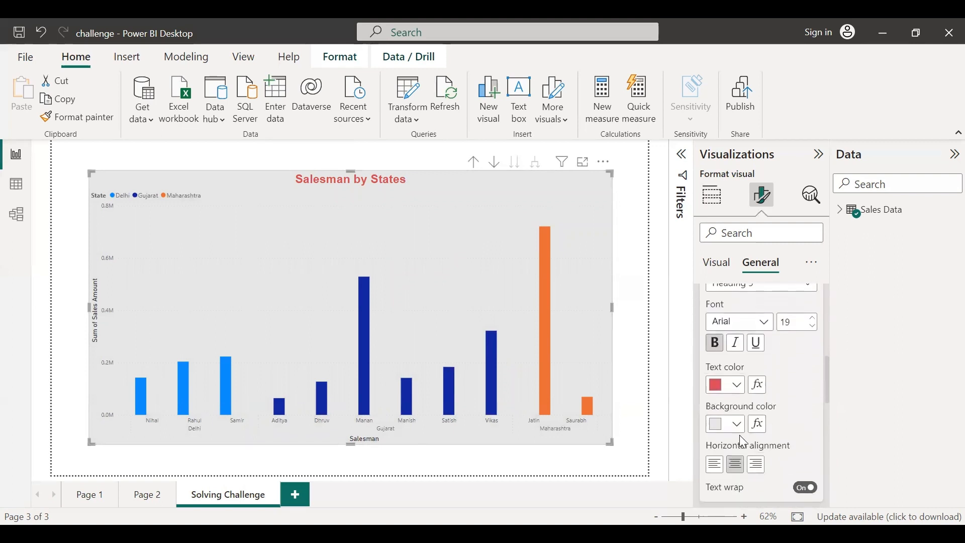
pyautogui.click(721, 428)
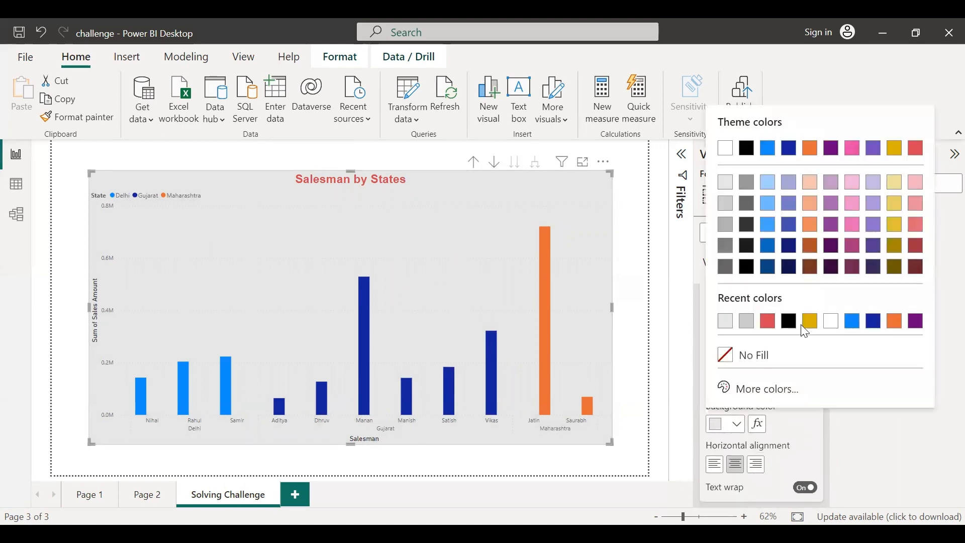
pyautogui.click(745, 149)
pyautogui.click(739, 387)
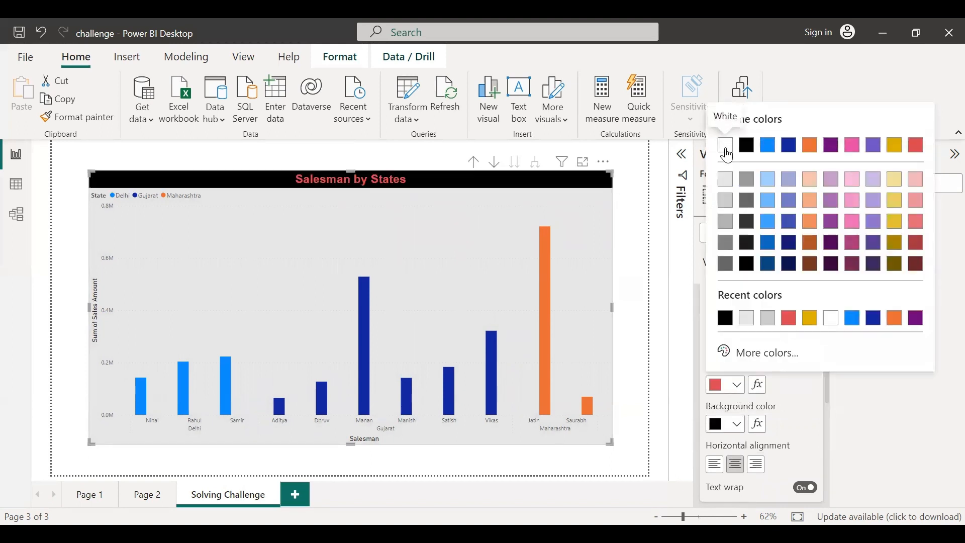
pyautogui.click(728, 147)
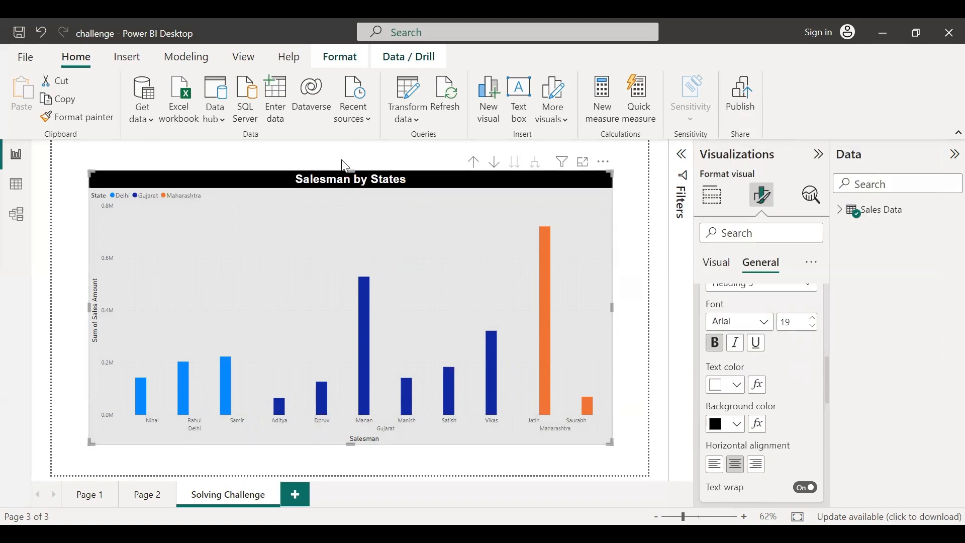
# Turn on the chart's visual border and set its rounded corners to 4 px
pyautogui.scroll(-2, 799, 400)
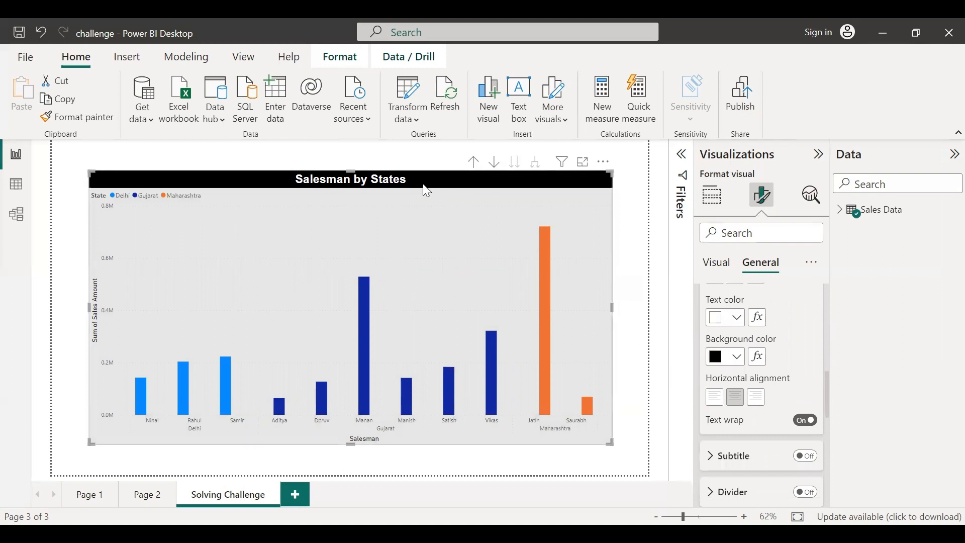
pyautogui.scroll(-8, 821, 377)
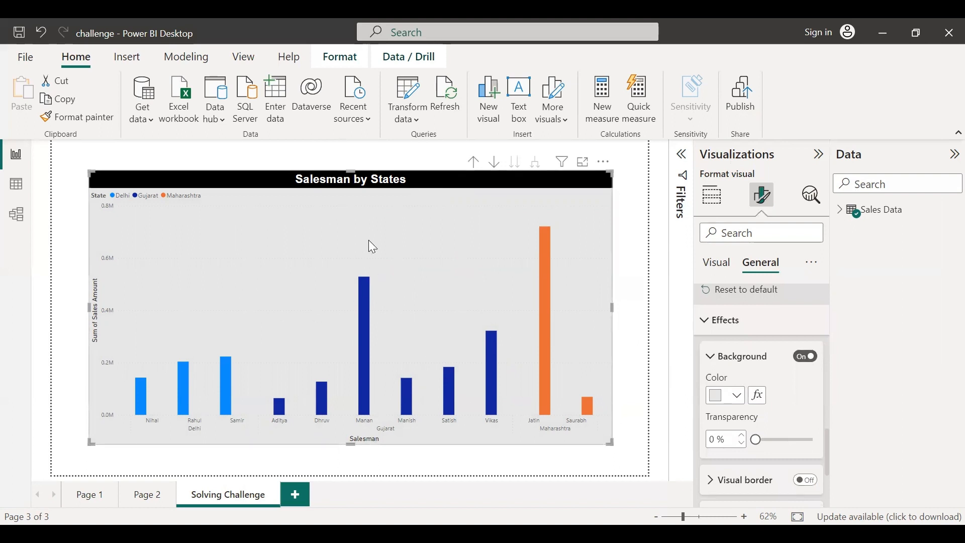
pyautogui.click(726, 396)
pyautogui.click(768, 335)
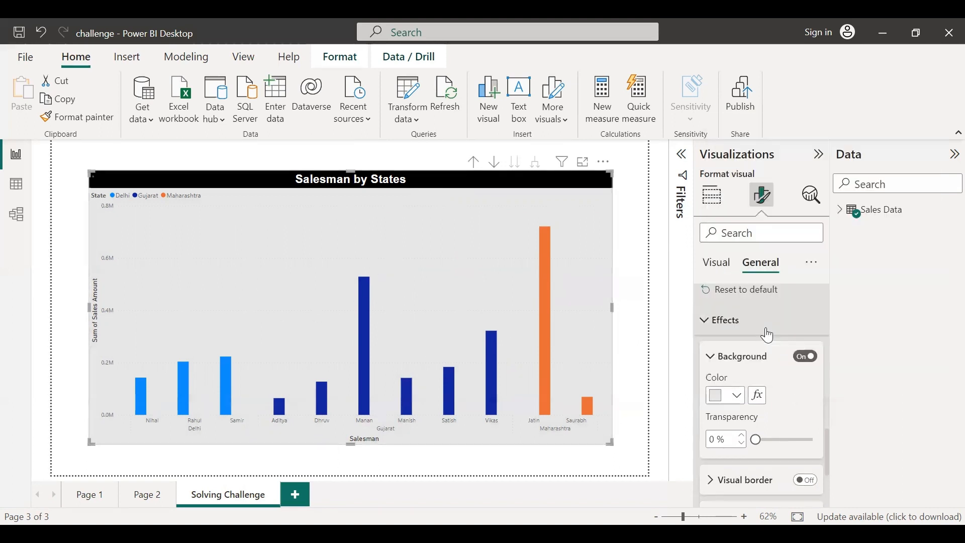
pyautogui.scroll(-3, 784, 396)
pyautogui.click(715, 350)
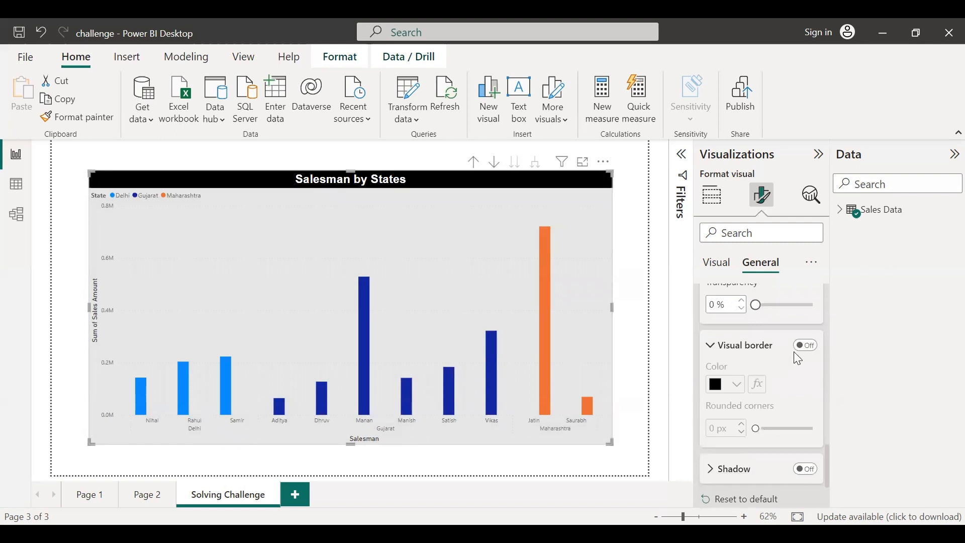
pyautogui.click(816, 351)
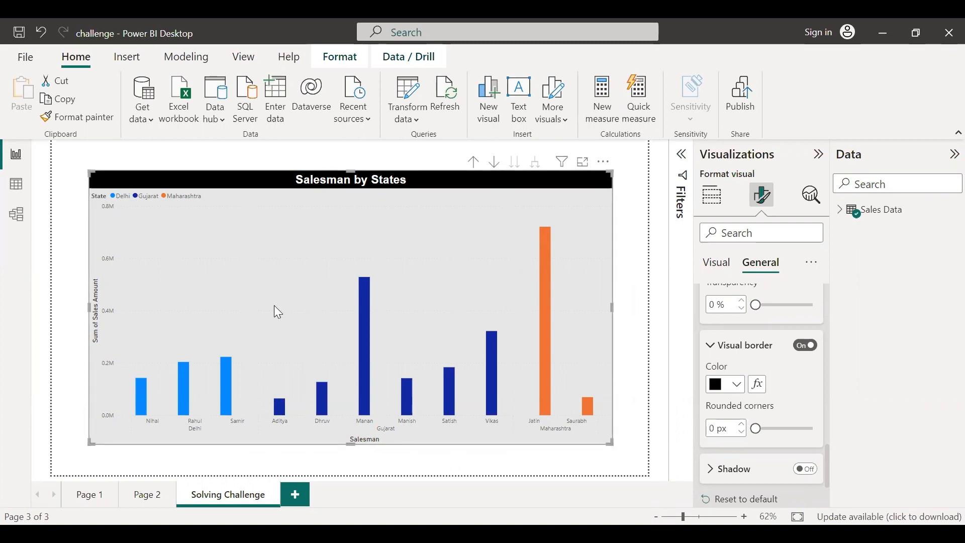
pyautogui.click(746, 425)
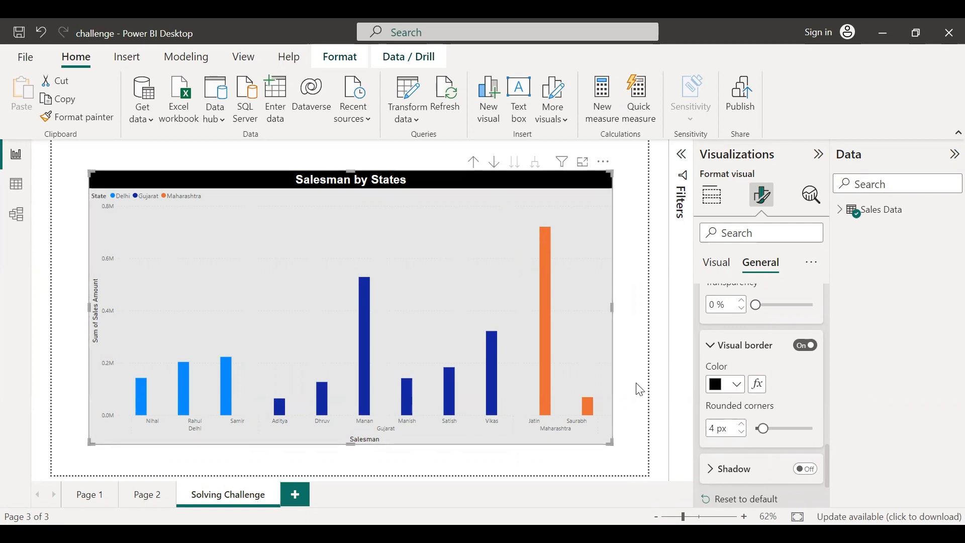
pyautogui.click(648, 433)
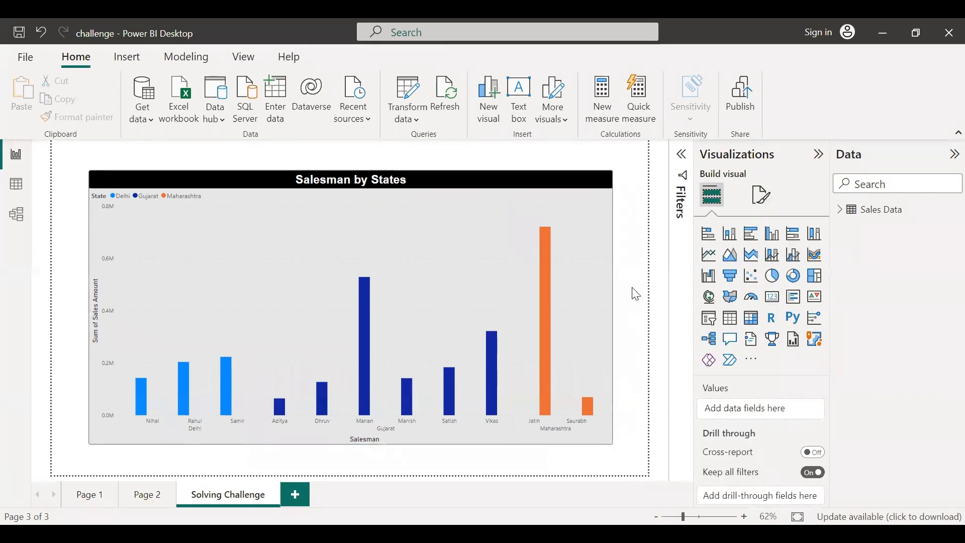
# Select the chart and turn off its visual border
pyautogui.moveTo(312, 261)
pyautogui.click(349, 251)
pyautogui.click(711, 360)
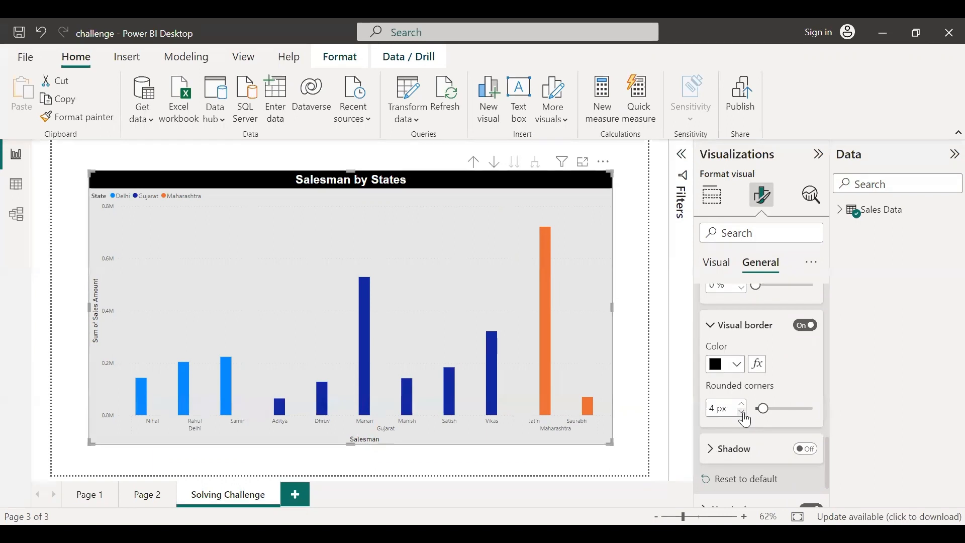
pyautogui.click(806, 327)
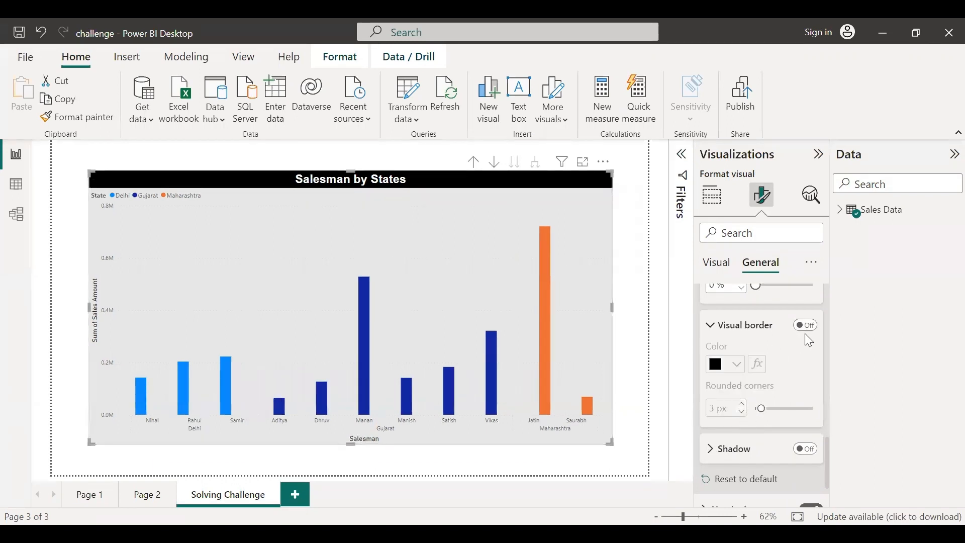
# Turn on the chart's shadow and switch it off again
pyautogui.scroll(-3, 804, 335)
pyautogui.click(711, 373)
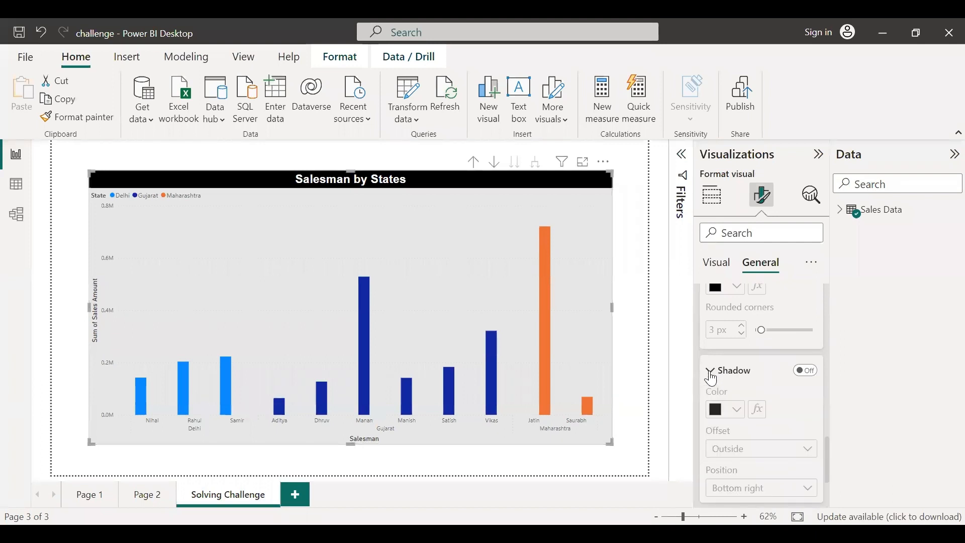
pyautogui.click(808, 372)
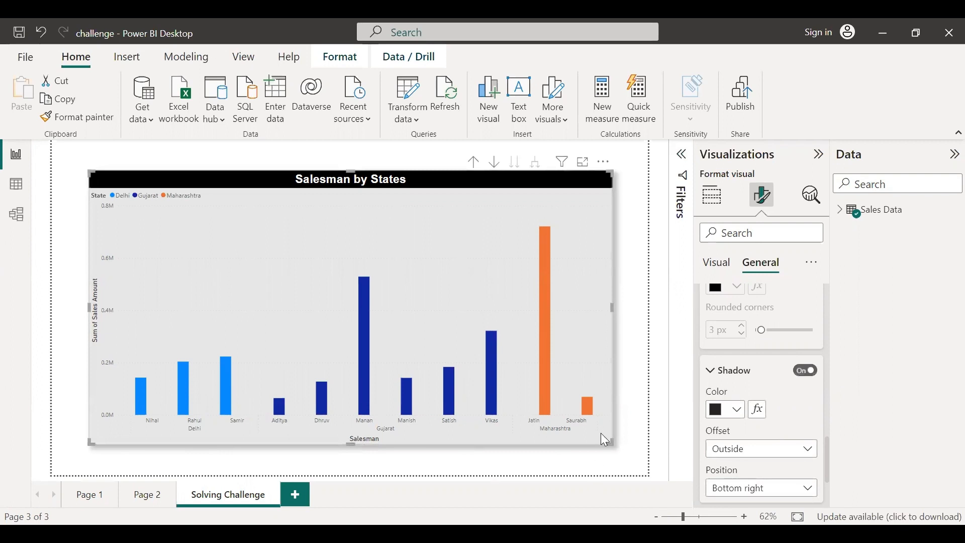
pyautogui.click(806, 370)
# Examine the chart's header icon settings and their individual icon toggles
pyautogui.scroll(-2, 744, 362)
pyautogui.click(718, 313)
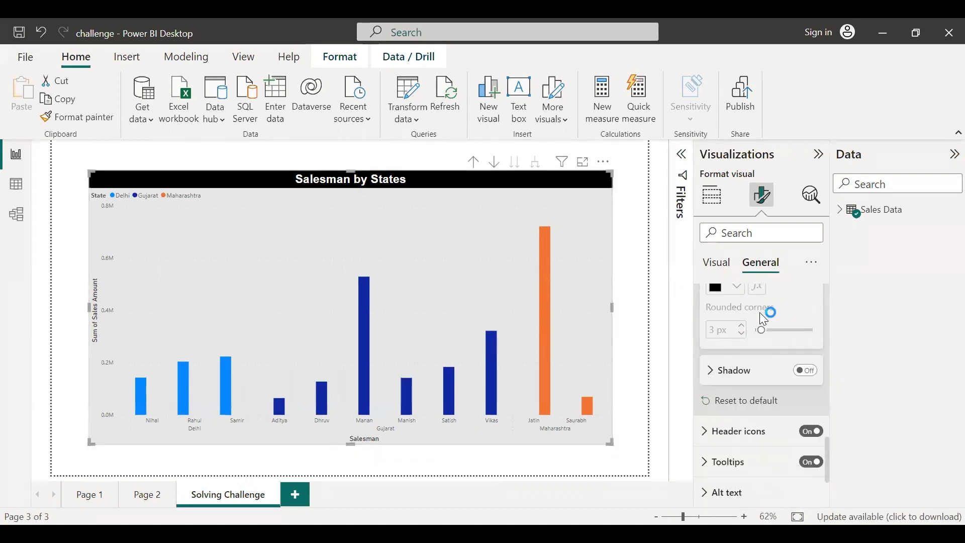
pyautogui.click(705, 439)
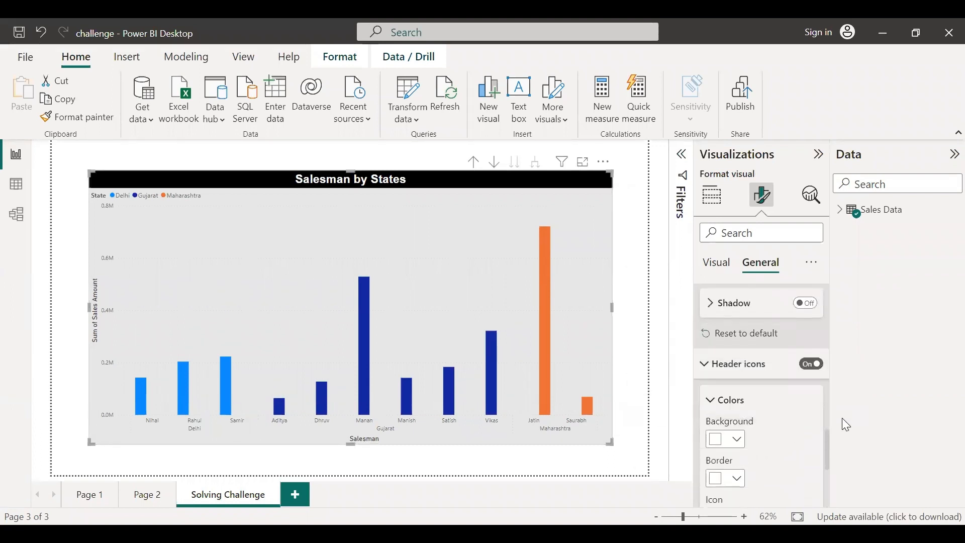
pyautogui.scroll(-2, 796, 412)
pyautogui.scroll(-1, 763, 370)
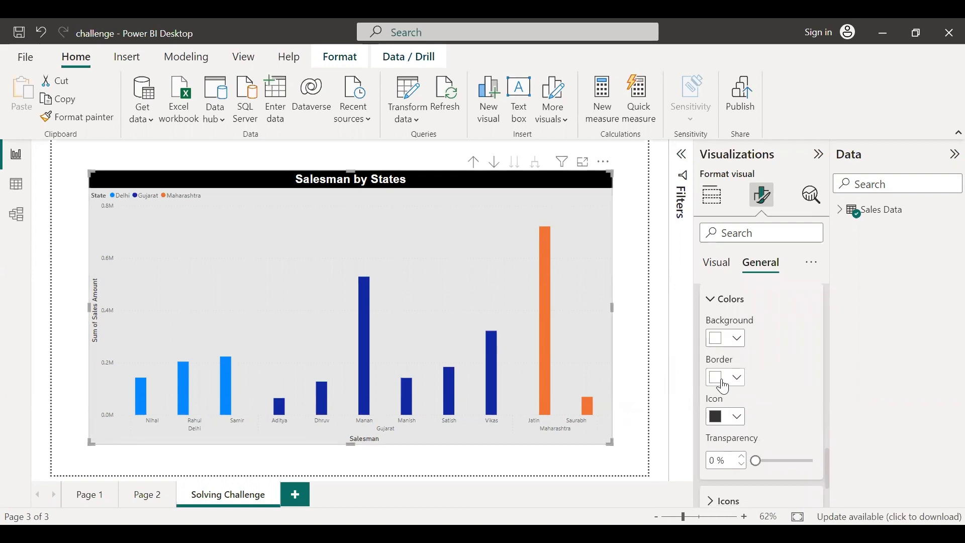
pyautogui.scroll(-2, 734, 397)
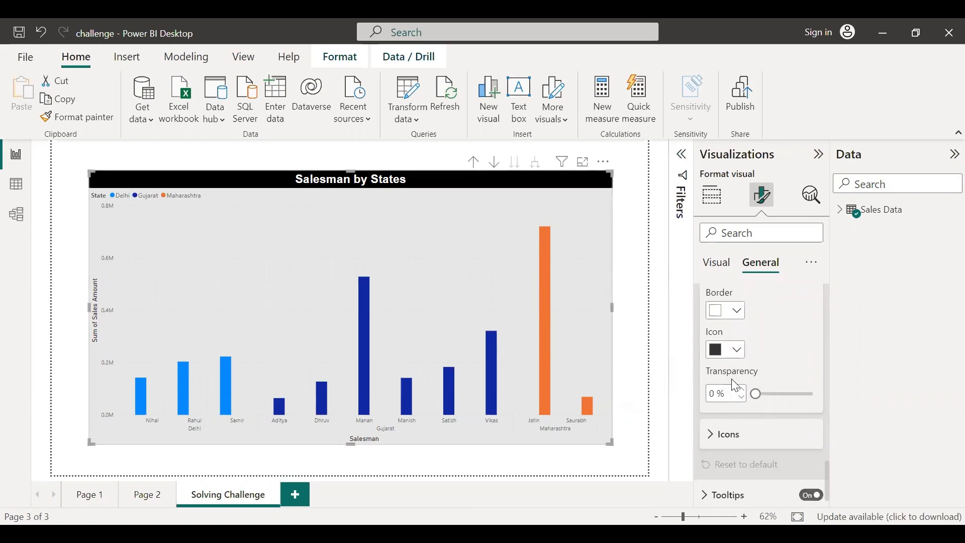
pyautogui.scroll(-1, 764, 412)
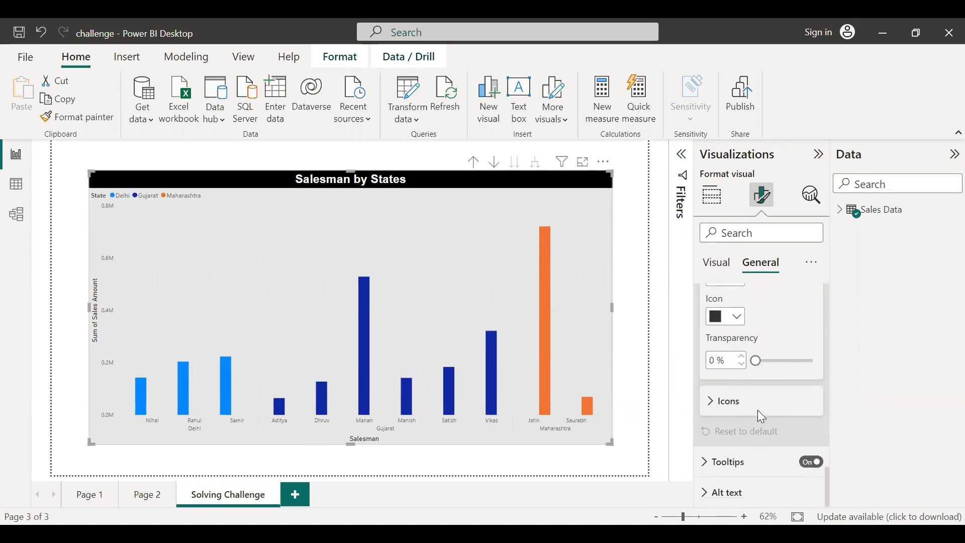
pyautogui.click(712, 402)
pyautogui.scroll(-2, 764, 415)
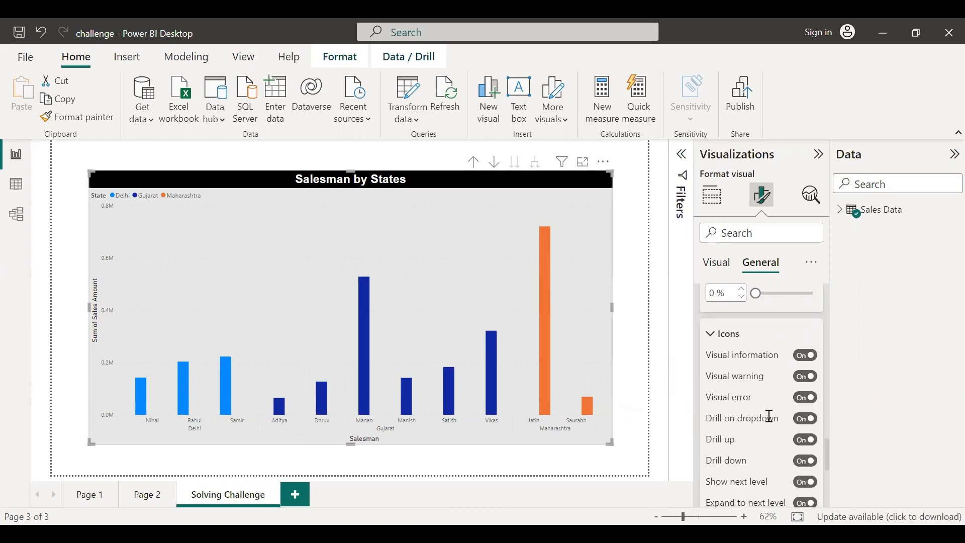
pyautogui.scroll(-7, 764, 387)
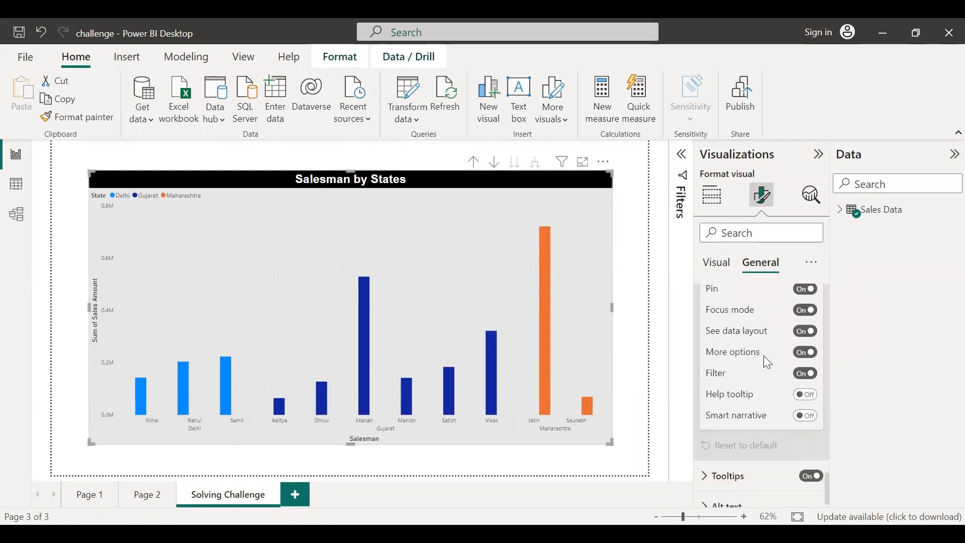
pyautogui.scroll(-1, 759, 366)
pyautogui.scroll(10, 760, 366)
pyautogui.scroll(1, 764, 382)
pyautogui.scroll(-5, 764, 382)
pyautogui.scroll(10, 764, 381)
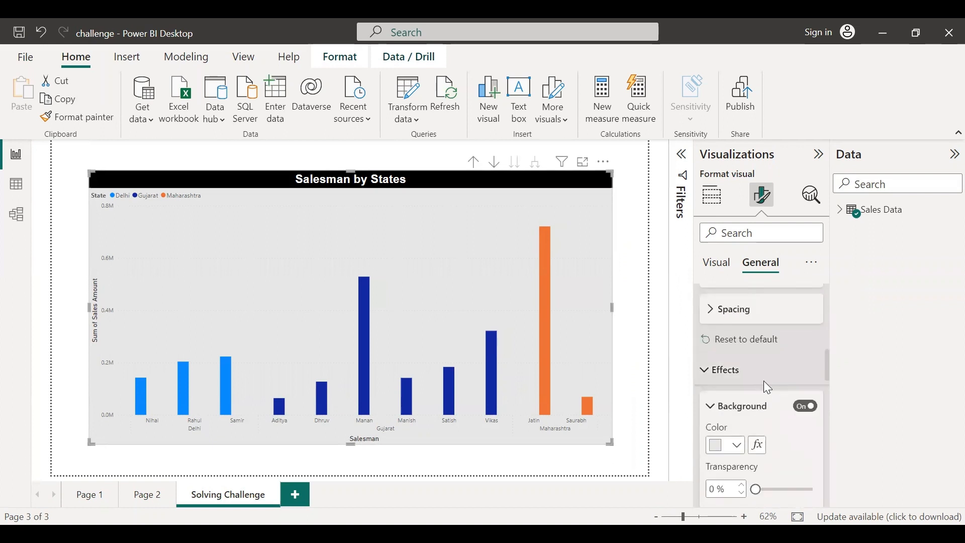
pyautogui.scroll(5, 765, 385)
pyautogui.click(705, 331)
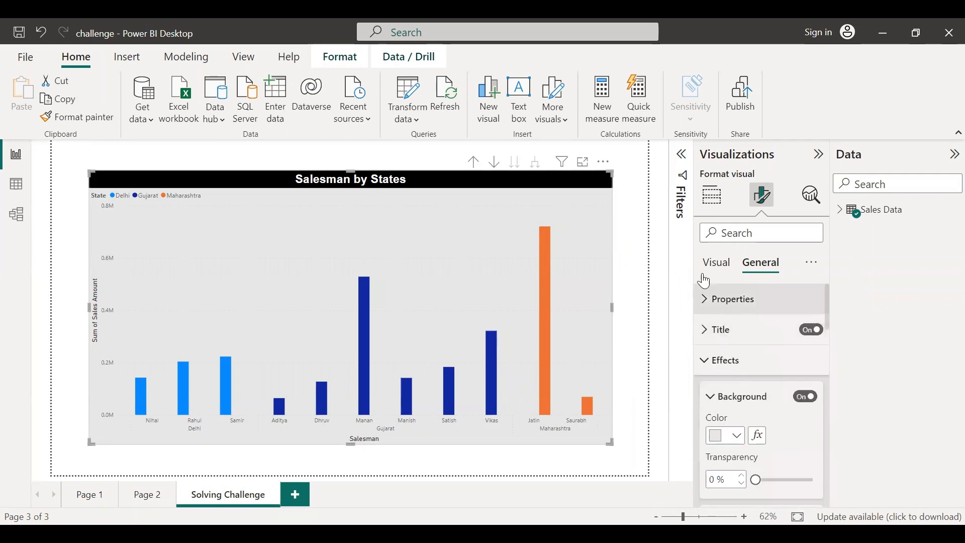
pyautogui.click(707, 361)
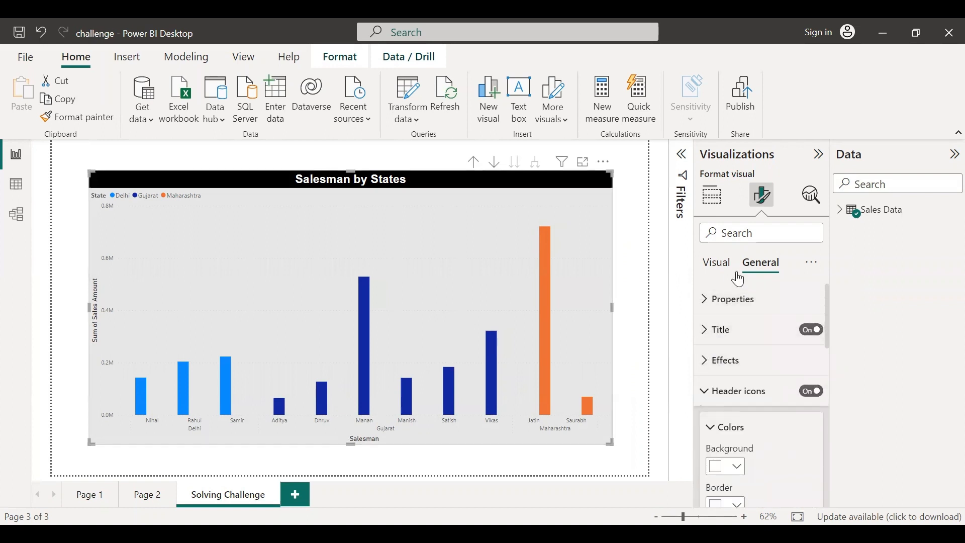
# Set the X-axis label font to Arial
pyautogui.click(718, 263)
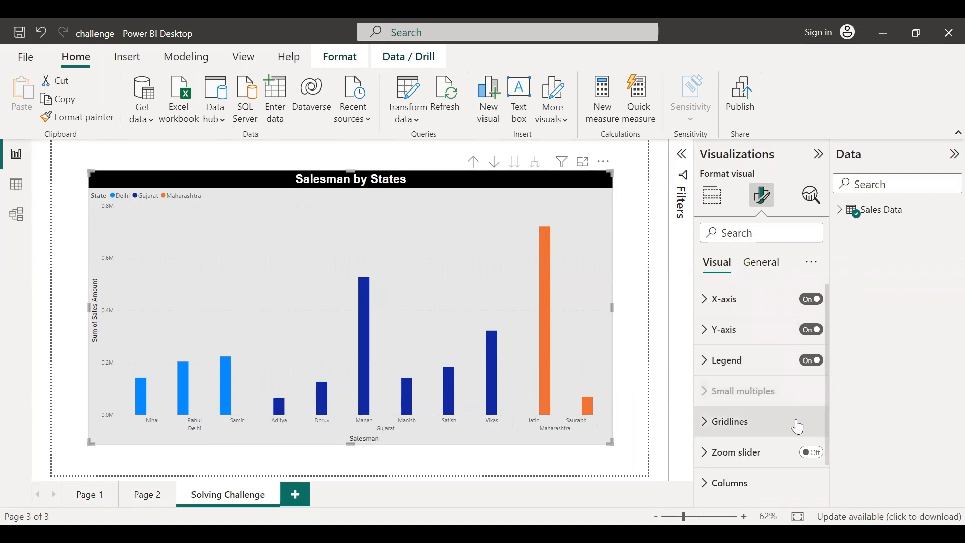
pyautogui.scroll(-1, 799, 427)
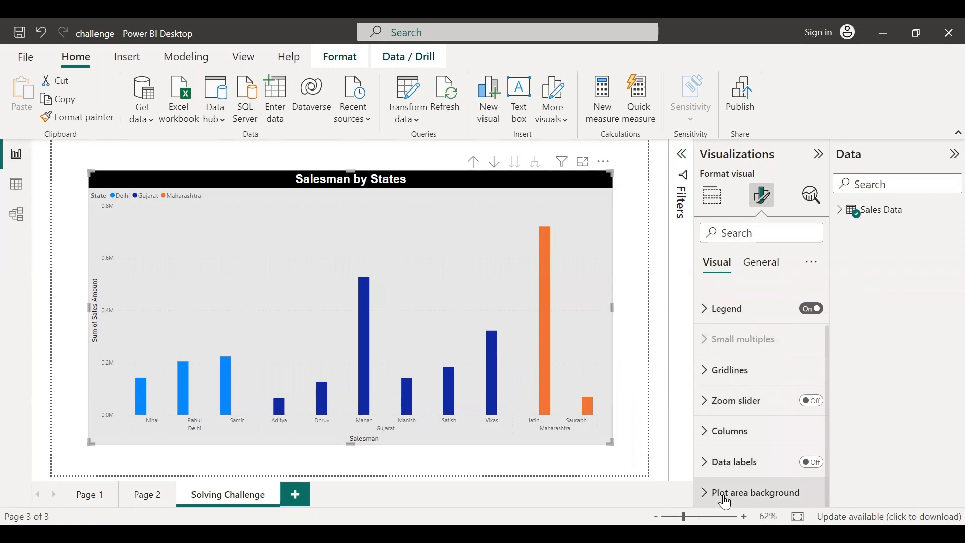
pyautogui.scroll(1, 759, 390)
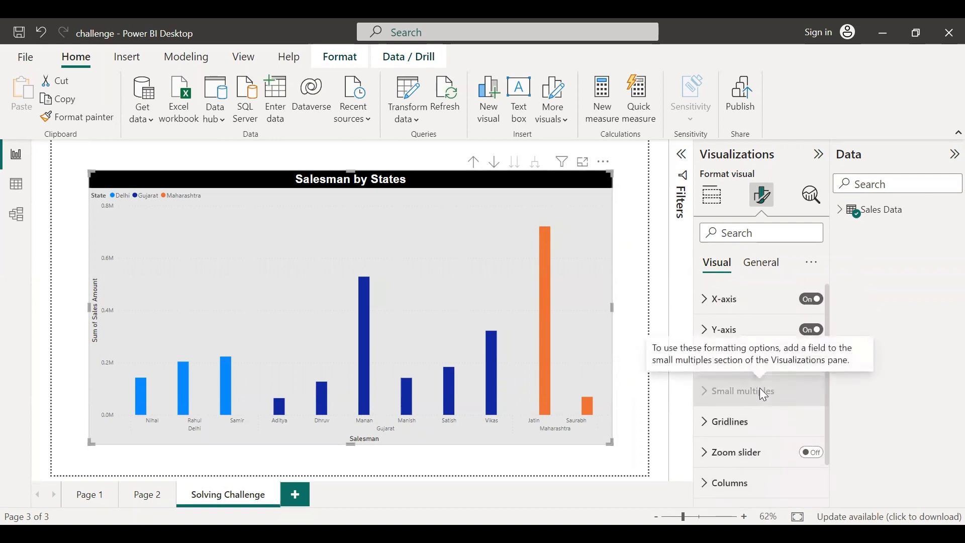
pyautogui.click(707, 306)
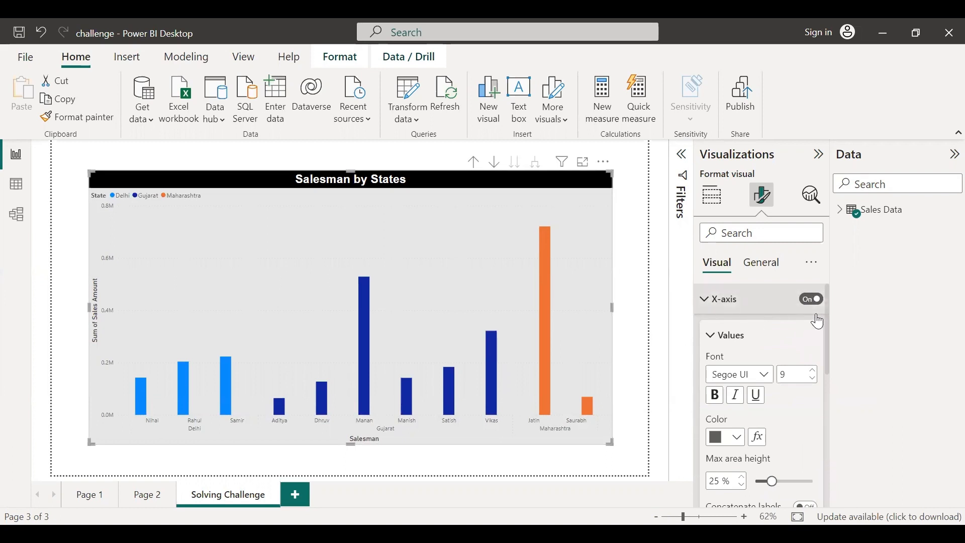
pyautogui.scroll(-1, 798, 348)
pyautogui.scroll(1, 782, 317)
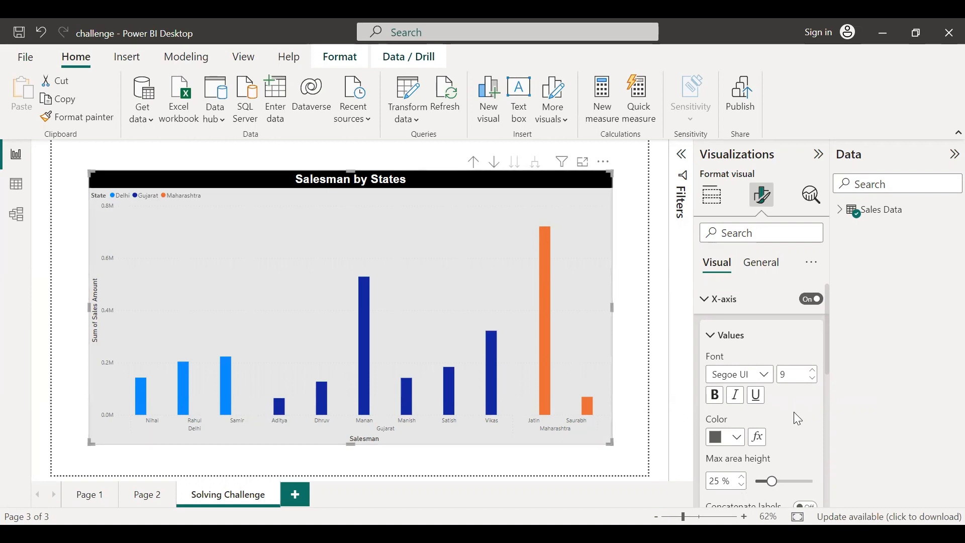
pyautogui.click(769, 376)
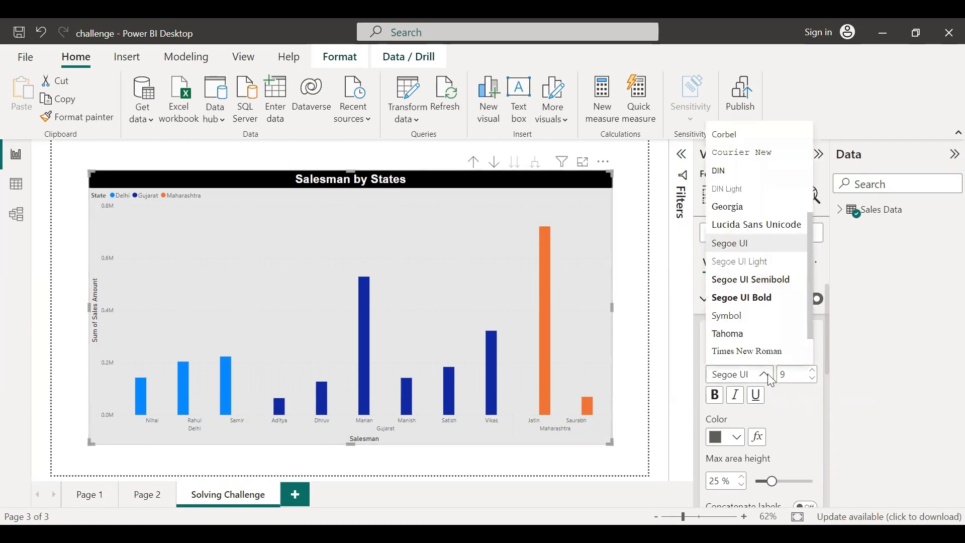
pyautogui.scroll(3, 743, 202)
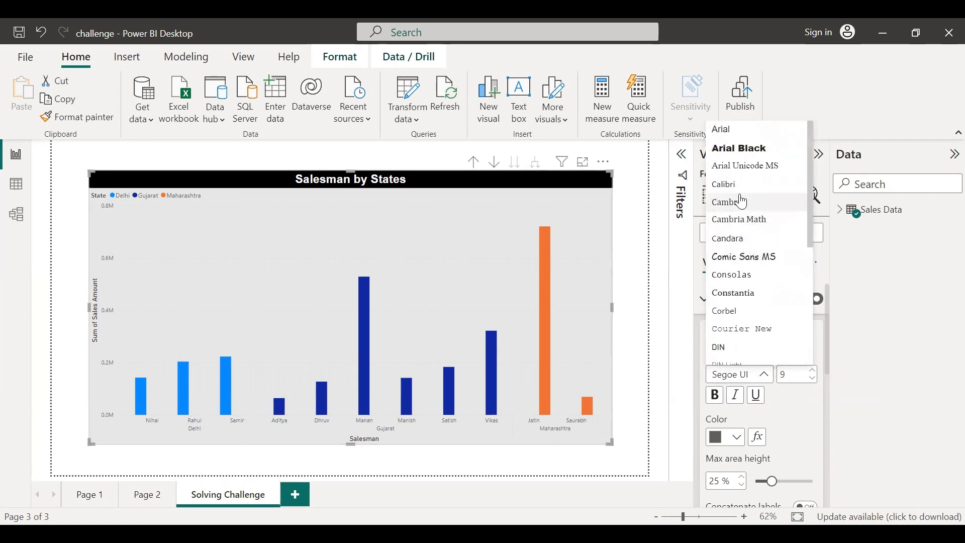
pyautogui.click(737, 131)
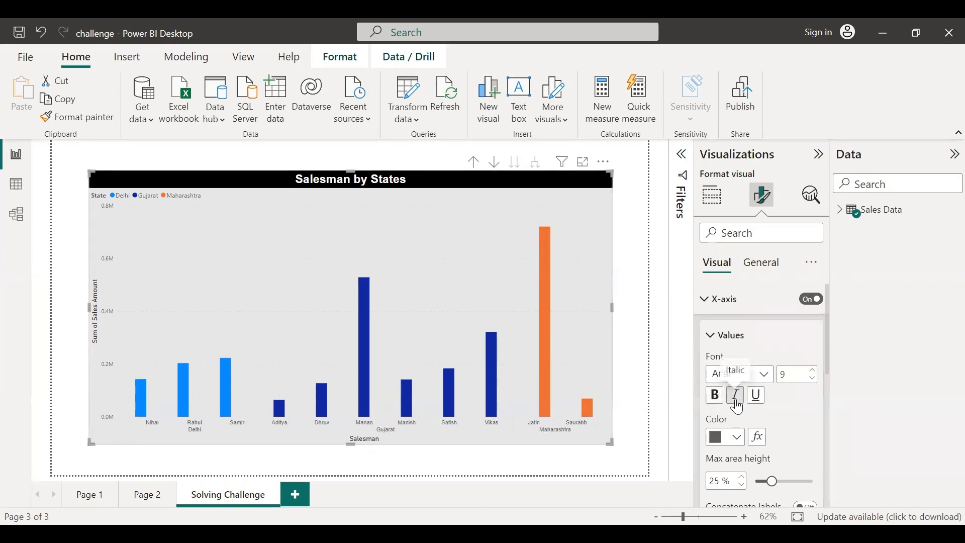
# Set the X-axis label colour to black, after briefly trying white
pyautogui.scroll(-2, 804, 397)
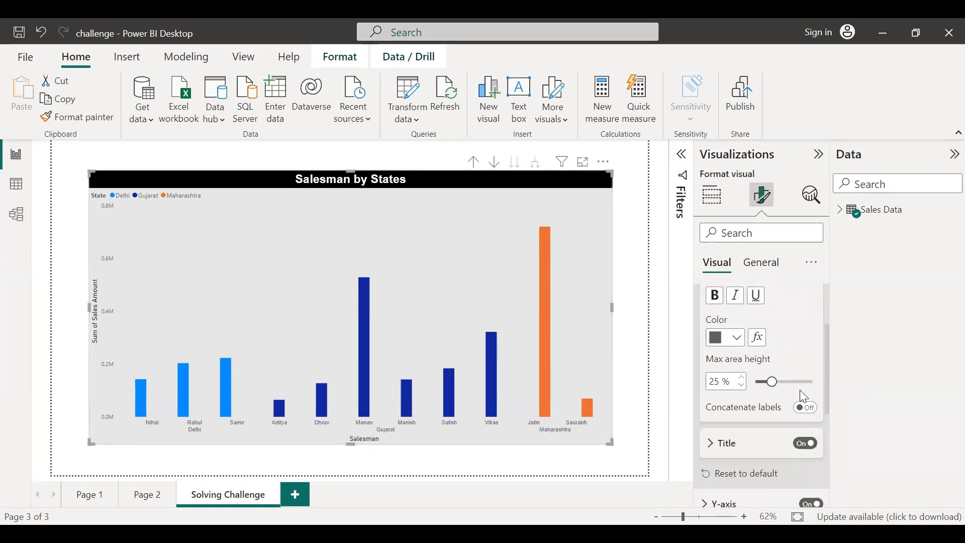
pyautogui.click(737, 338)
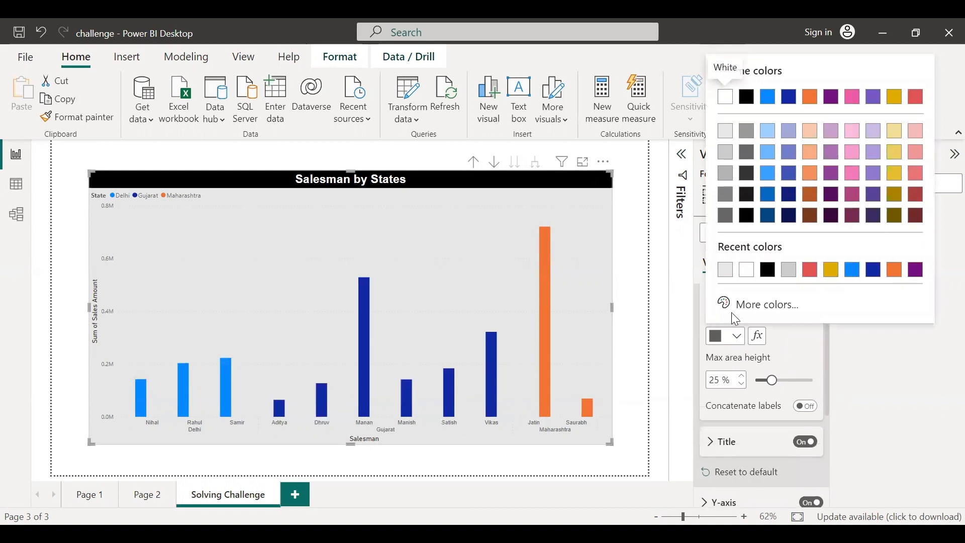
pyautogui.click(749, 271)
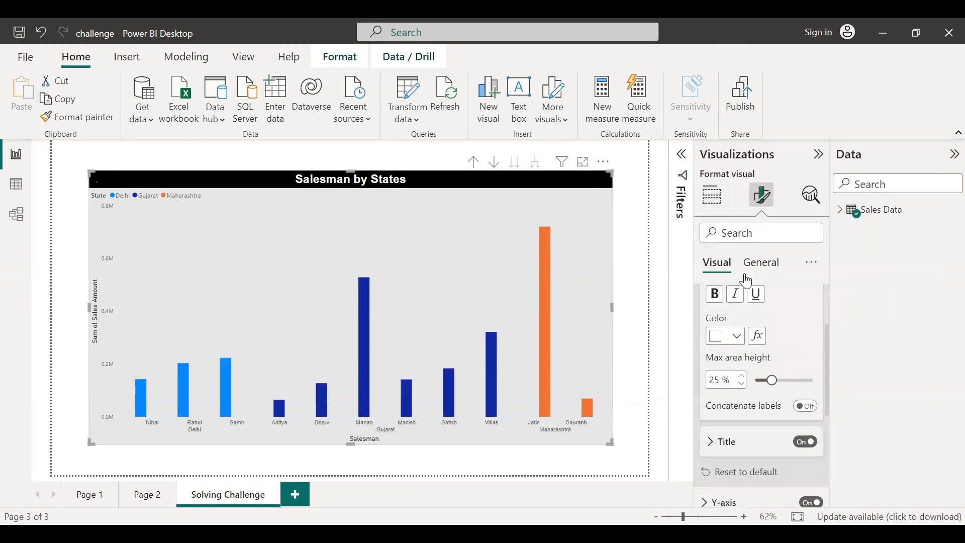
pyautogui.click(736, 343)
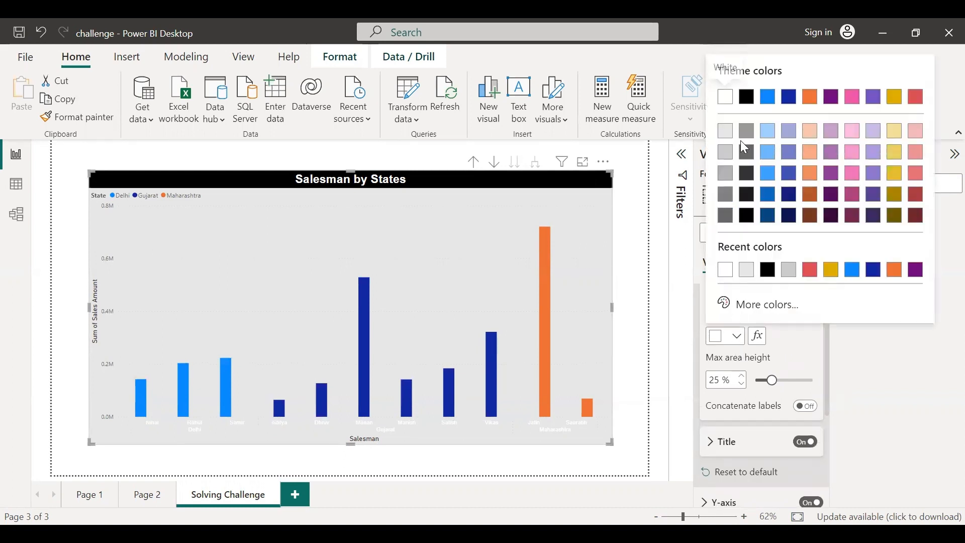
pyautogui.click(746, 95)
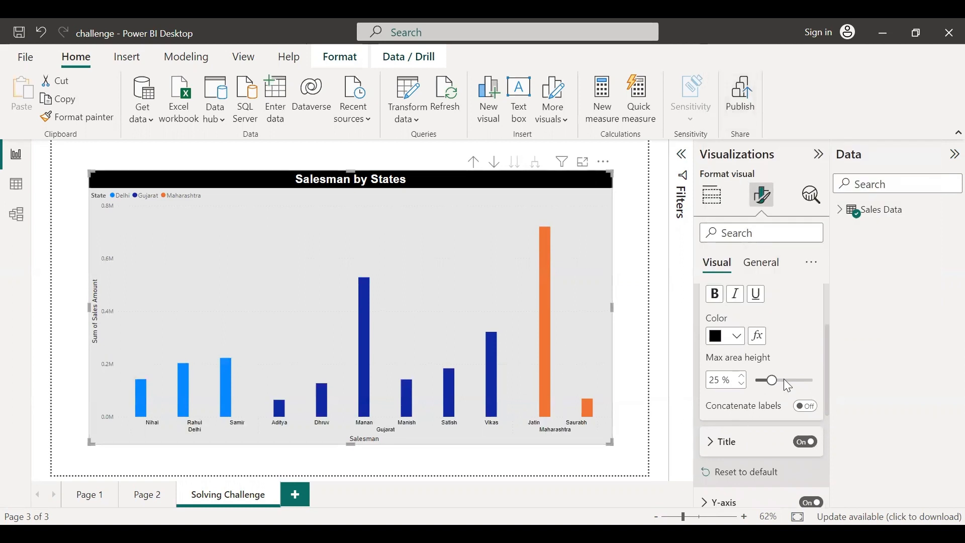
# Turn on concatenate labels for the X-axis and switch it off again
pyautogui.scroll(-3, 817, 339)
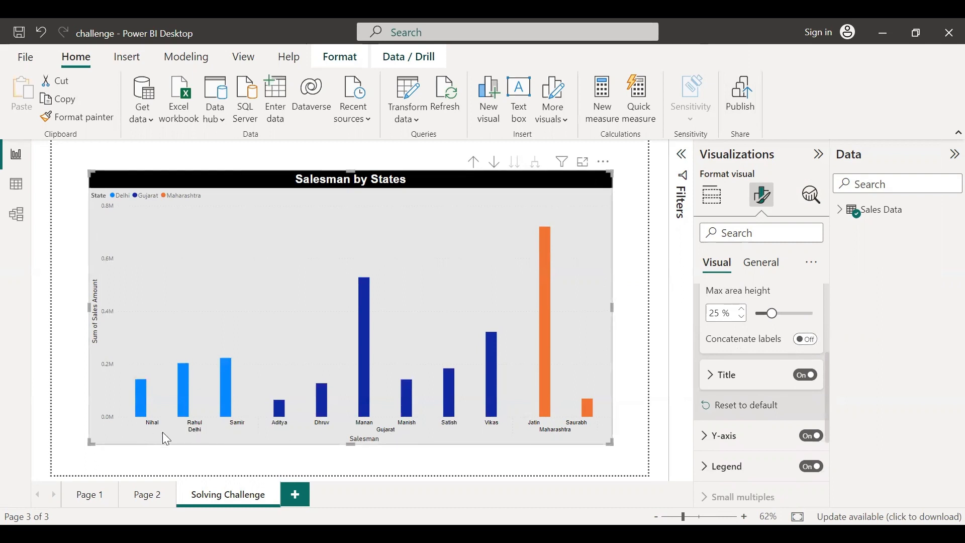
pyautogui.click(806, 339)
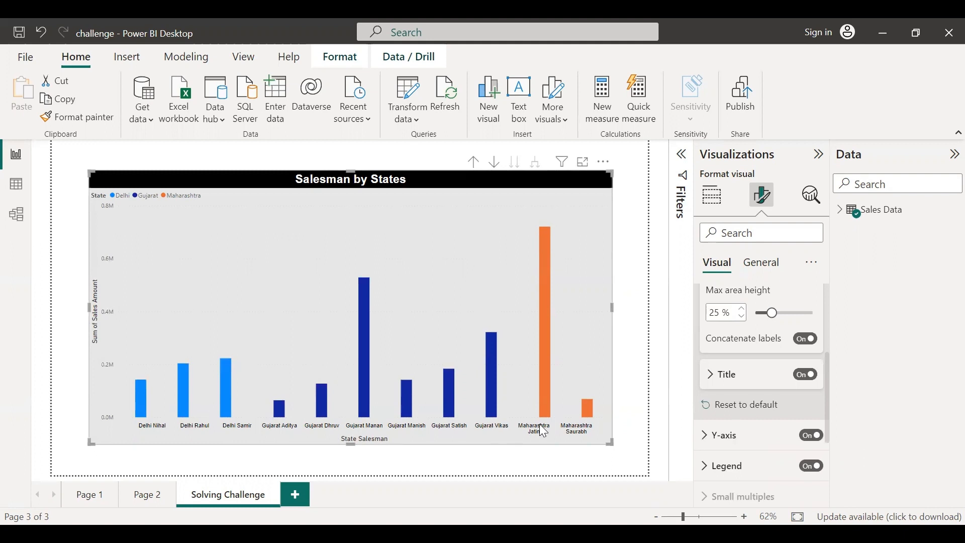
pyautogui.click(802, 344)
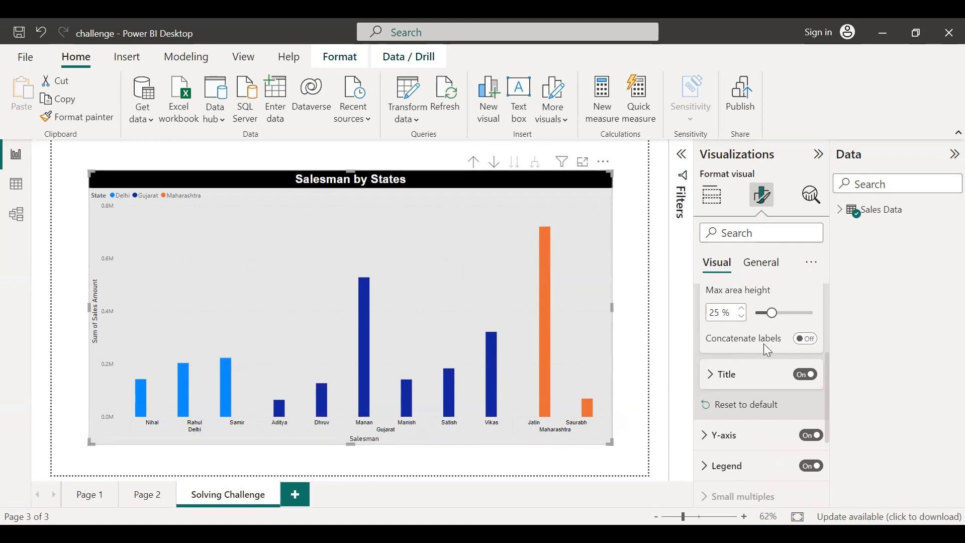
# Set the X-axis title text to Company Salesman
pyautogui.scroll(-1, 765, 345)
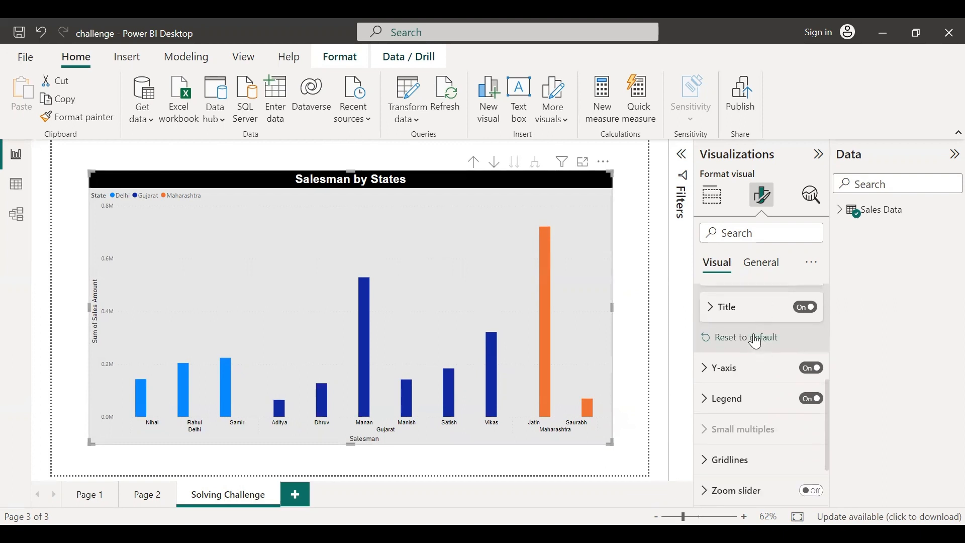
pyautogui.click(713, 313)
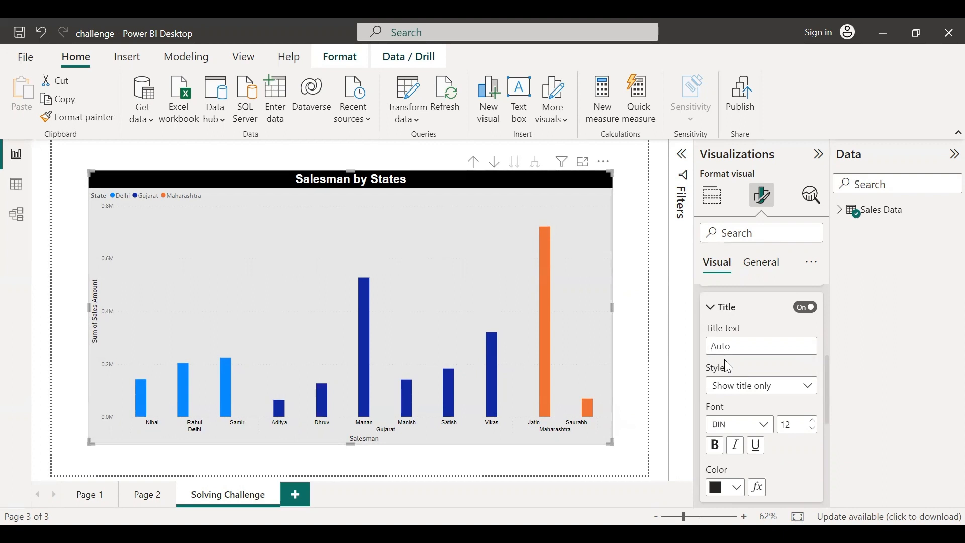
pyautogui.write('Salesman')
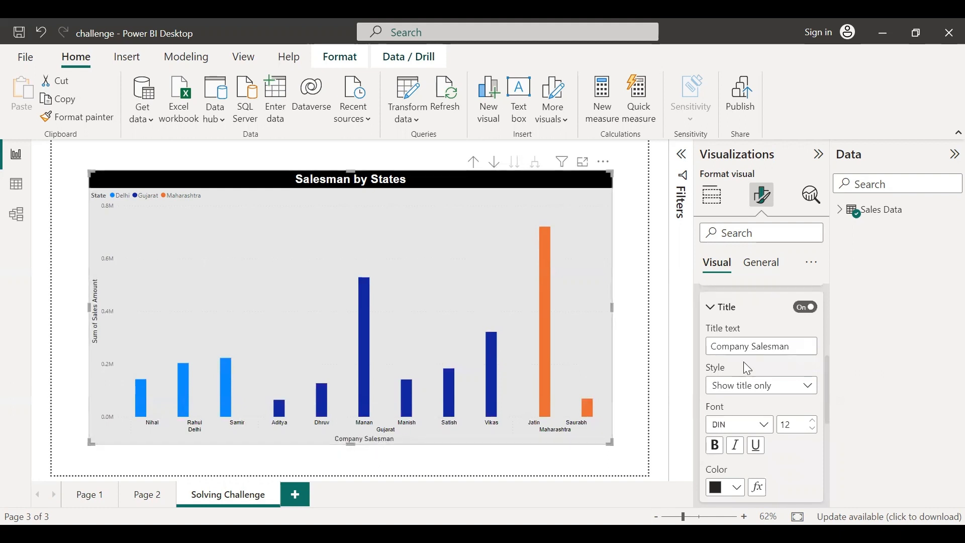
# Set the X-axis title font to Arial and make it bold
pyautogui.scroll(-2, 765, 372)
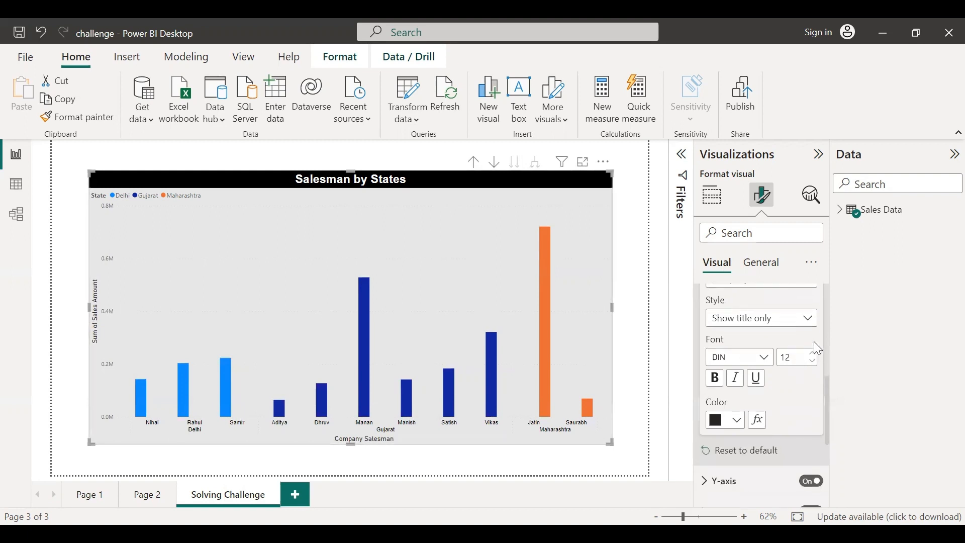
pyautogui.click(798, 316)
pyautogui.click(762, 318)
pyautogui.click(765, 354)
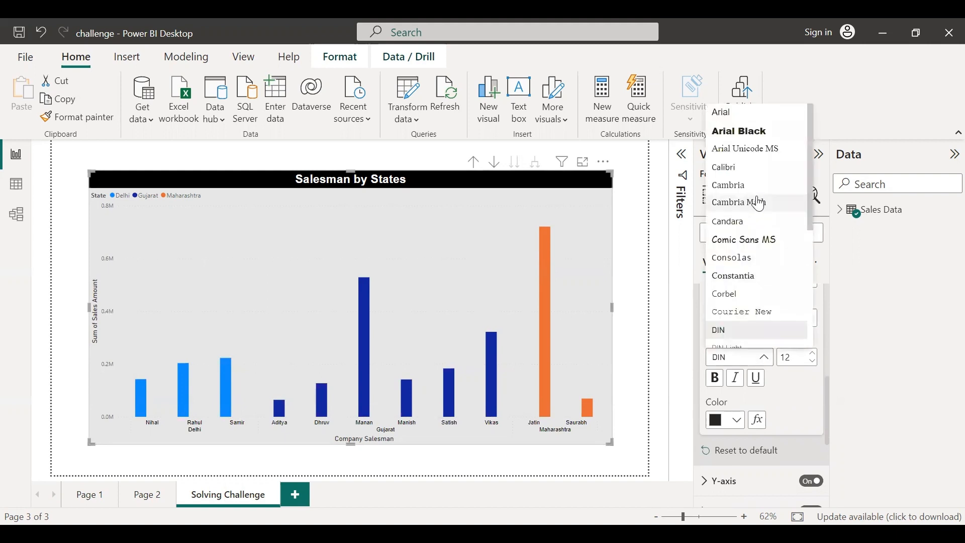
pyautogui.click(734, 113)
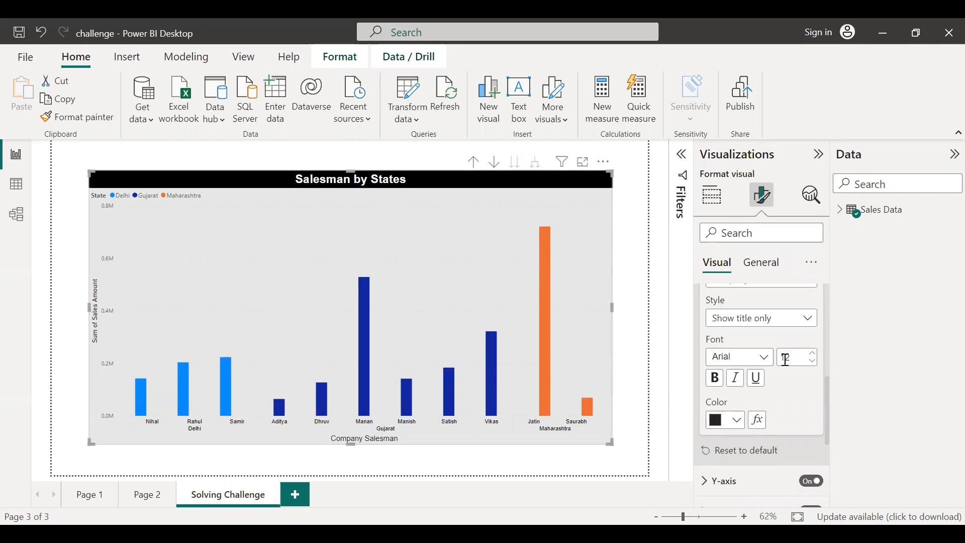
pyautogui.click(717, 382)
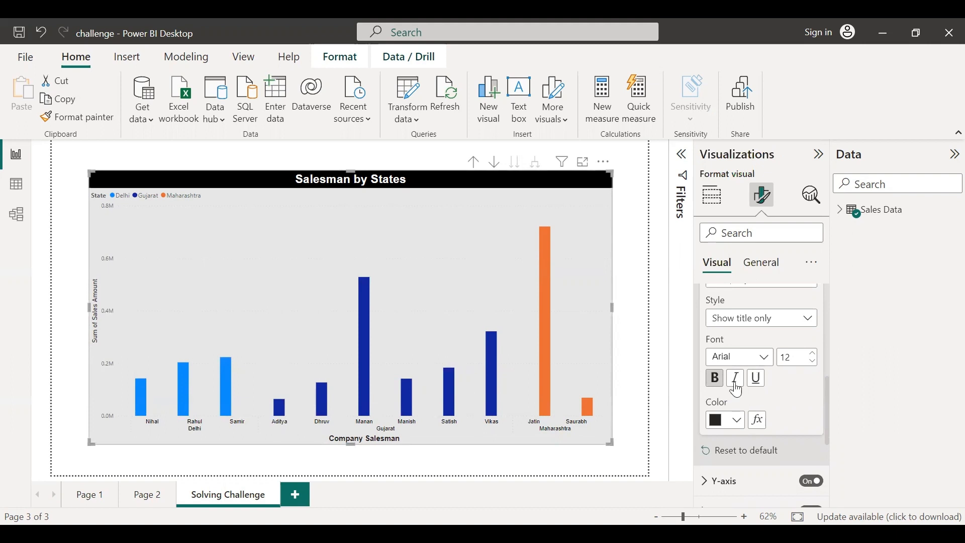
# Set the Y-axis range minimum to 0
pyautogui.scroll(-3, 737, 378)
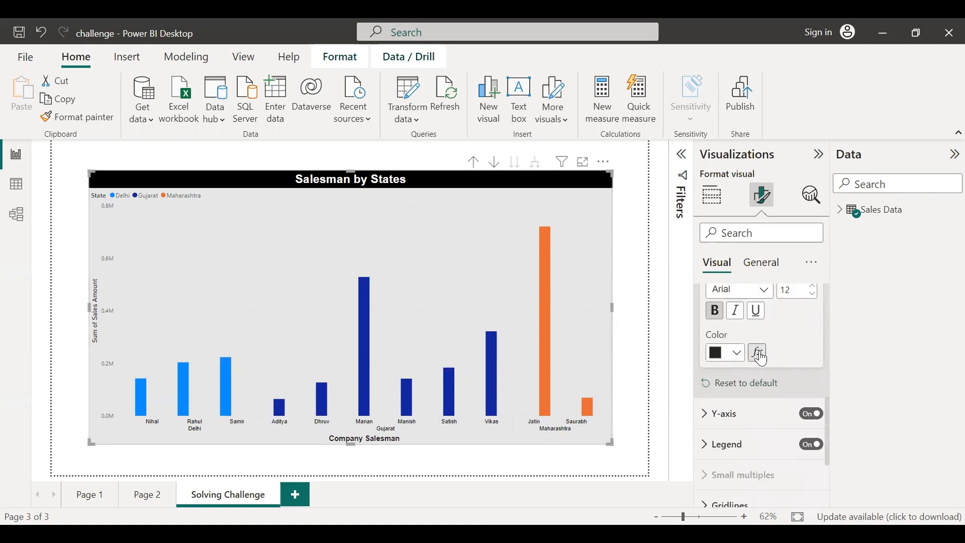
pyautogui.scroll(9, 714, 370)
pyautogui.click(778, 372)
pyautogui.scroll(-3, 762, 419)
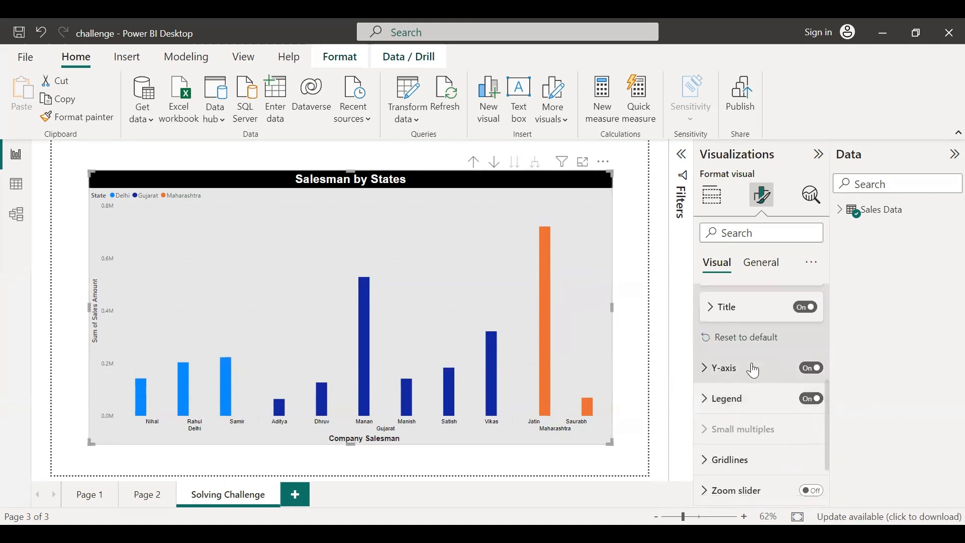
pyautogui.scroll(10, 761, 375)
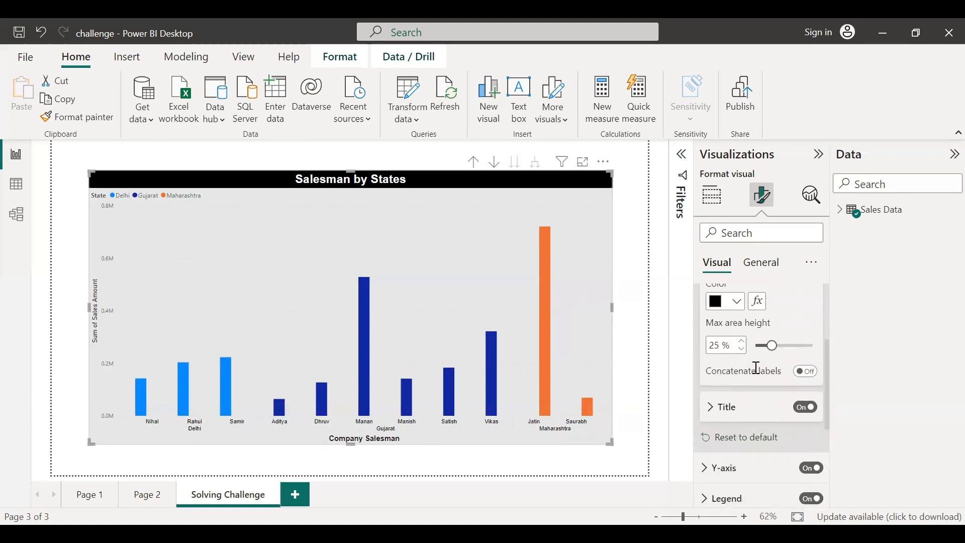
pyautogui.click(719, 337)
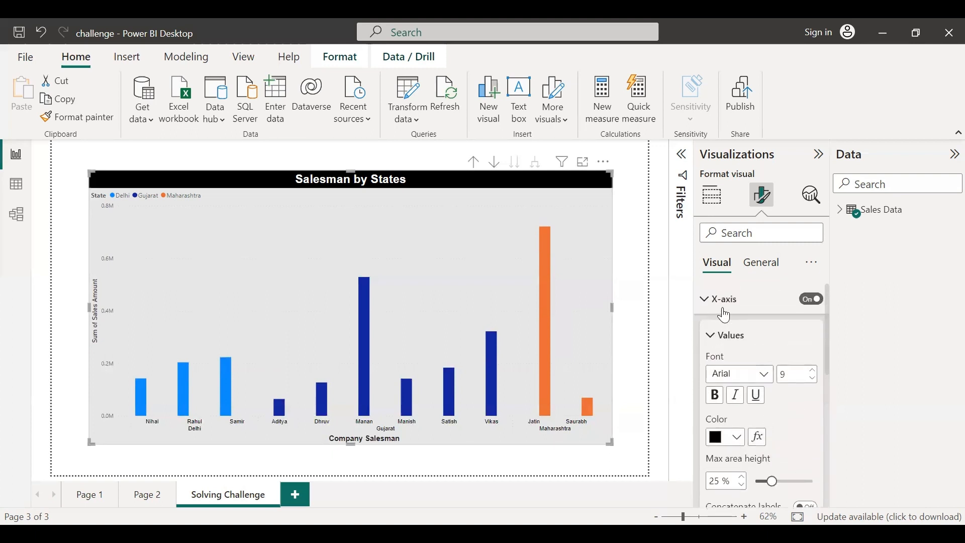
pyautogui.click(704, 301)
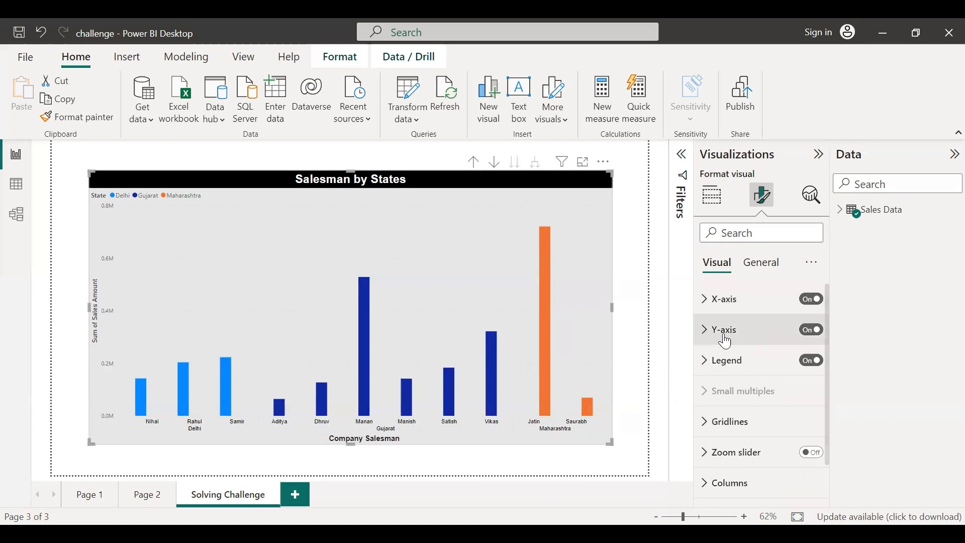
pyautogui.click(705, 332)
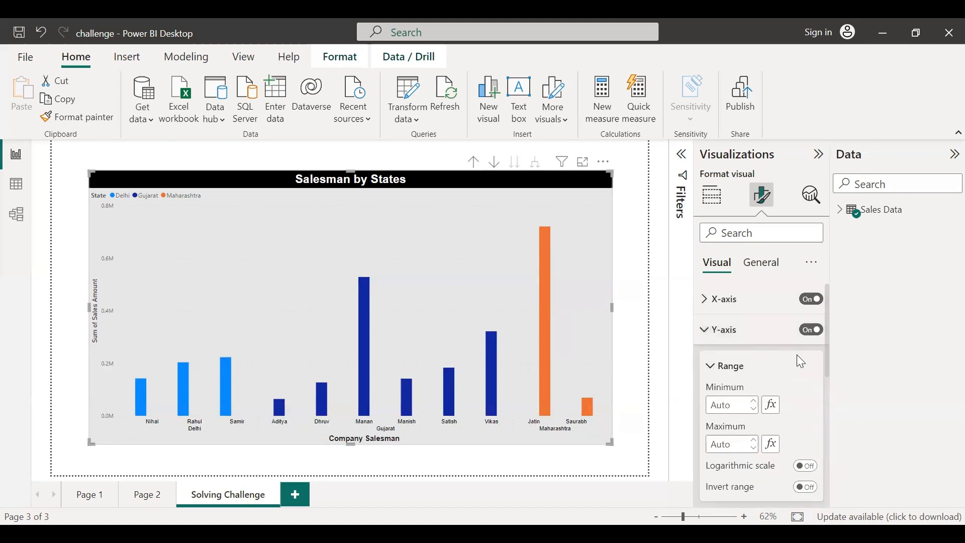
pyautogui.scroll(-1, 800, 362)
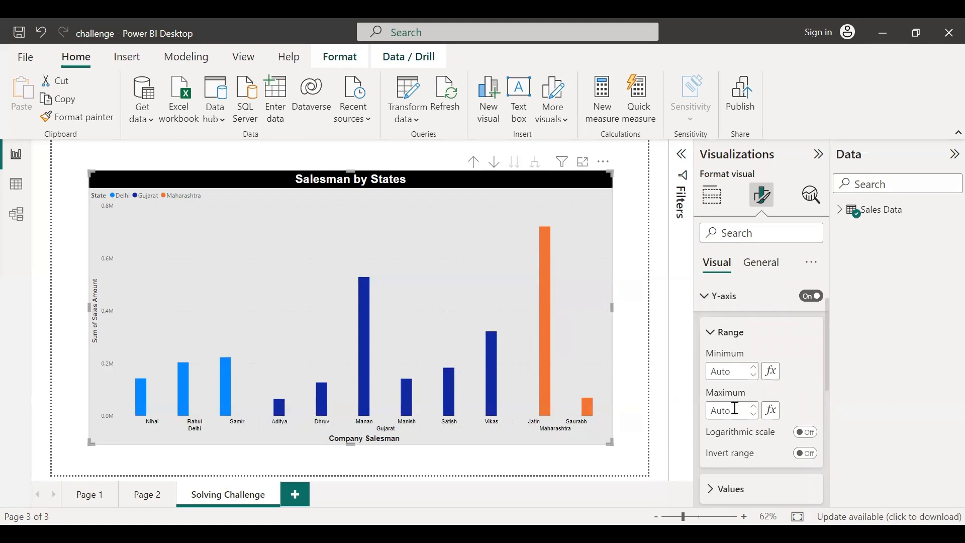
pyautogui.click(754, 376)
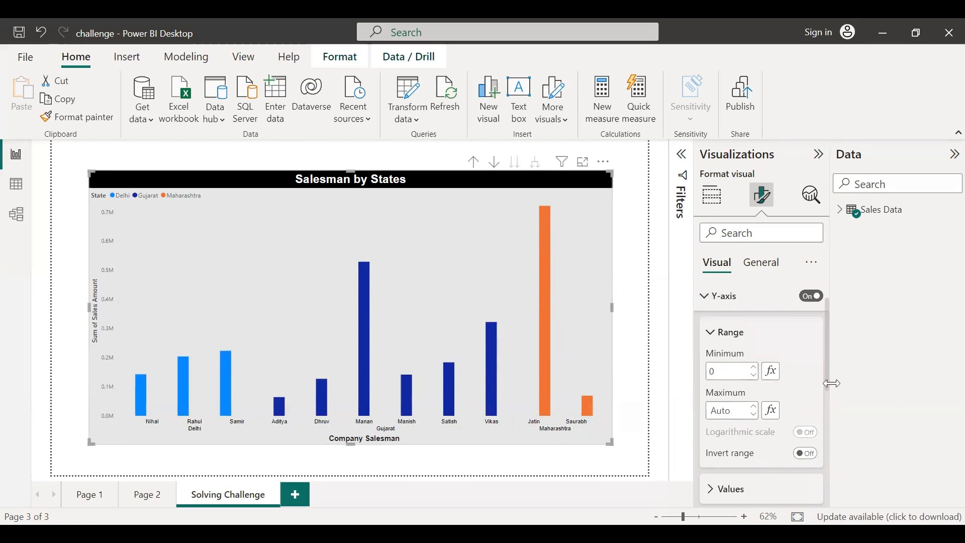
# Set the Y-axis value display units to Thousands
pyautogui.scroll(-3, 812, 388)
pyautogui.click(712, 360)
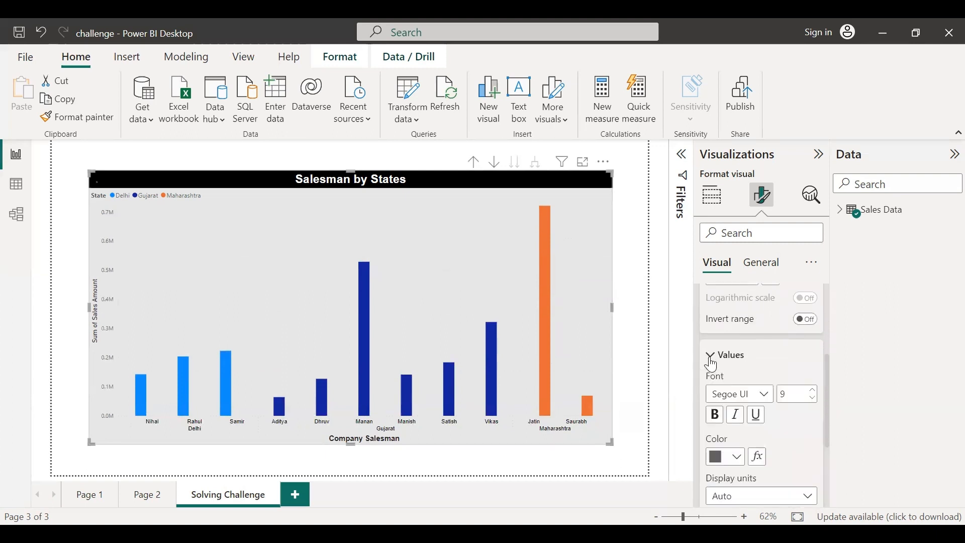
pyautogui.scroll(-2, 795, 373)
pyautogui.scroll(1, 795, 374)
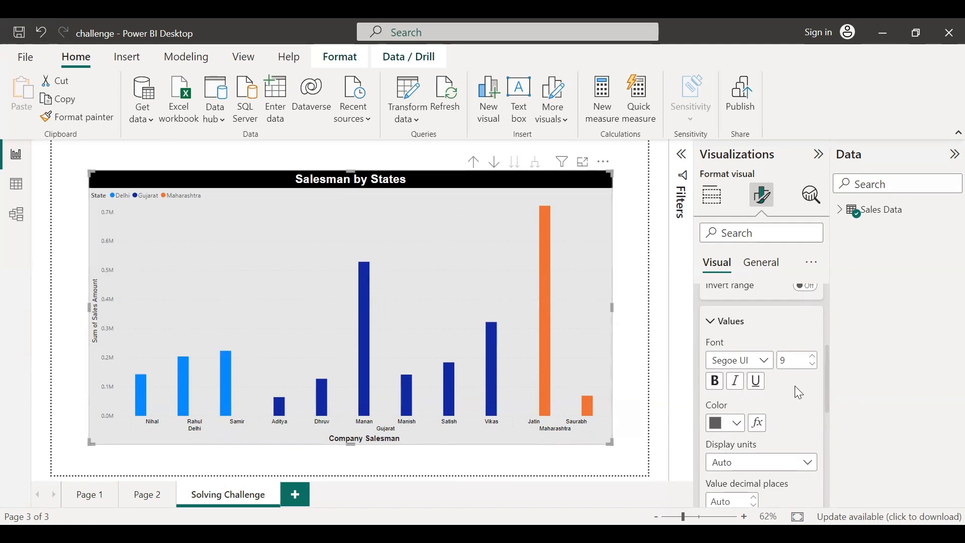
pyautogui.scroll(-1, 796, 392)
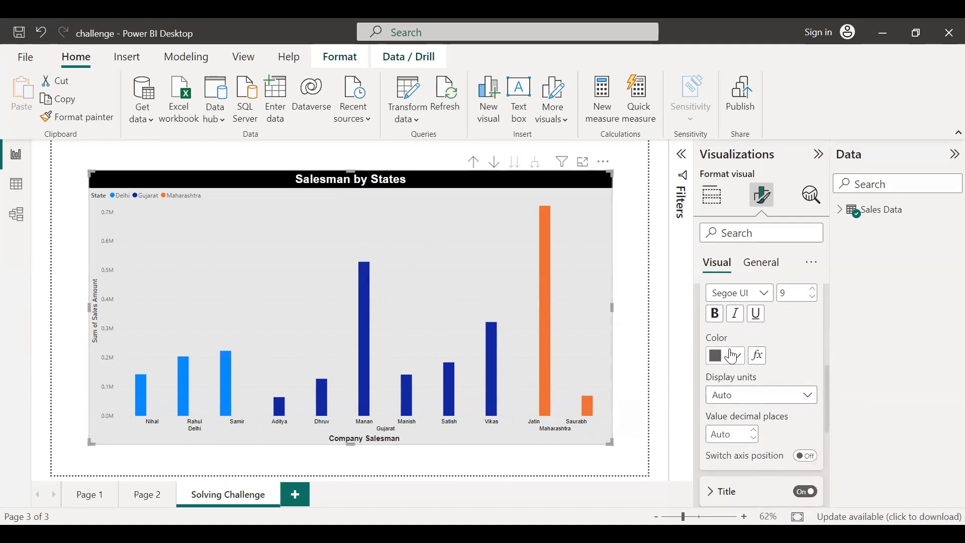
pyautogui.scroll(-1, 775, 393)
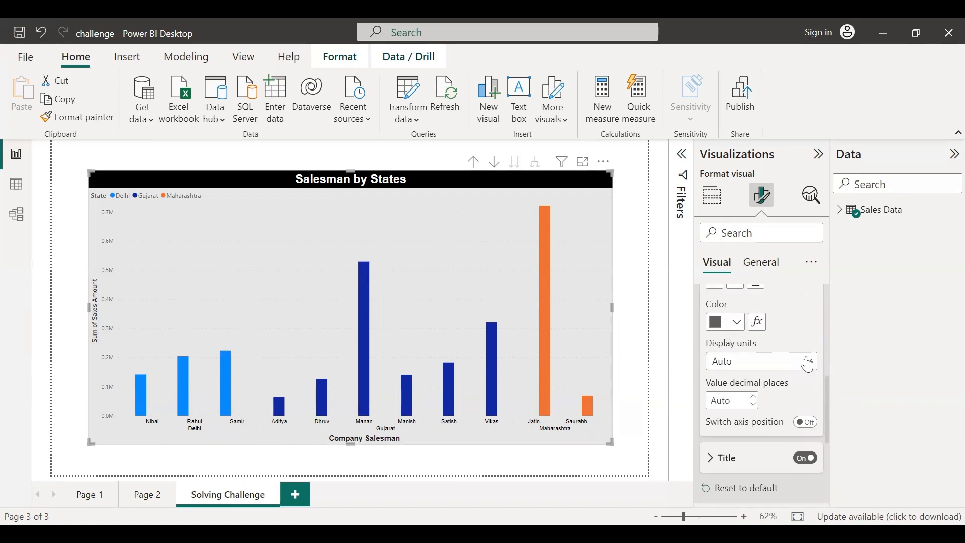
pyautogui.click(810, 363)
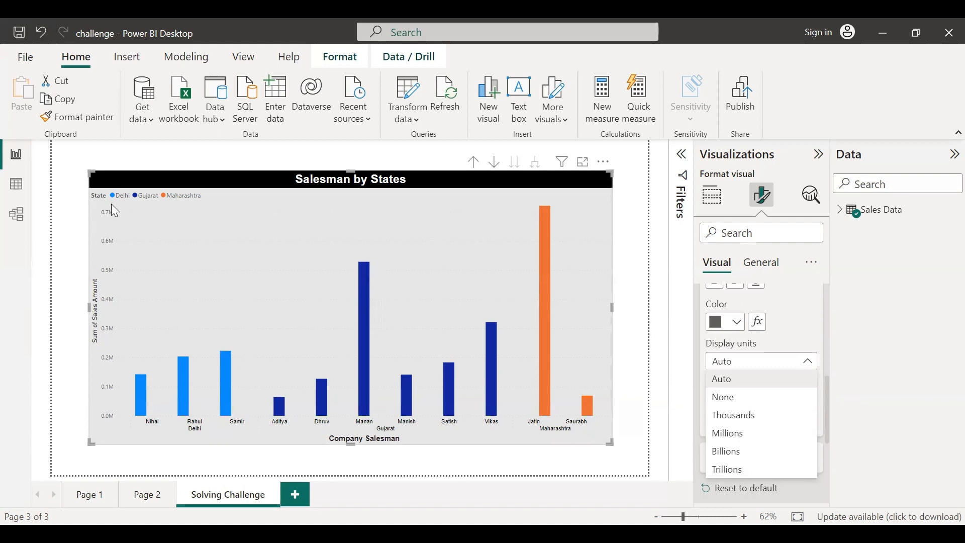
pyautogui.click(737, 418)
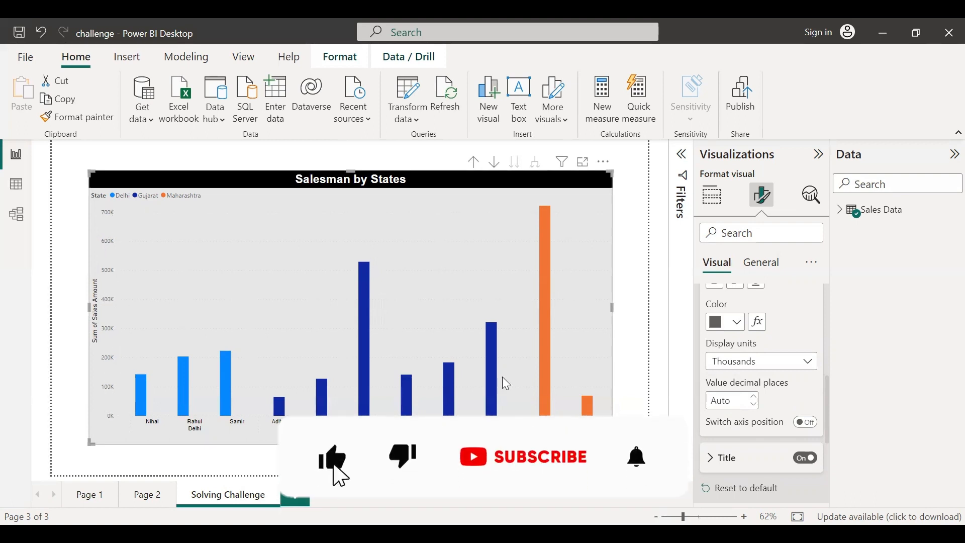
# Set the Y-axis value decimal places to 0
pyautogui.scroll(1, 92, 378)
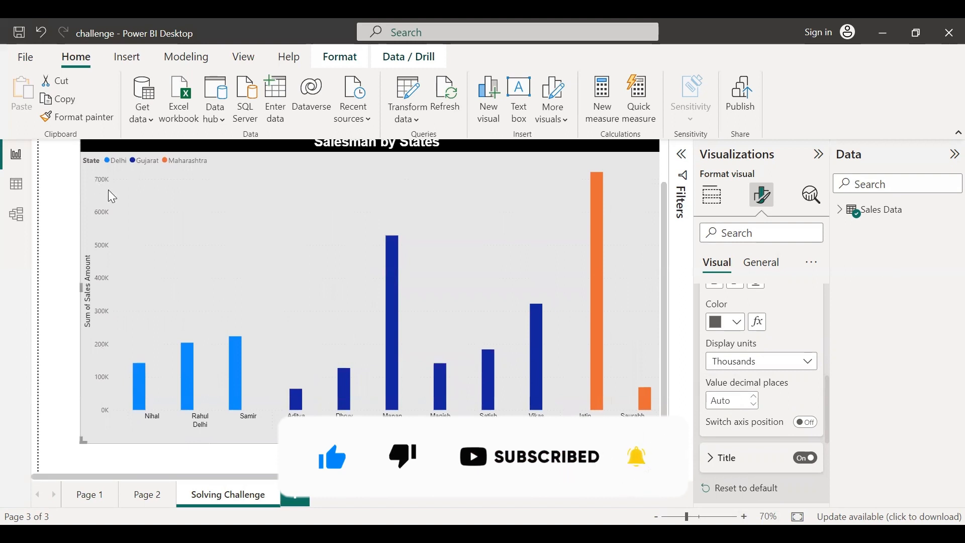
pyautogui.moveTo(562, 476); pyautogui.dragTo(591, 474)
pyautogui.scroll(1, 663, 291)
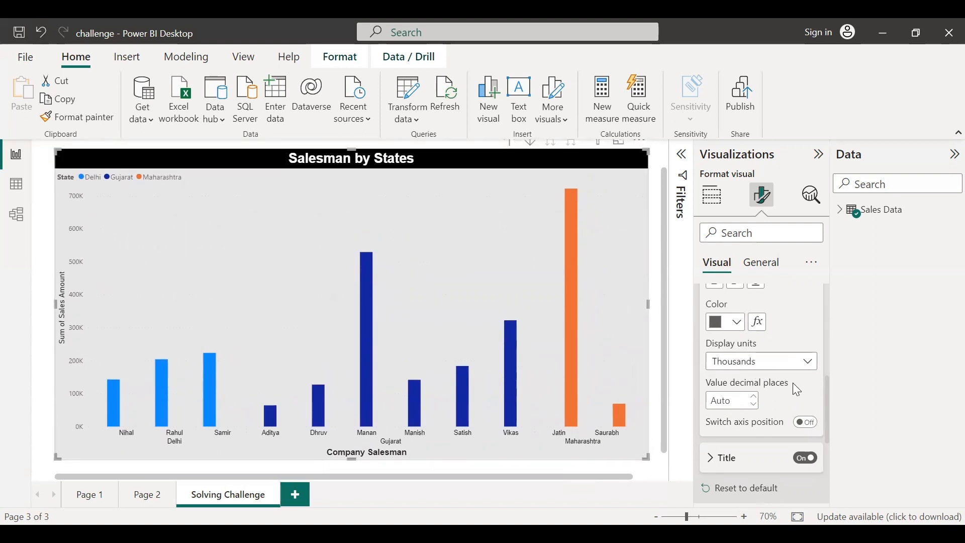
pyautogui.scroll(-1, 794, 384)
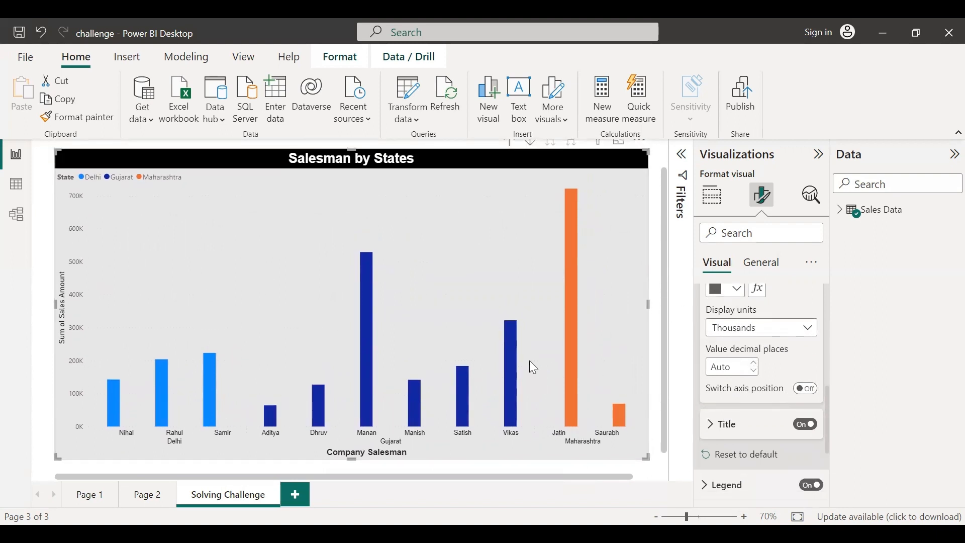
pyautogui.click(754, 363)
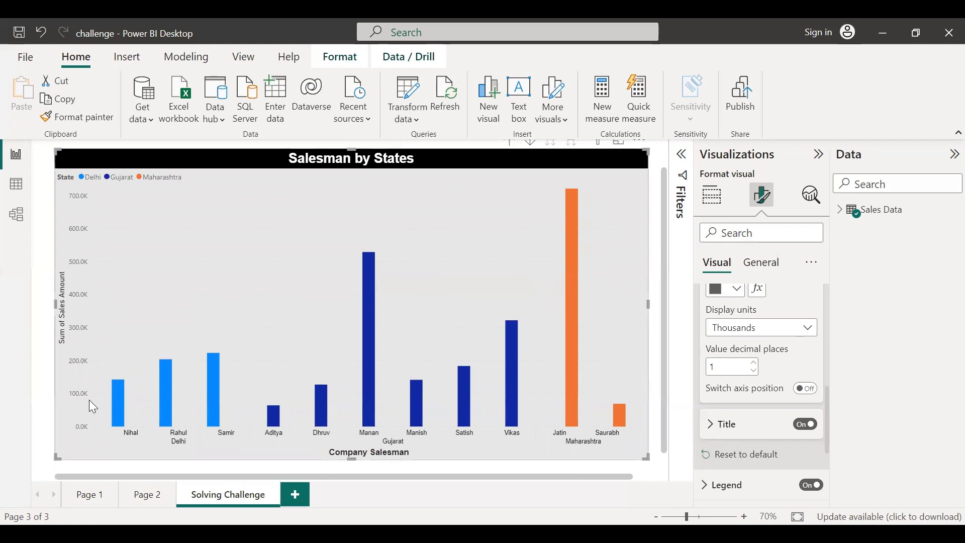
pyautogui.click(755, 371)
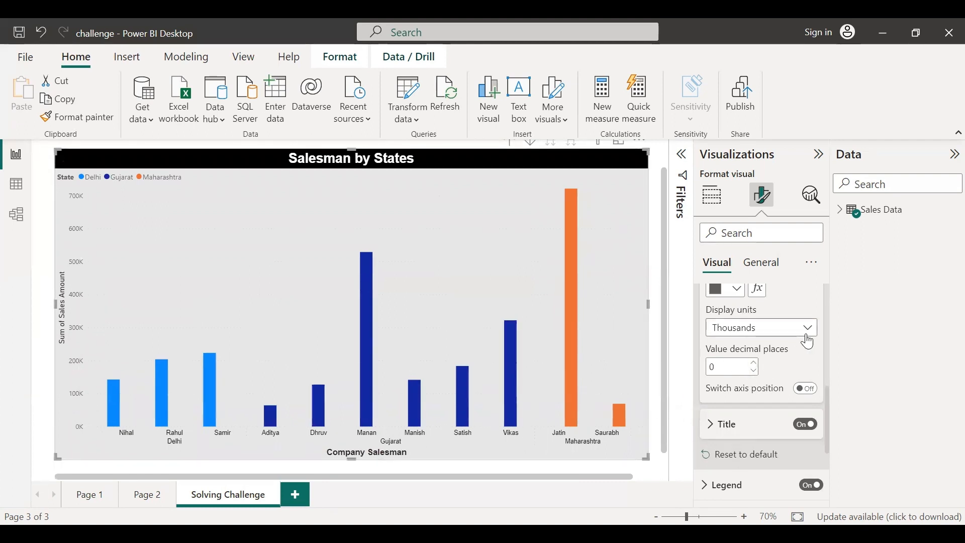
# Set the Y-axis title text to Total Sales
pyautogui.scroll(2, 785, 364)
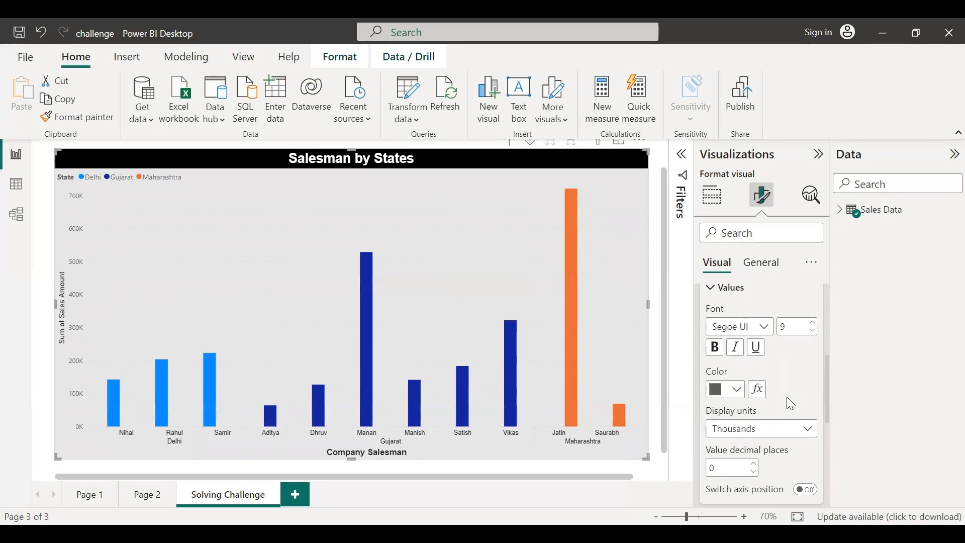
pyautogui.click(716, 294)
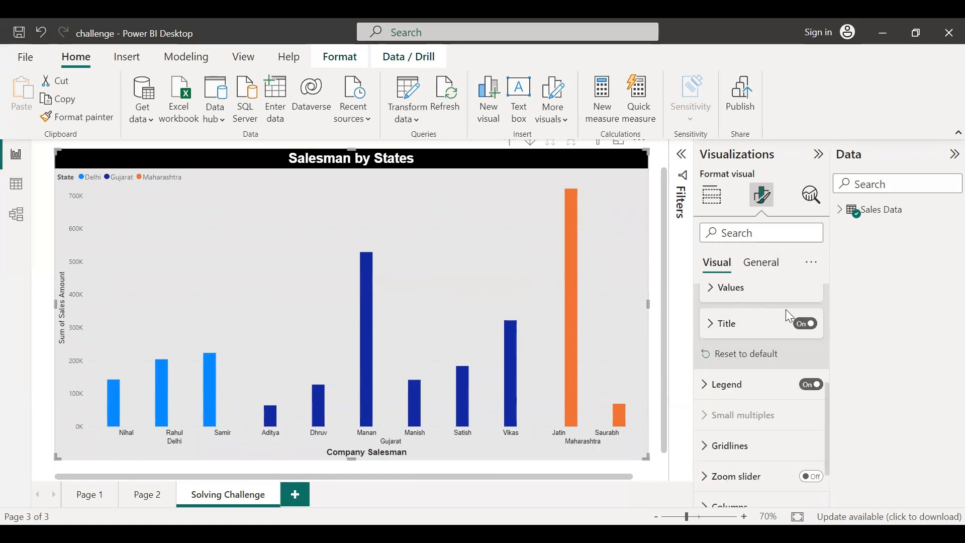
pyautogui.click(713, 324)
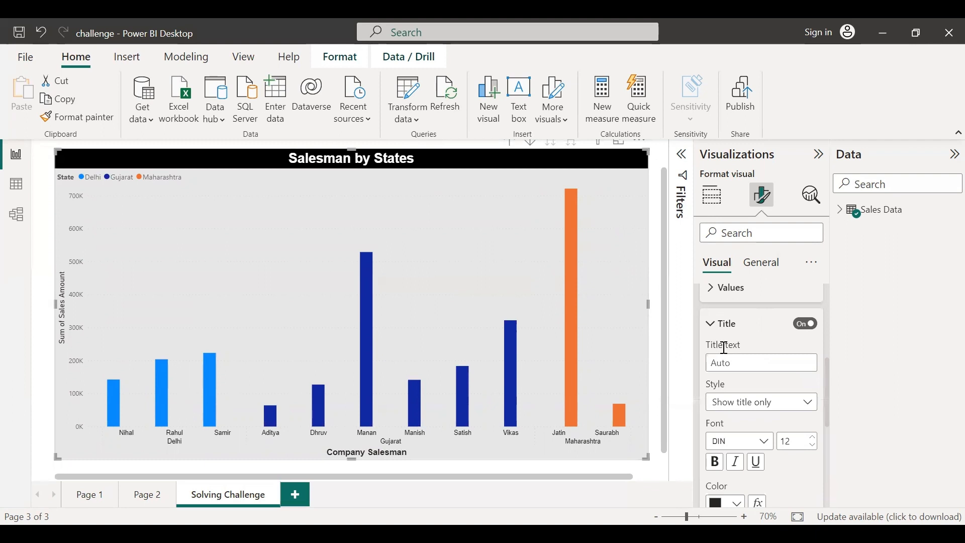
pyautogui.click(740, 363)
pyautogui.write('Sales')
pyautogui.hotkey('ctrl', 'a')
pyautogui.write('Tota')
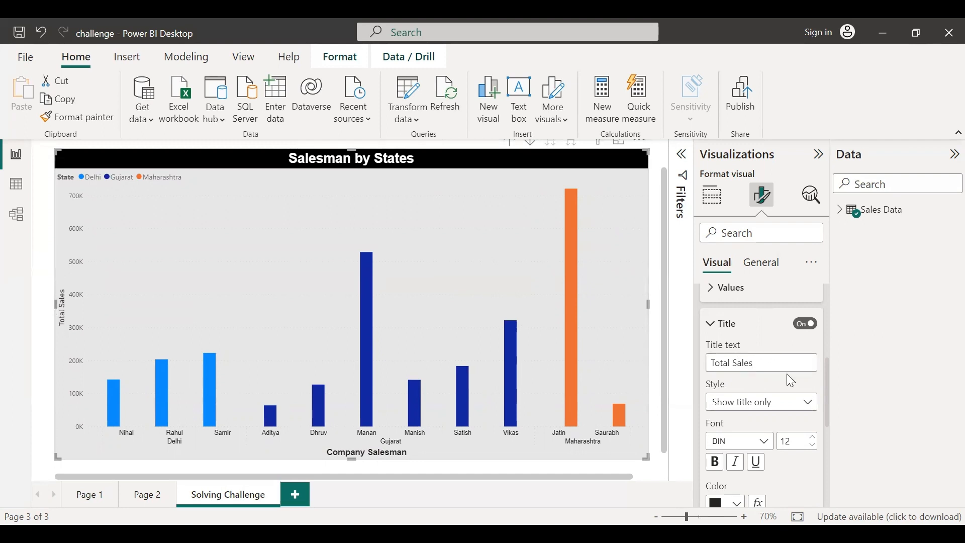
# Set the legend position to Center left
pyautogui.scroll(-1, 792, 381)
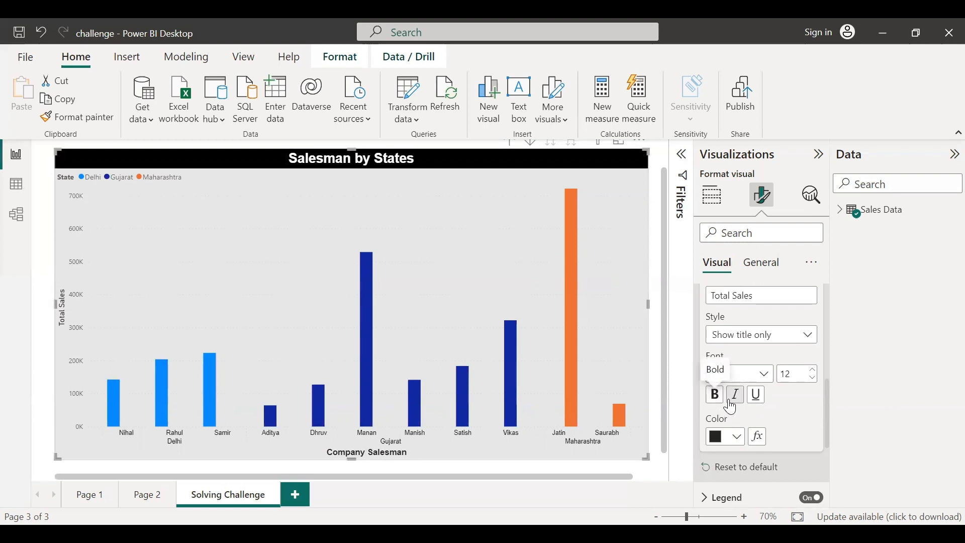
pyautogui.scroll(-2, 797, 419)
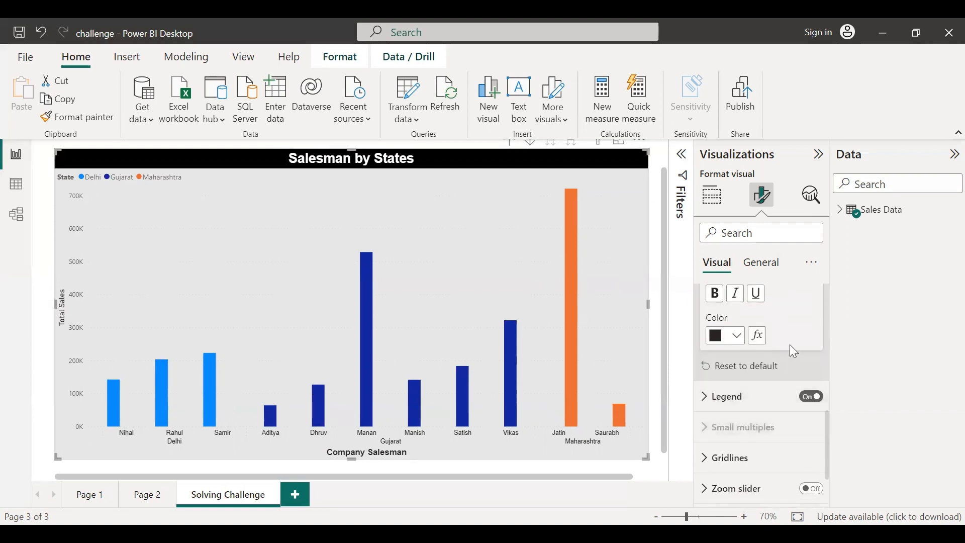
pyautogui.scroll(3, 790, 343)
pyautogui.click(710, 324)
pyautogui.scroll(5, 731, 344)
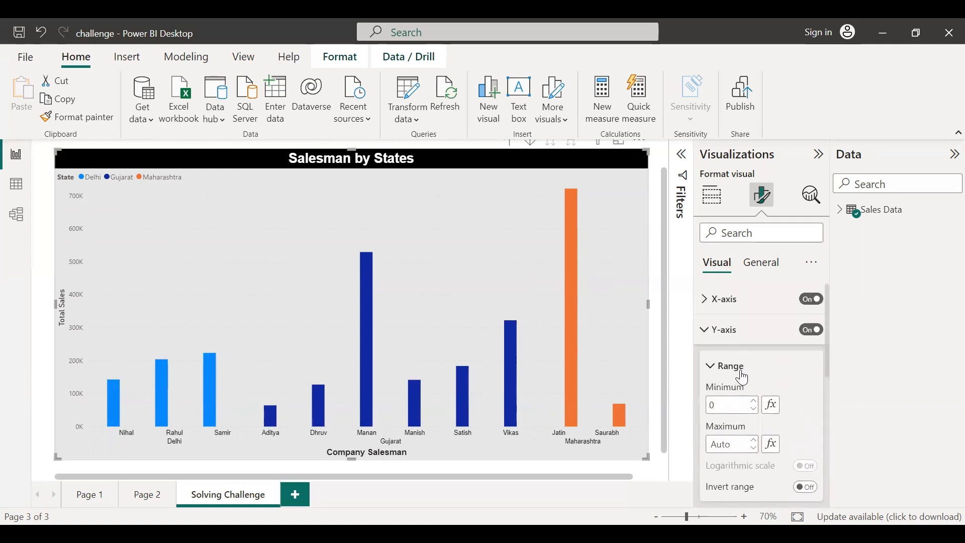
pyautogui.click(713, 374)
pyautogui.click(706, 330)
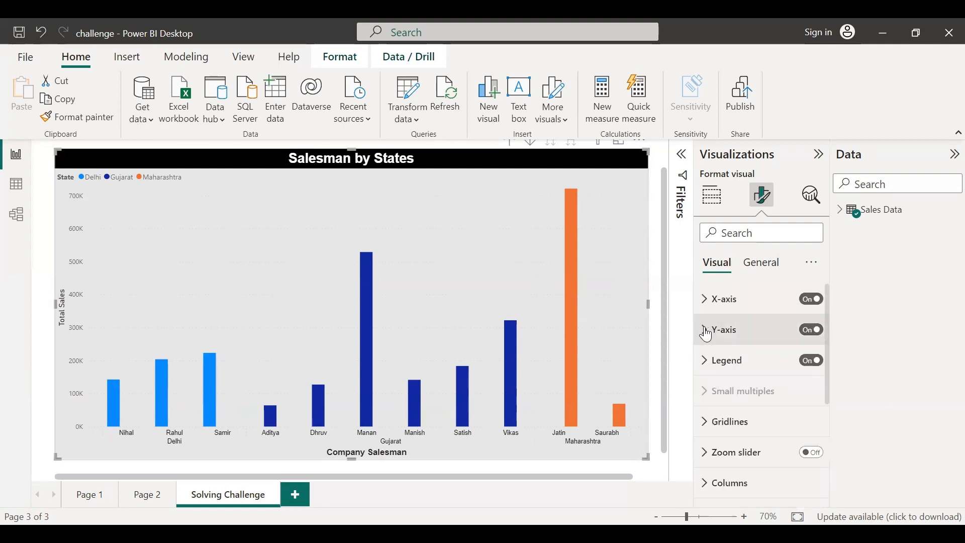
pyautogui.click(710, 371)
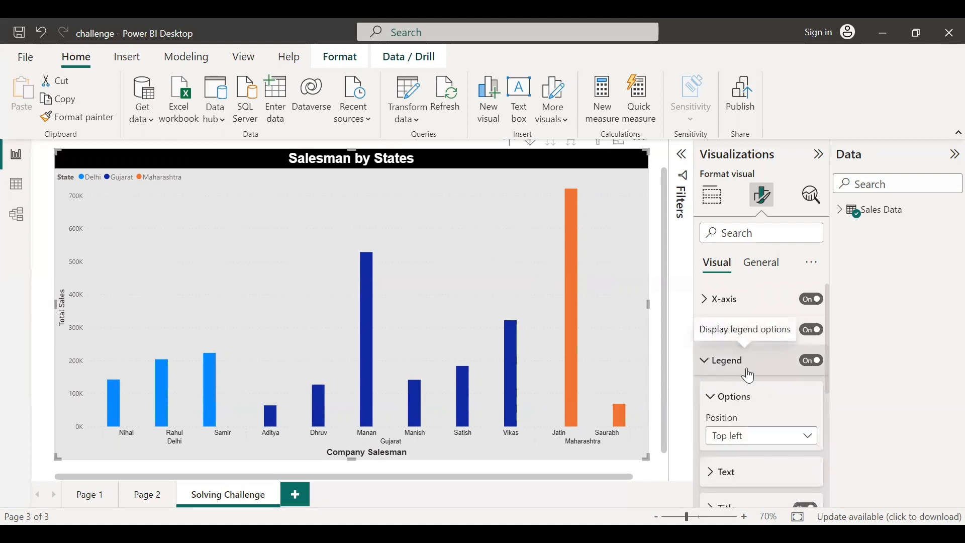
pyautogui.scroll(-2, 799, 402)
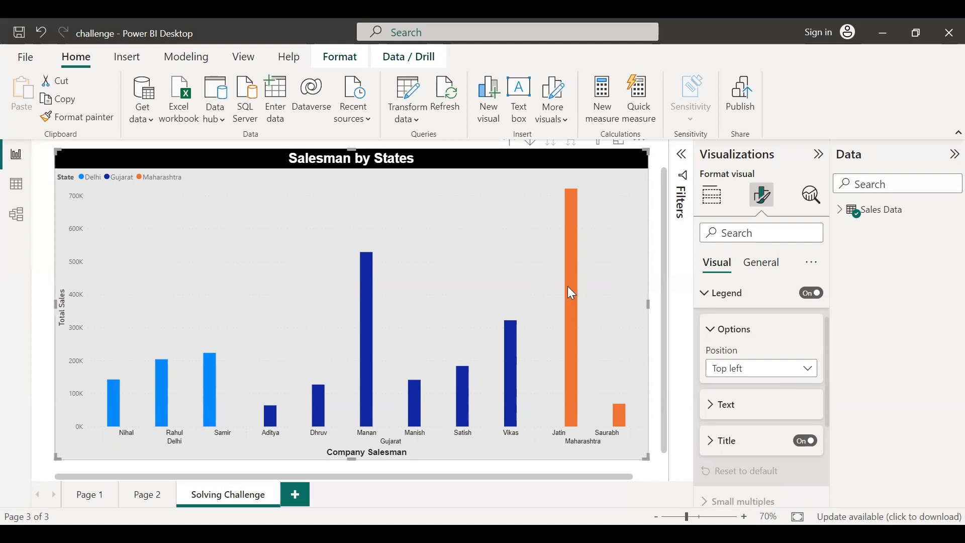
pyautogui.click(783, 368)
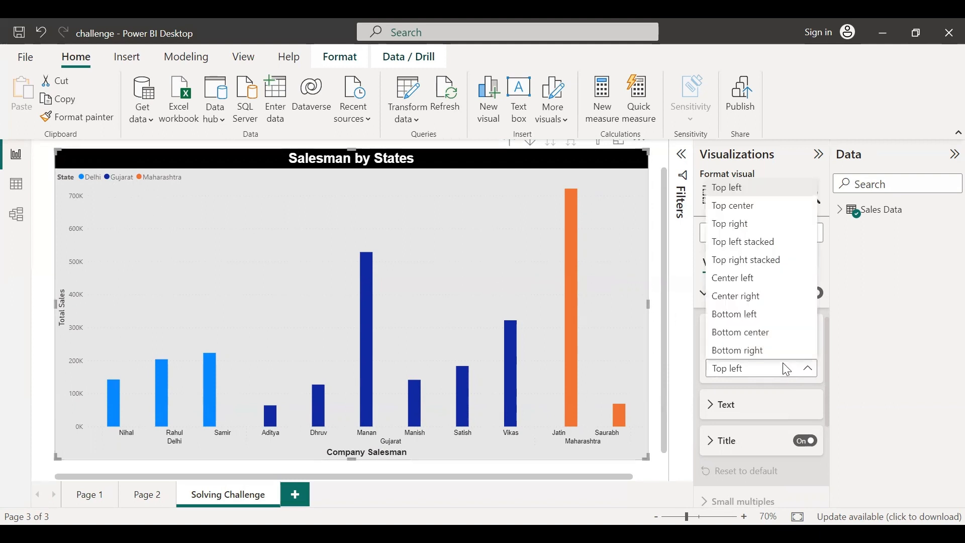
pyautogui.click(754, 279)
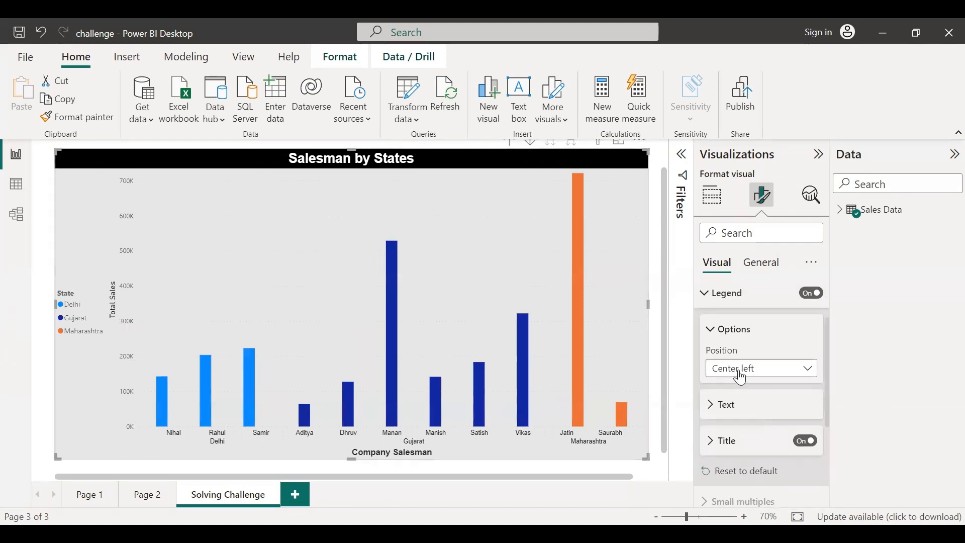
# Set the legend position to Top left
pyautogui.click(774, 368)
pyautogui.click(768, 338)
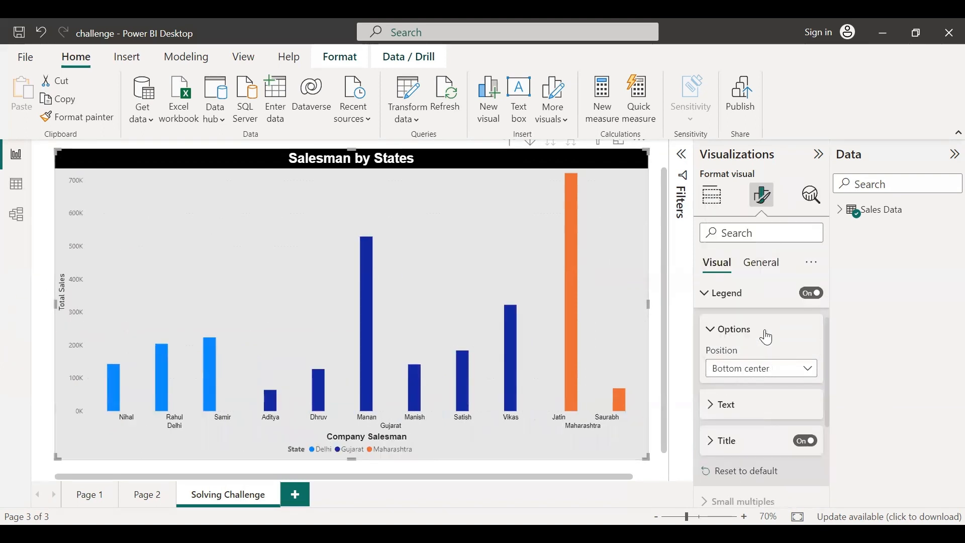
pyautogui.click(797, 374)
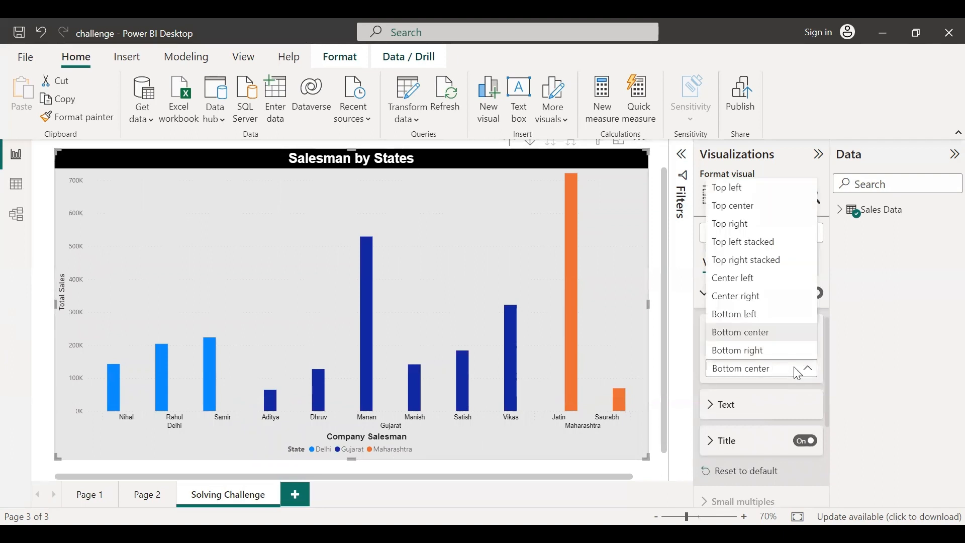
pyautogui.click(780, 351)
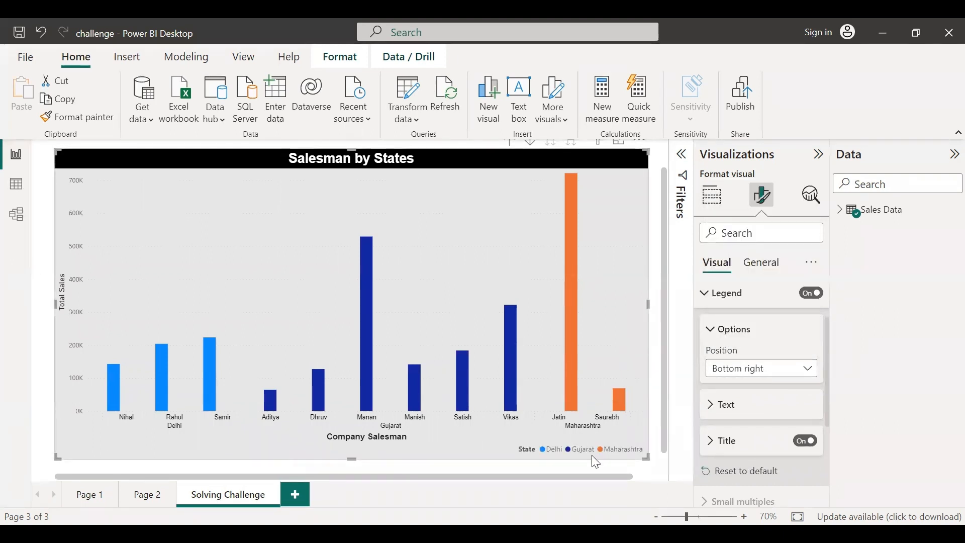
pyautogui.click(795, 370)
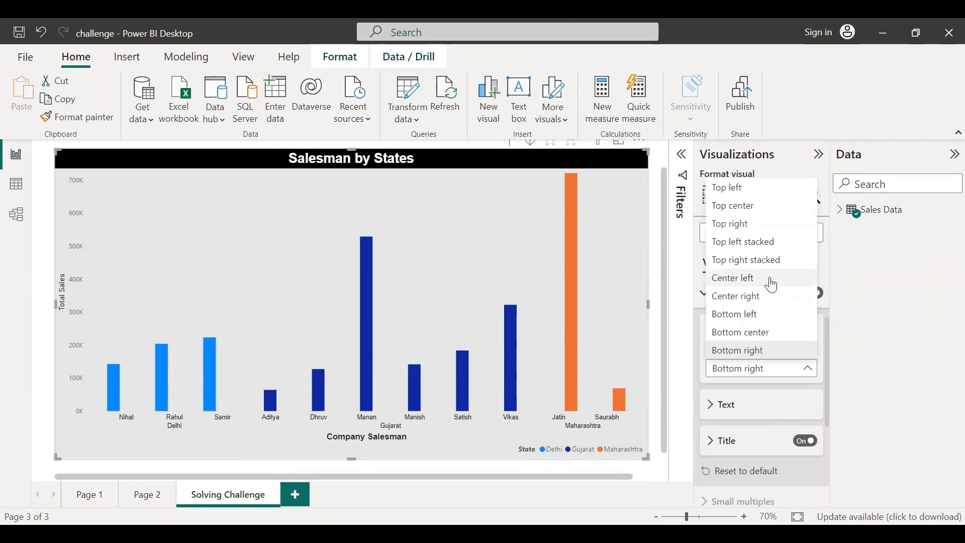
pyautogui.click(757, 196)
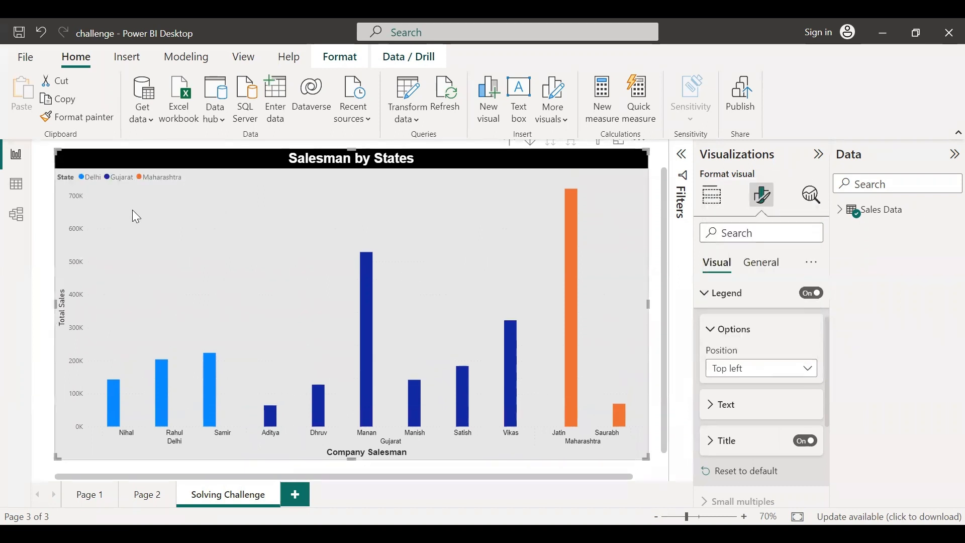
# Set the legend text font to Arial
pyautogui.click(712, 405)
pyautogui.scroll(-2, 719, 400)
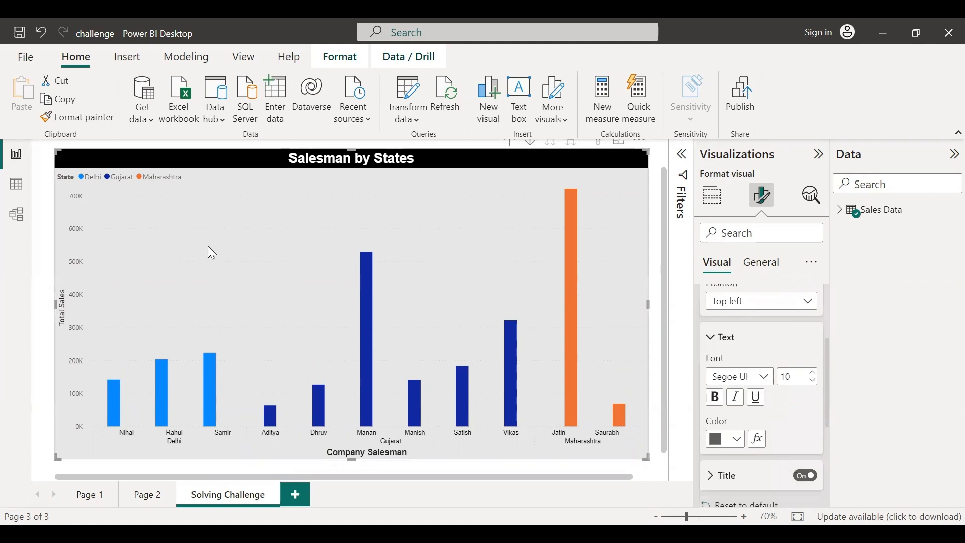
pyautogui.click(759, 376)
pyautogui.scroll(5, 763, 226)
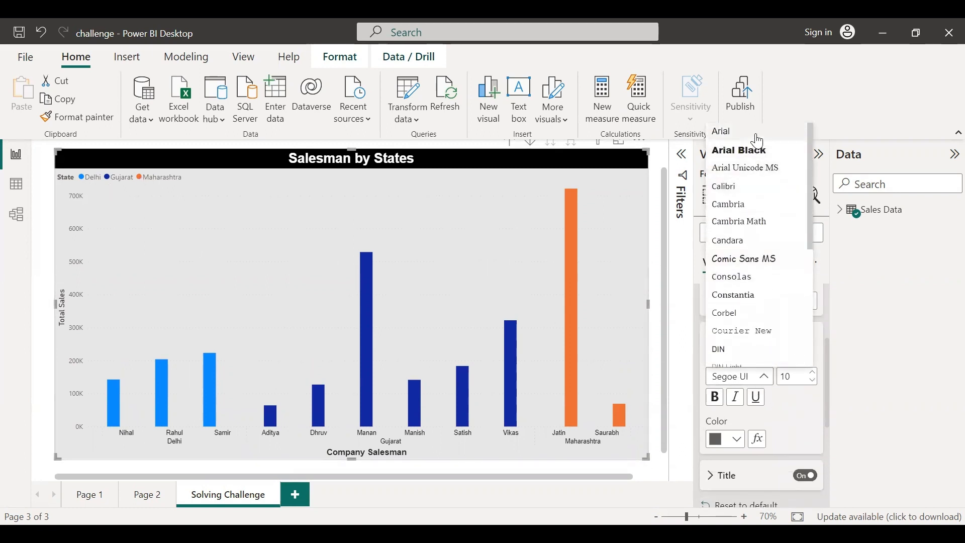
pyautogui.click(753, 135)
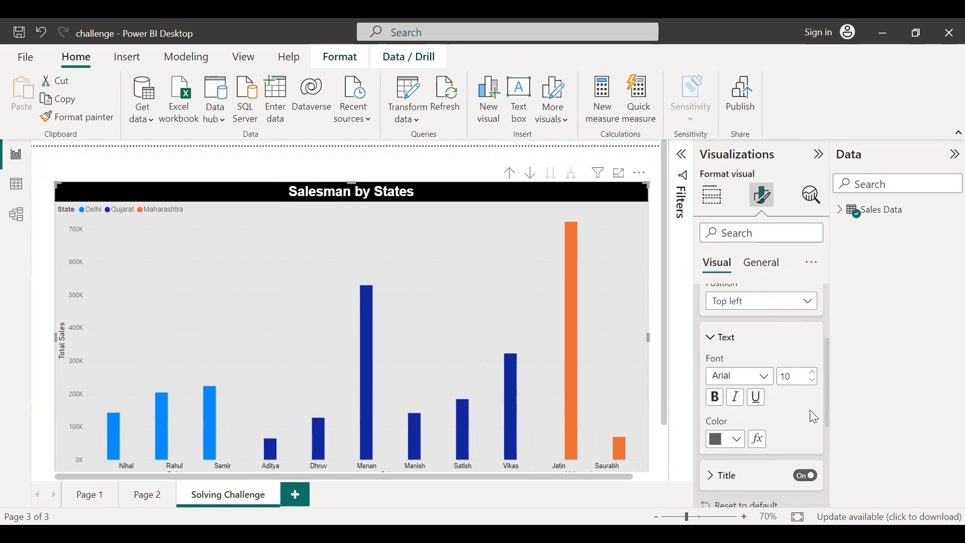
# Change the legend title text to States
pyautogui.scroll(-1, 812, 411)
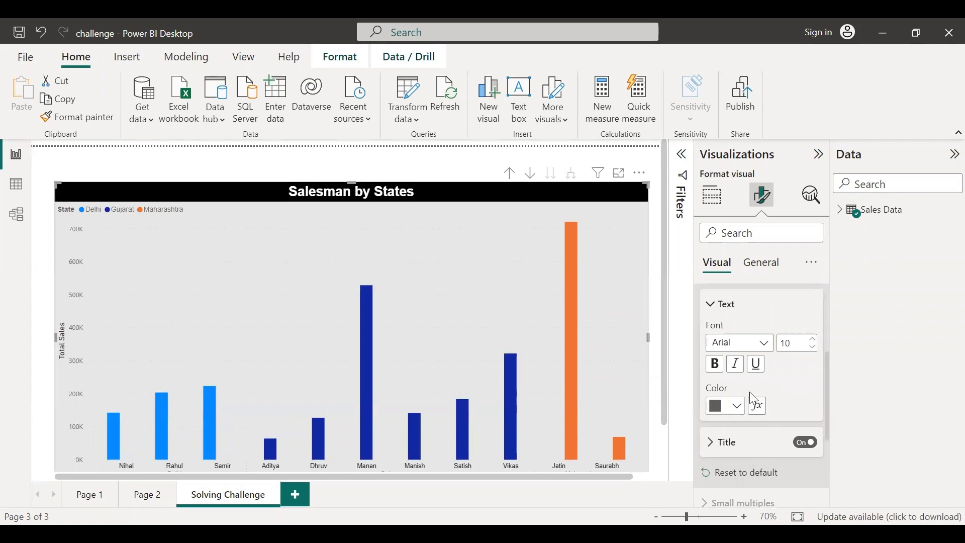
pyautogui.scroll(-2, 807, 396)
pyautogui.scroll(-2, 807, 404)
pyautogui.click(711, 313)
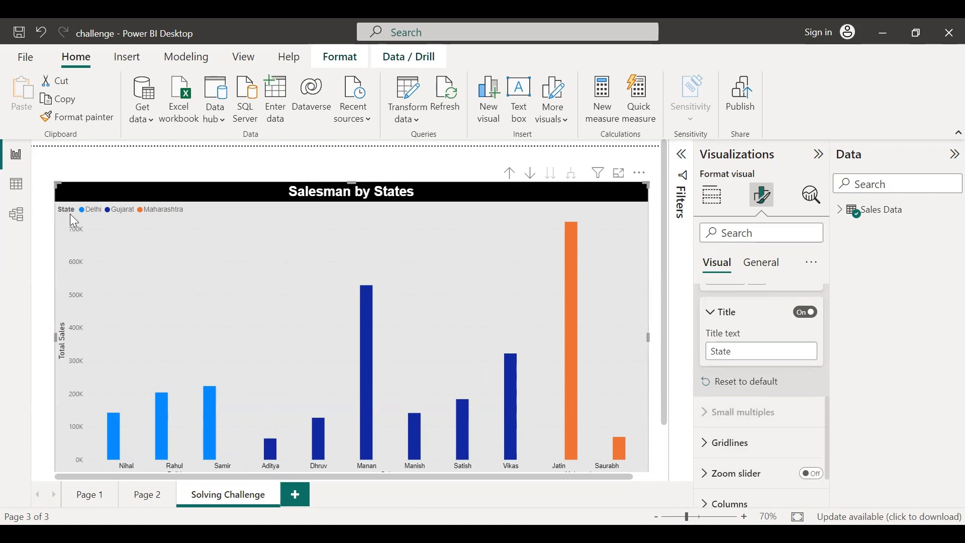
pyautogui.click(741, 350)
pyautogui.moveTo(742, 350); pyautogui.dragTo(702, 353)
pyautogui.write('States')
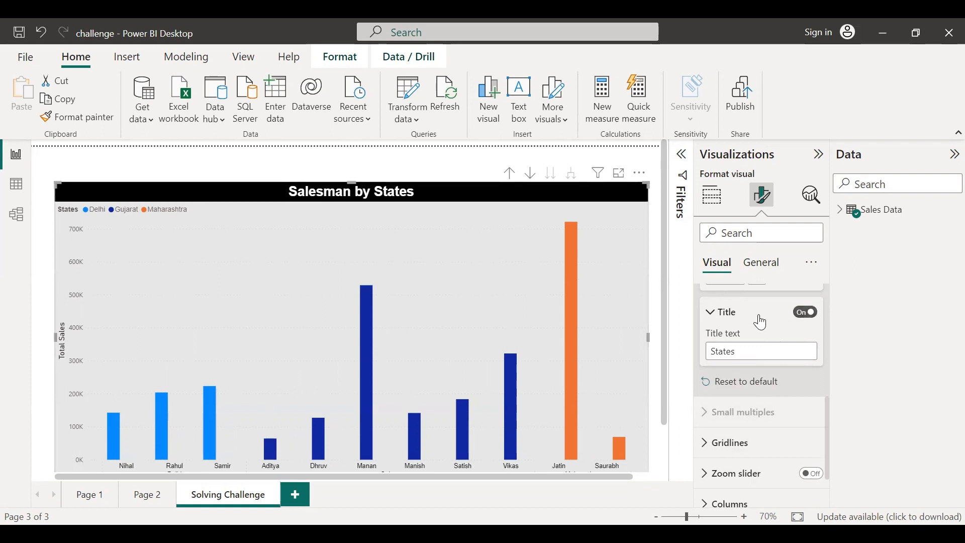
# Set the horizontal gridline style to Solid
pyautogui.scroll(-1, 761, 319)
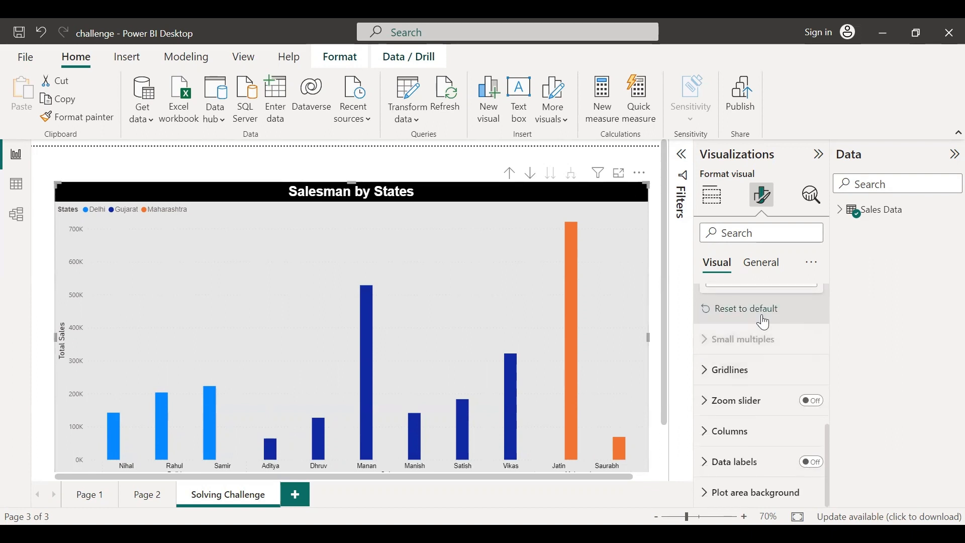
pyautogui.scroll(2, 762, 316)
pyautogui.scroll(5, 762, 315)
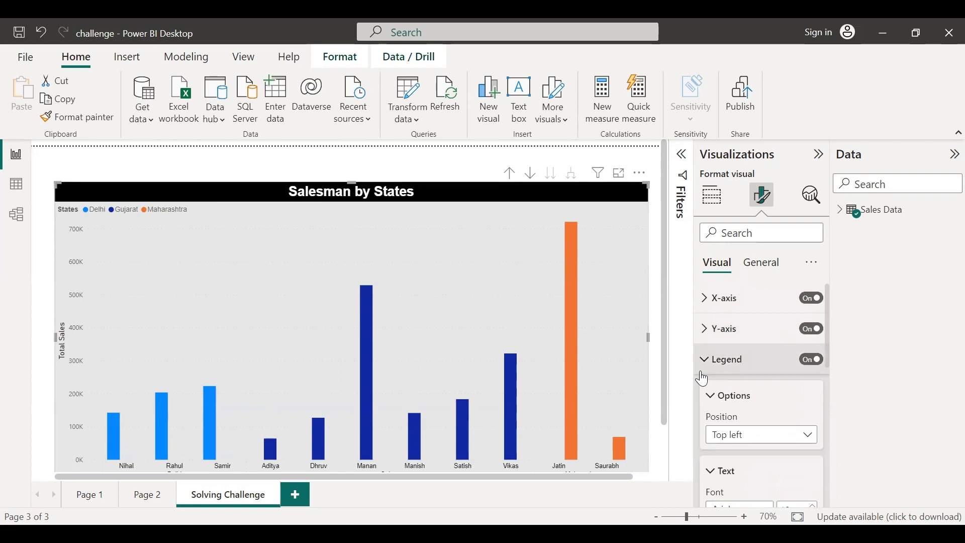
pyautogui.click(706, 371)
pyautogui.scroll(-1, 729, 354)
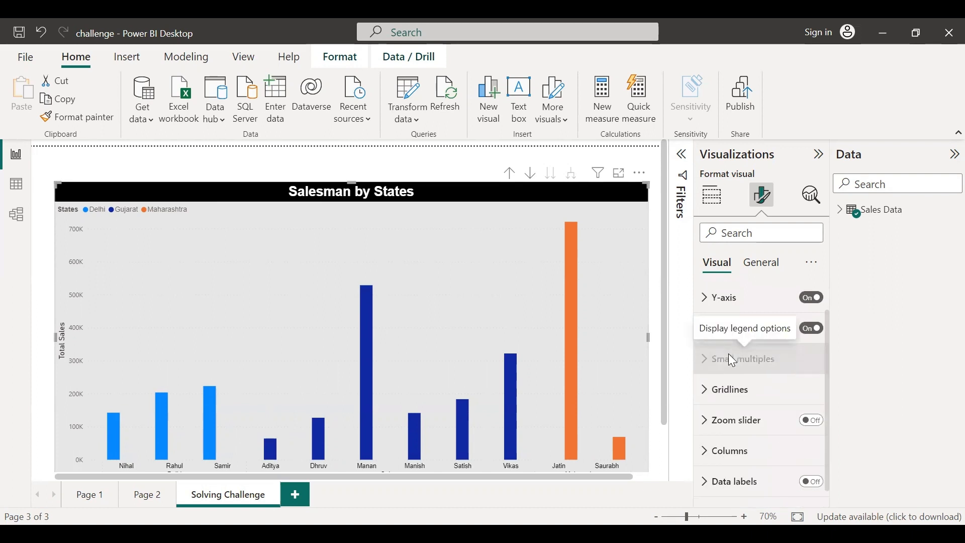
pyautogui.scroll(-1, 768, 372)
pyautogui.click(704, 373)
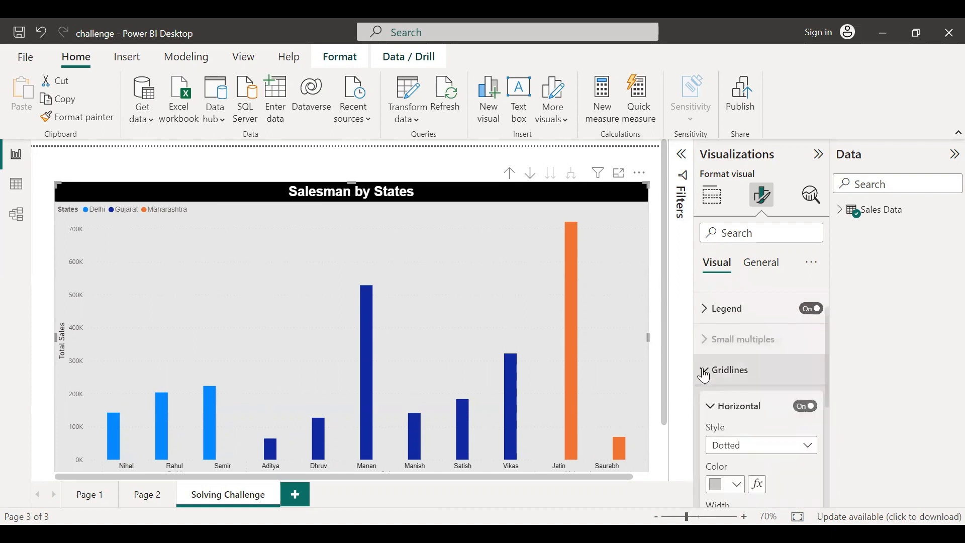
pyautogui.scroll(-1, 760, 393)
pyautogui.moveTo(663, 292); pyautogui.dragTo(663, 318)
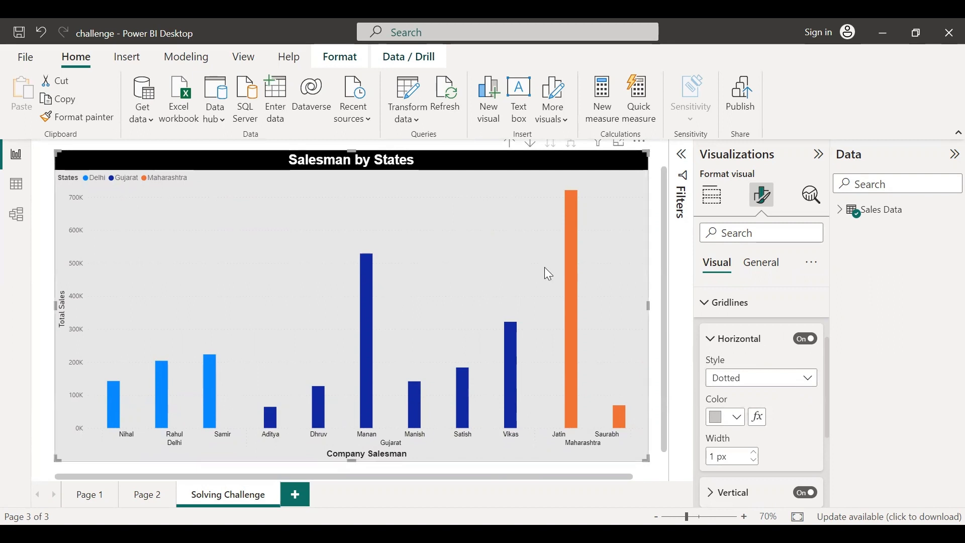
pyautogui.click(788, 382)
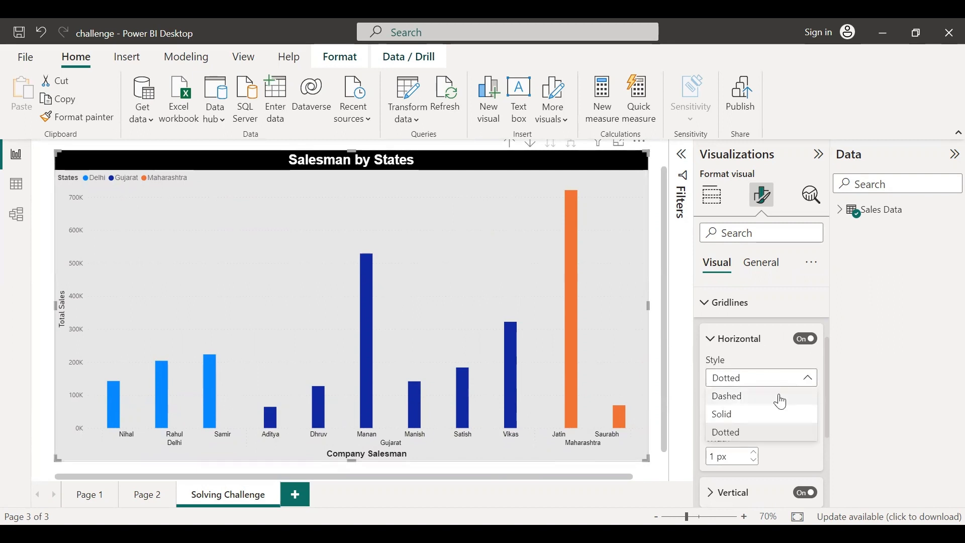
pyautogui.click(765, 413)
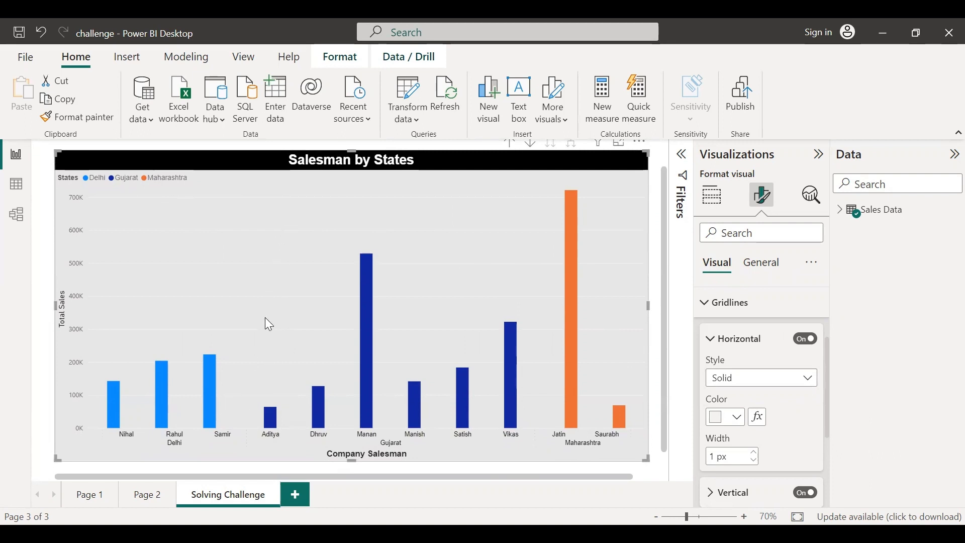
# Set the horizontal gridline color to White
pyautogui.click(731, 418)
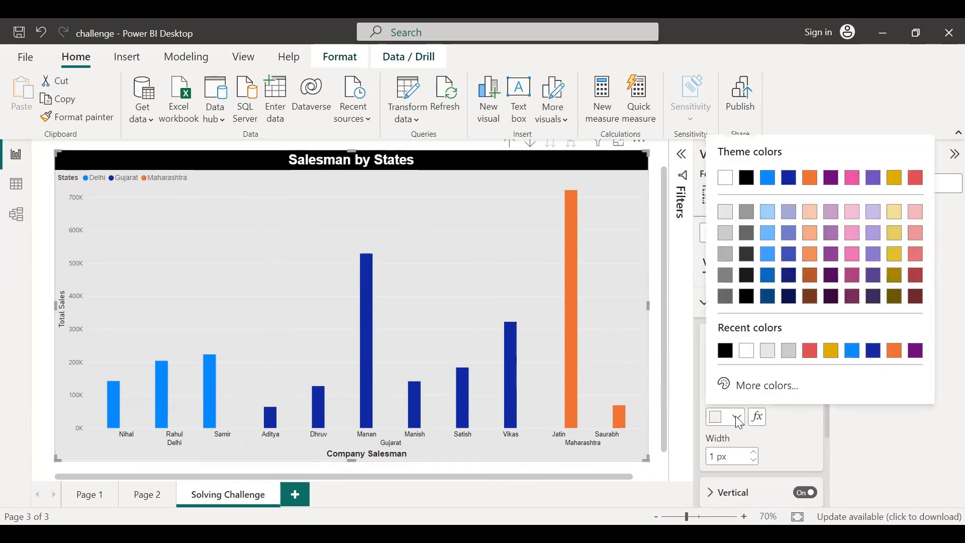
pyautogui.click(747, 178)
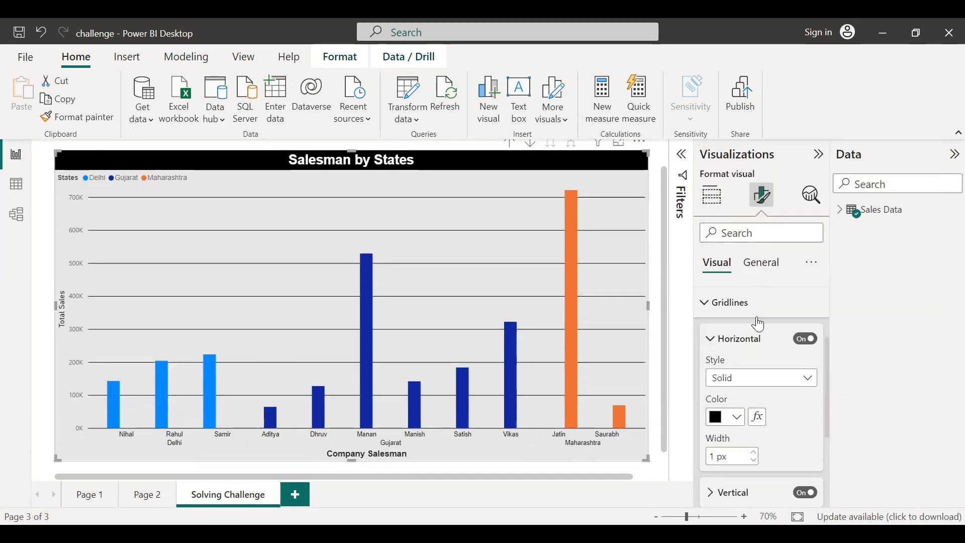
pyautogui.click(735, 418)
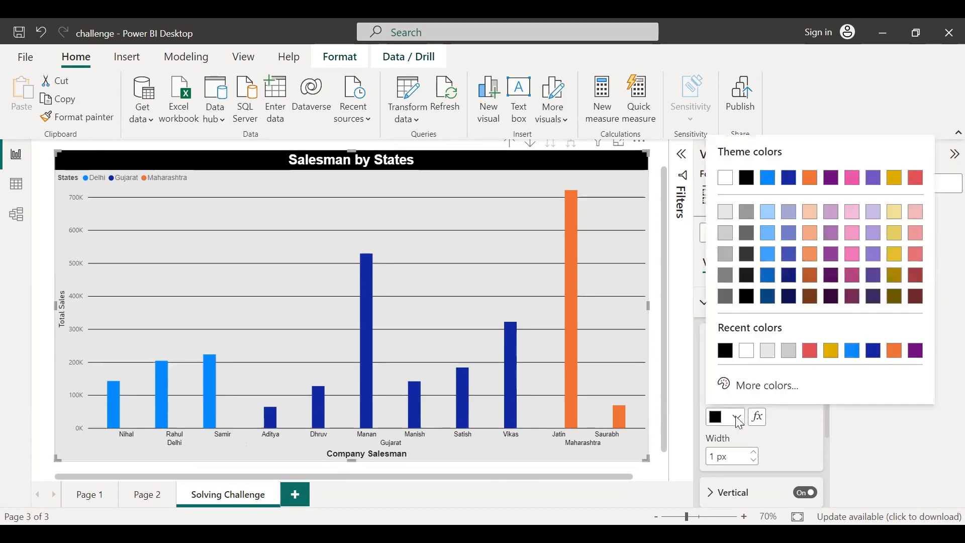
pyautogui.click(728, 179)
pyautogui.scroll(-2, 778, 440)
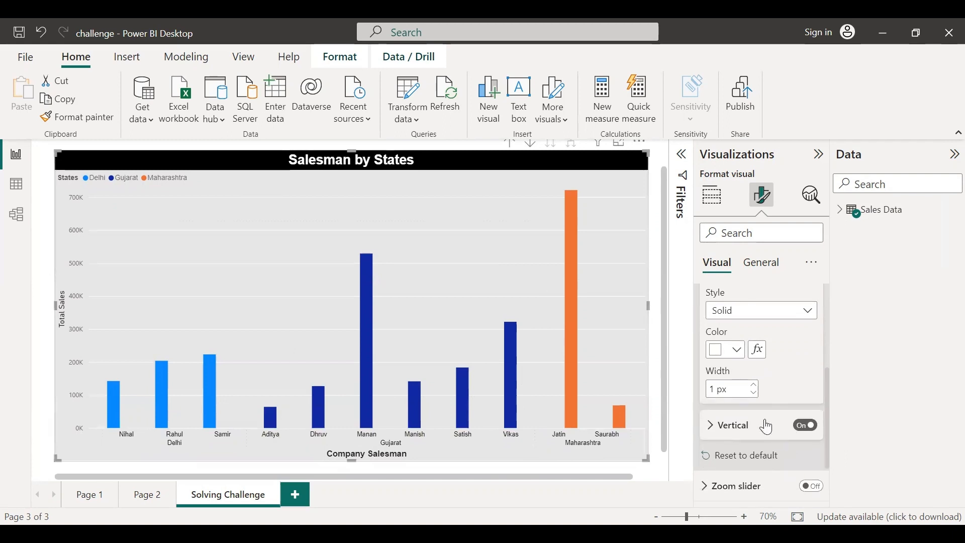
pyautogui.click(754, 387)
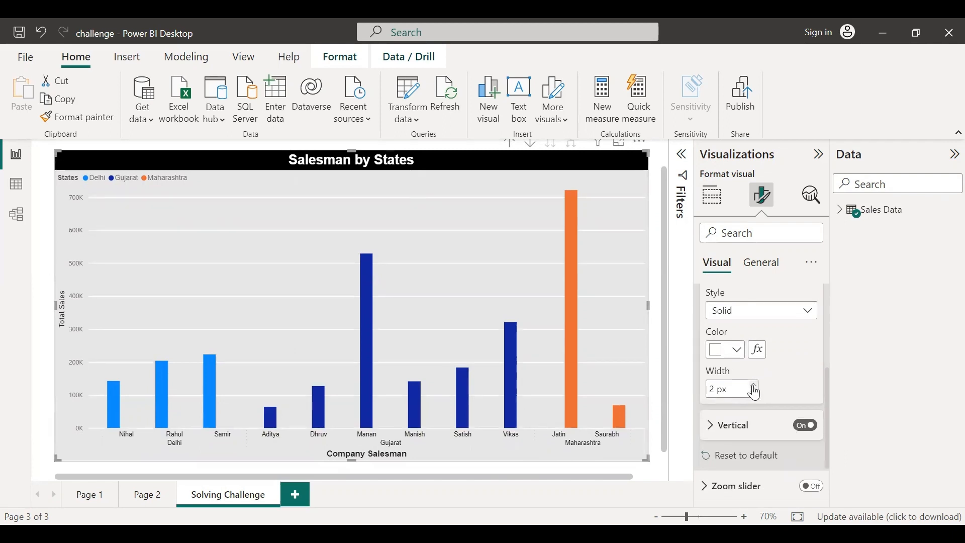
pyautogui.click(755, 395)
# Set the vertical gridline style to Solid and its color to White
pyautogui.scroll(-2, 789, 352)
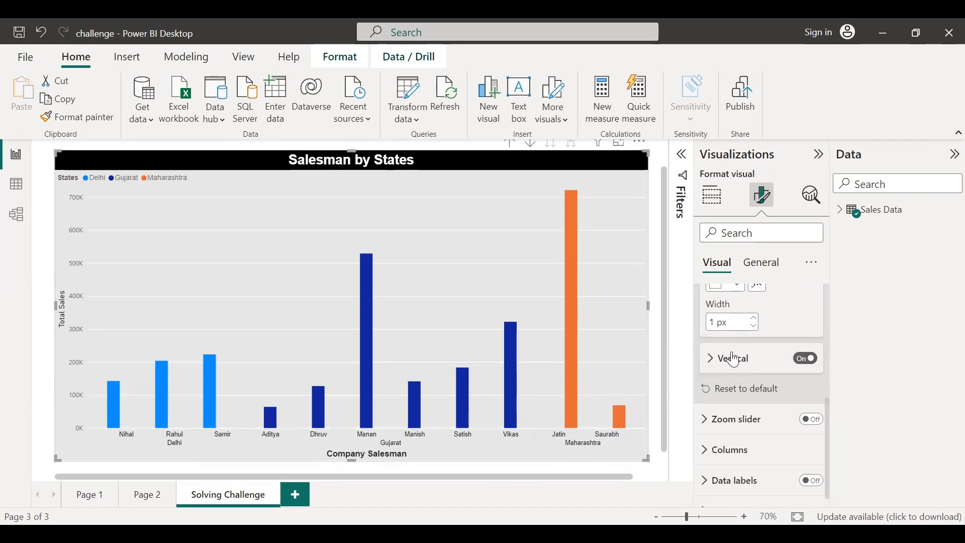
pyautogui.click(716, 367)
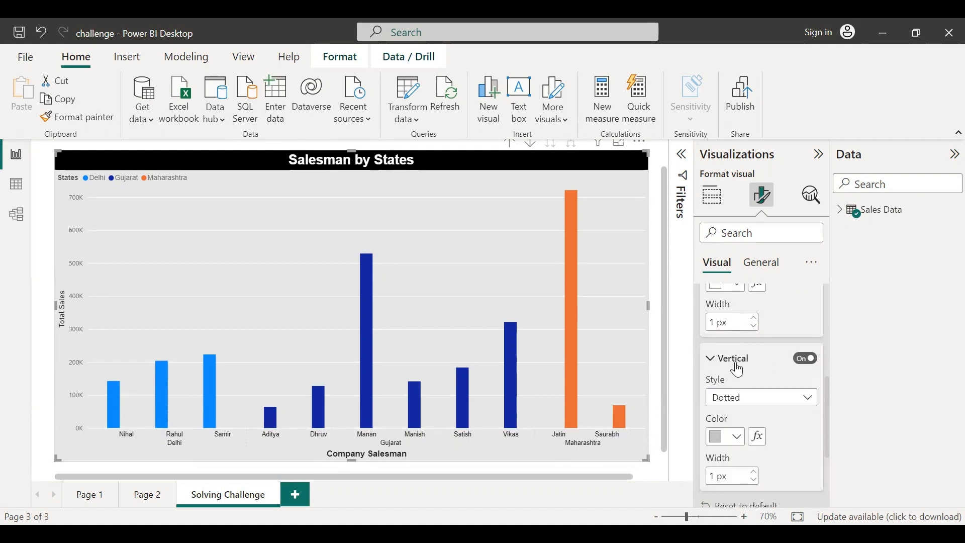
pyautogui.scroll(-1, 739, 371)
pyautogui.scroll(-1, 738, 371)
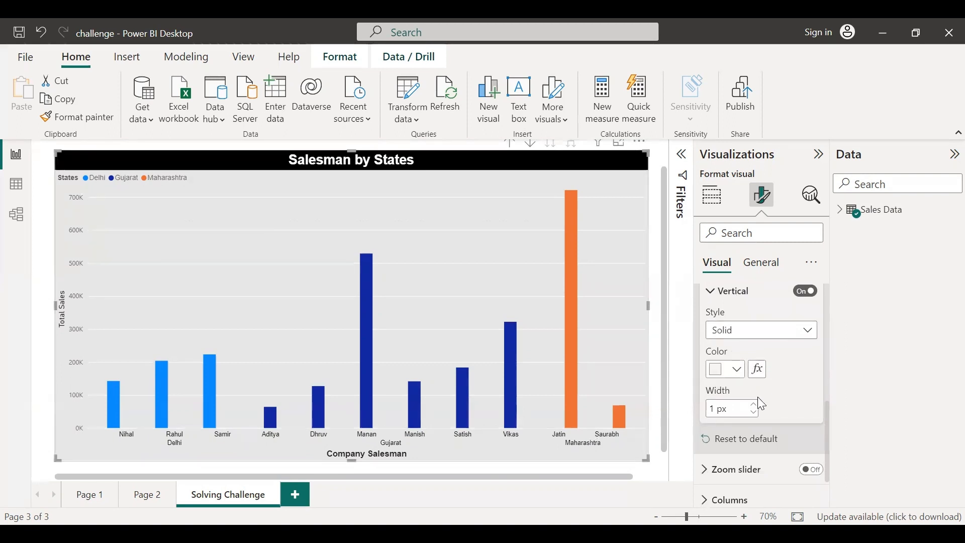
pyautogui.scroll(5, 759, 403)
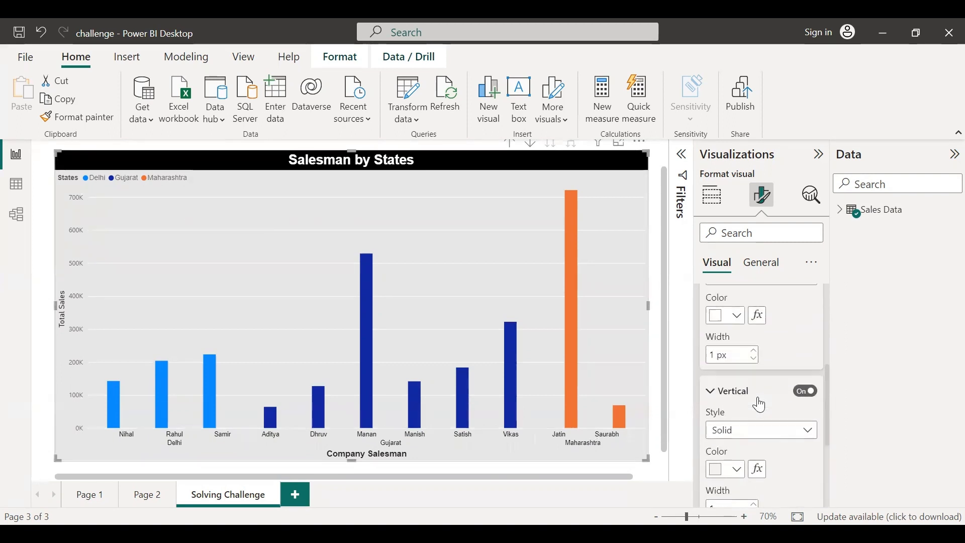
# Try the Y-axis zoom slider on the chart and switch the zoom slider off again
pyautogui.click(704, 372)
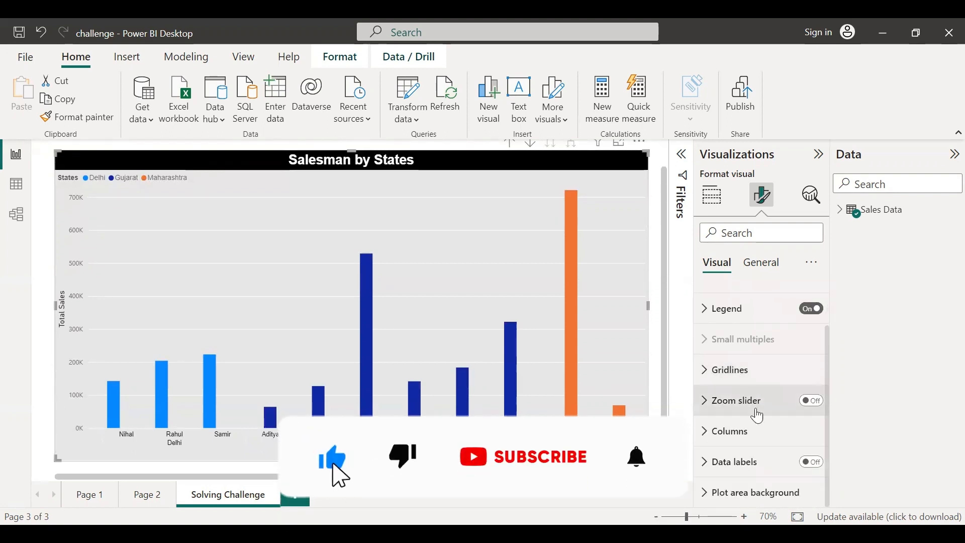
pyautogui.click(706, 402)
pyautogui.click(812, 334)
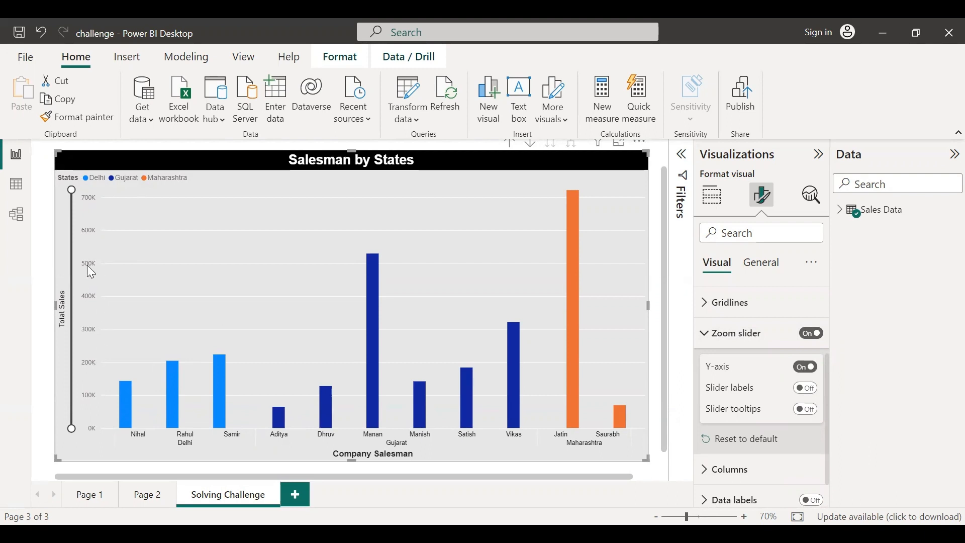
pyautogui.moveTo(71, 190); pyautogui.dragTo(71, 232)
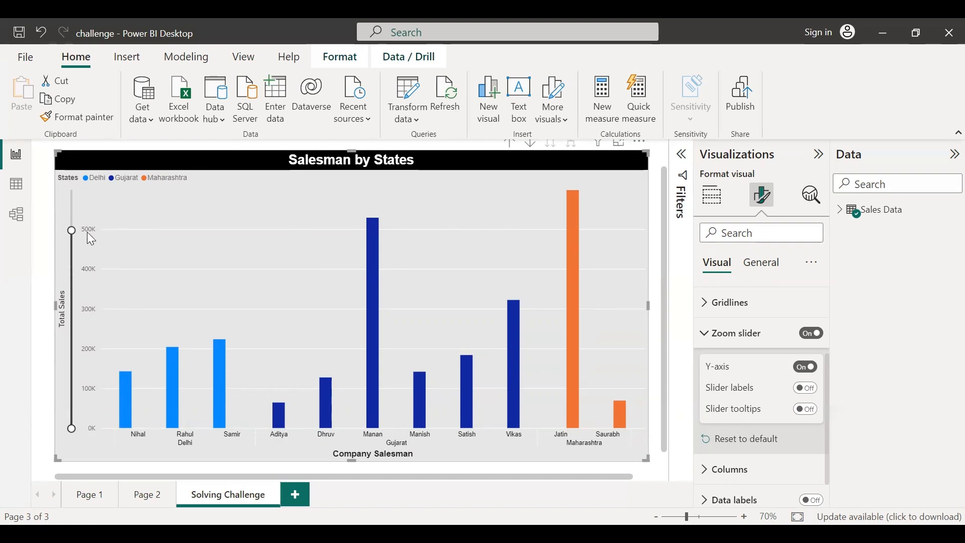
pyautogui.moveTo(88, 232)
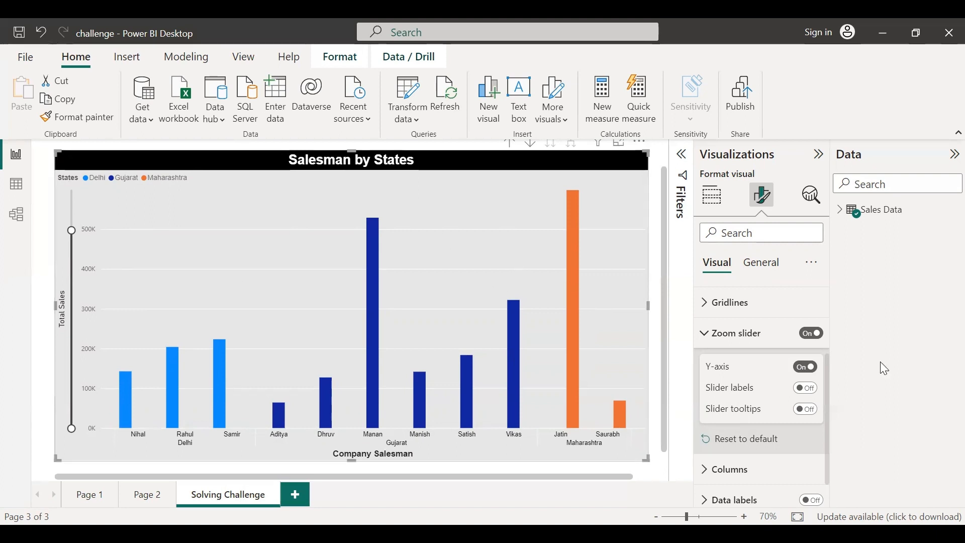
pyautogui.moveTo(71, 230); pyautogui.dragTo(75, 187)
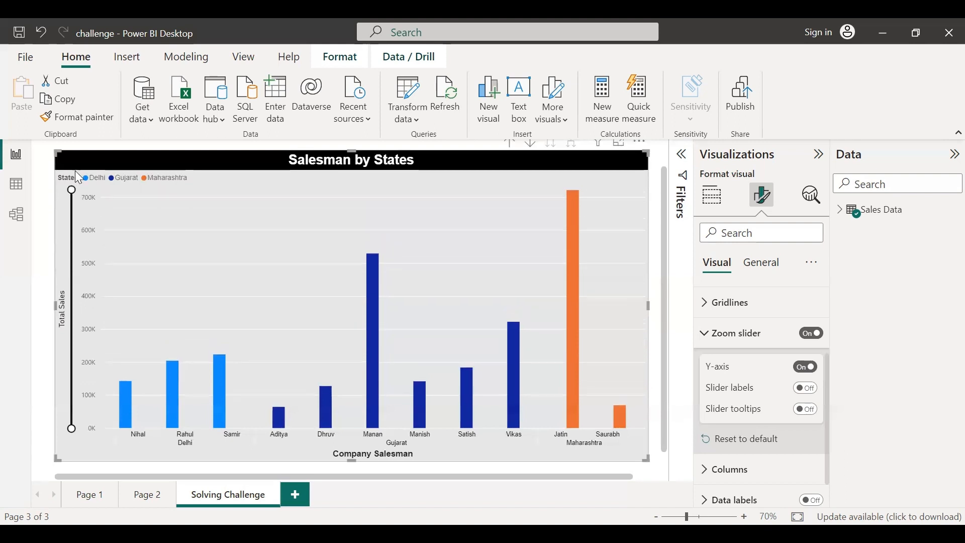
pyautogui.click(811, 335)
pyautogui.click(709, 341)
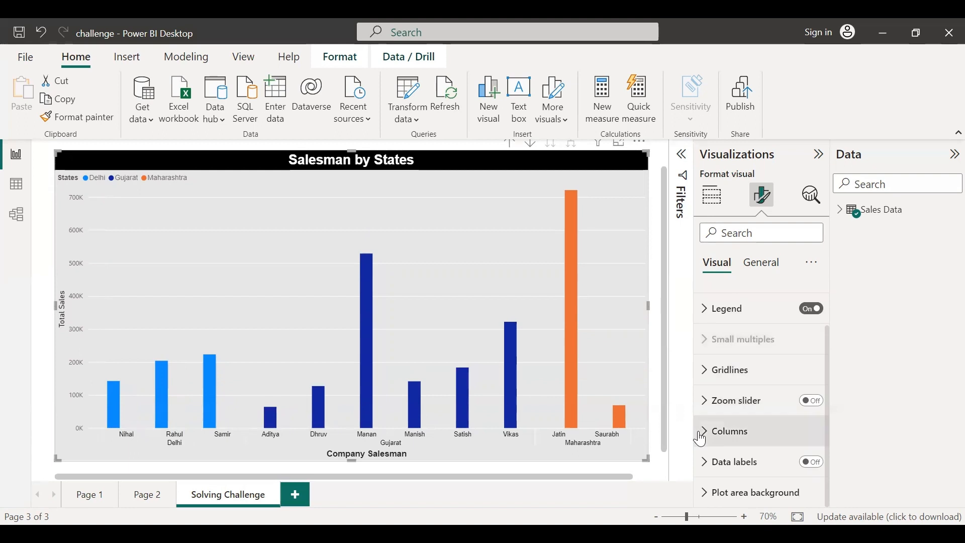
# Expand the column settings and set the Delhi column color to gold
pyautogui.click(700, 434)
pyautogui.scroll(-2, 783, 400)
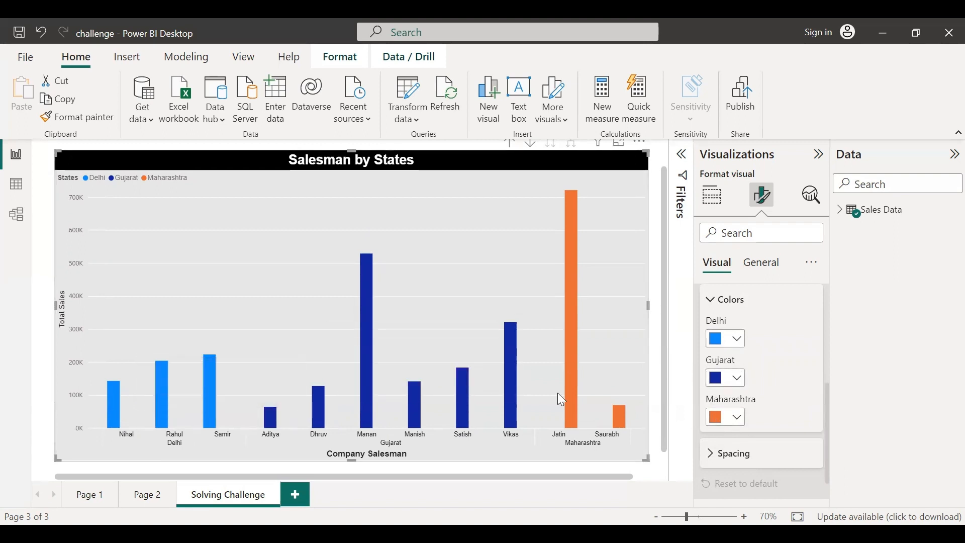
pyautogui.click(730, 339)
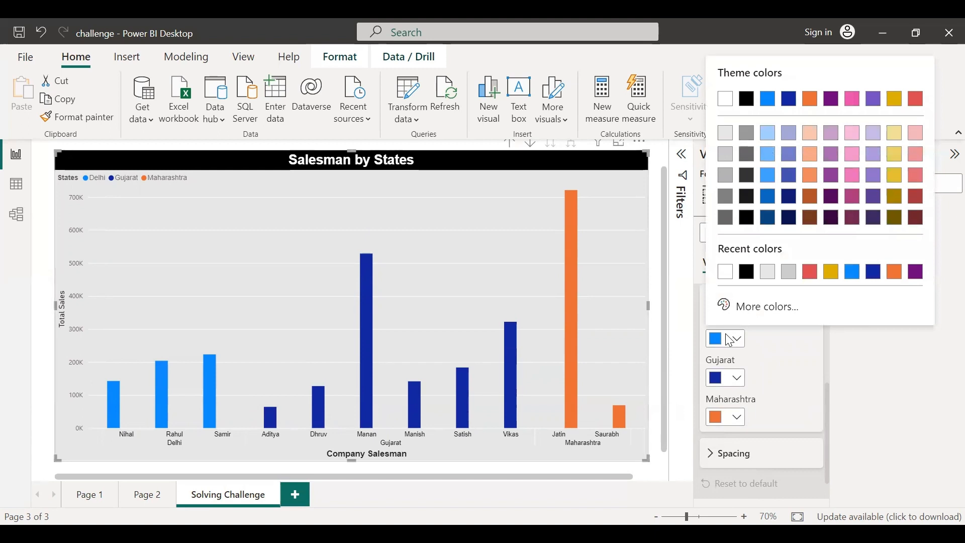
pyautogui.click(834, 275)
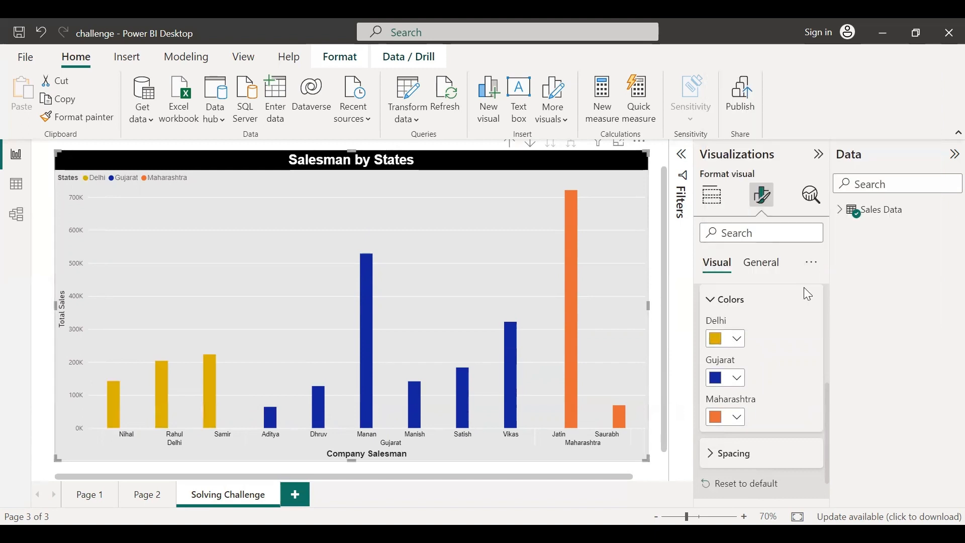
# Set the Gujarat column color to red and the Maharashtra column color to purple
pyautogui.click(740, 378)
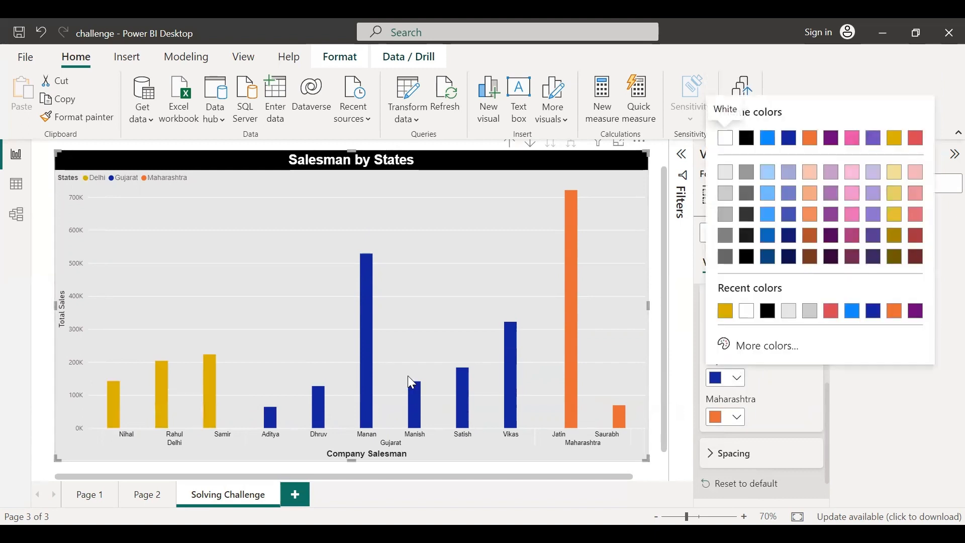
pyautogui.click(832, 313)
pyautogui.click(738, 417)
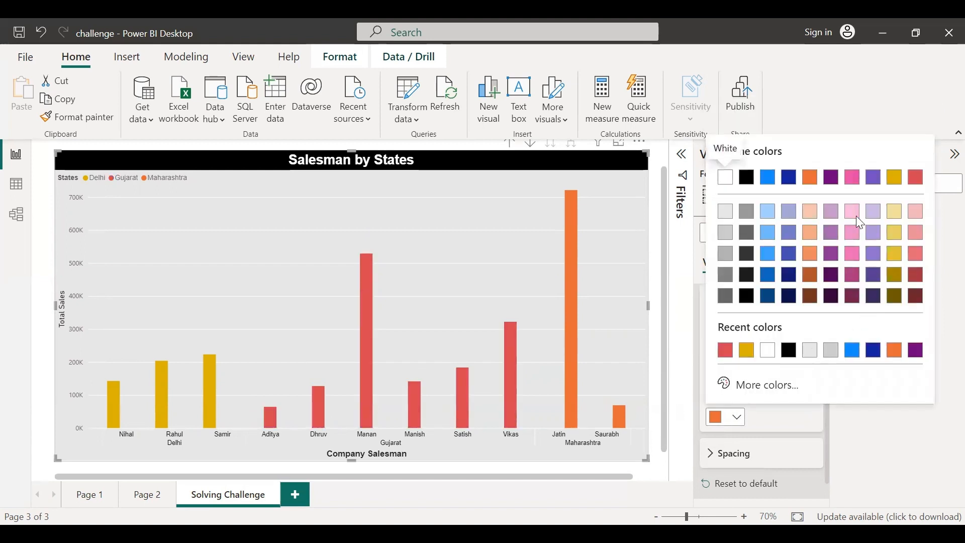
pyautogui.click(834, 179)
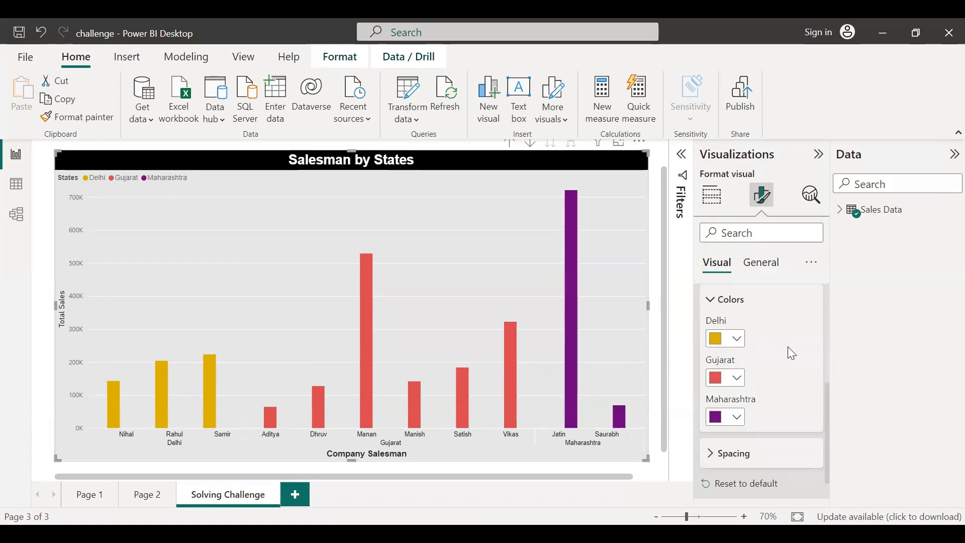
# Open the column spacing settings and set the inner padding to 21 px
pyautogui.scroll(2, 789, 346)
pyautogui.scroll(-1, 791, 355)
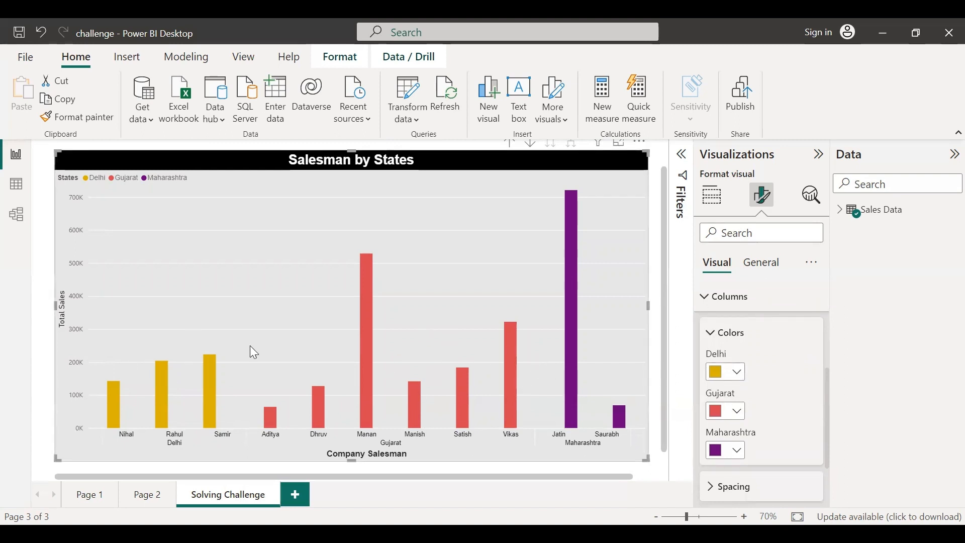
pyautogui.scroll(-3, 797, 362)
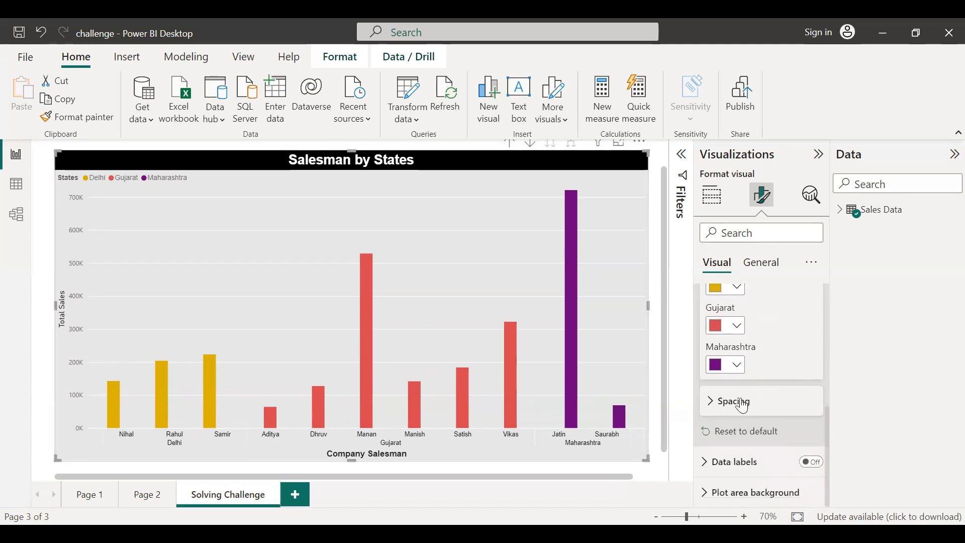
pyautogui.click(712, 402)
pyautogui.scroll(-1, 791, 403)
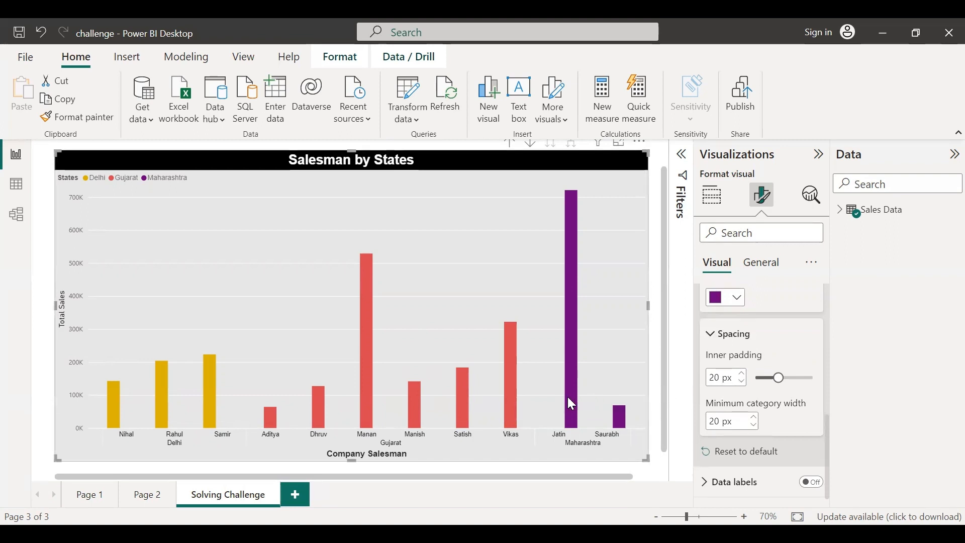
pyautogui.click(742, 373)
pyautogui.click(742, 374)
pyautogui.click(742, 373)
pyautogui.click(741, 373)
pyautogui.click(743, 382)
pyautogui.click(743, 382)
pyautogui.click(742, 382)
pyautogui.click(743, 382)
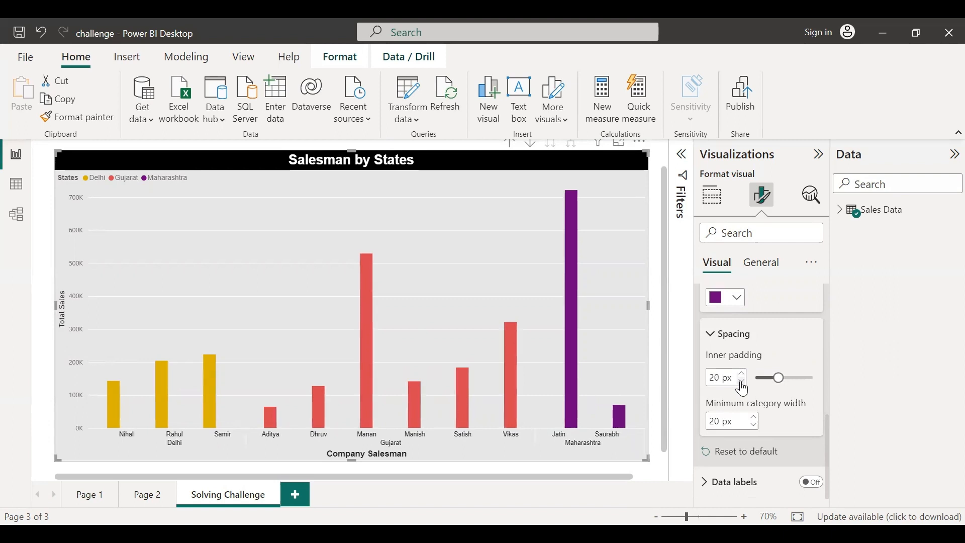
pyautogui.click(743, 382)
pyautogui.click(743, 382)
pyautogui.click(743, 382)
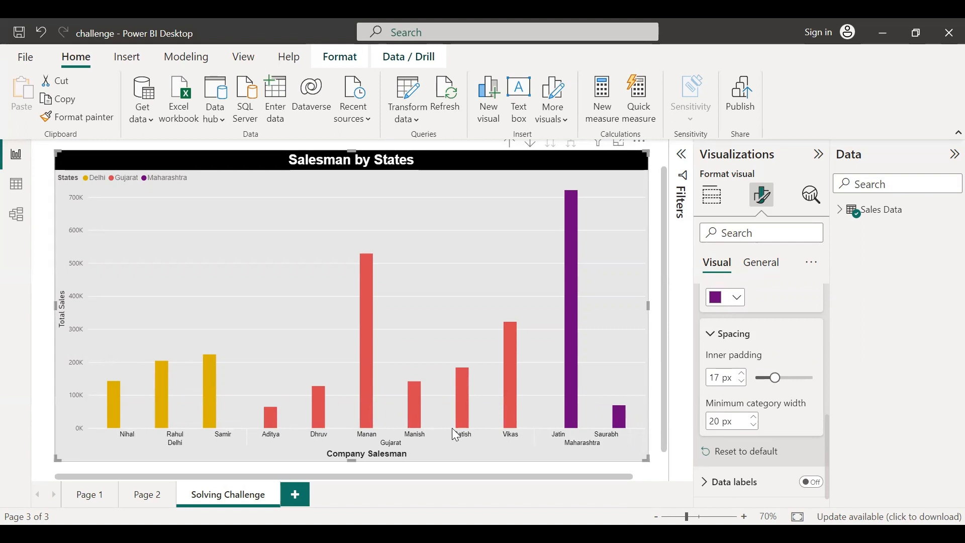
pyautogui.click(742, 373)
pyautogui.click(742, 373)
pyautogui.click(743, 373)
pyautogui.click(744, 374)
# Try adjusting the minimum category width up and down with its spinner
pyautogui.click(755, 417)
pyautogui.click(755, 417)
pyautogui.click(755, 417)
pyautogui.click(754, 418)
pyautogui.click(754, 425)
pyautogui.click(755, 426)
pyautogui.click(754, 426)
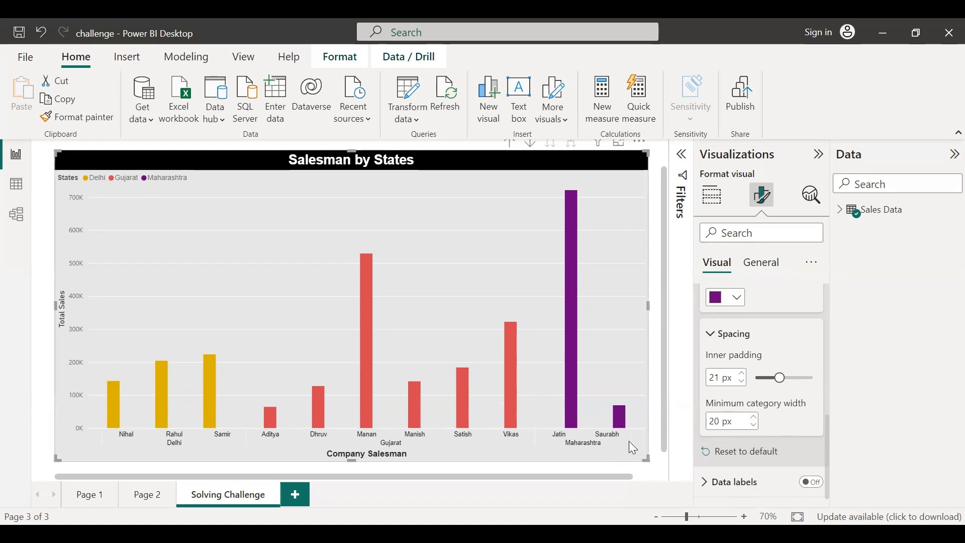
# Collapse the spacing and color sections and turn on data labels for the chart
pyautogui.scroll(-1, 784, 396)
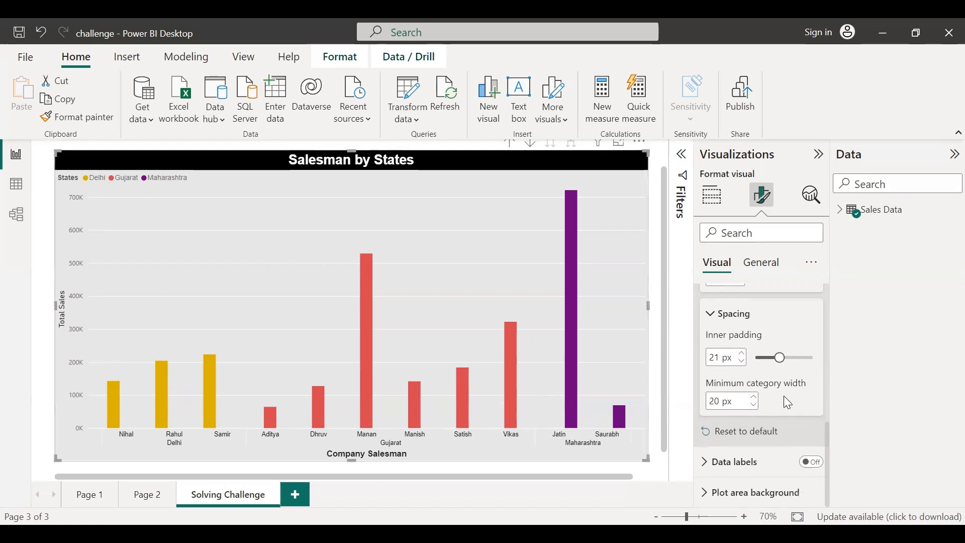
pyautogui.click(713, 315)
pyautogui.scroll(2, 782, 367)
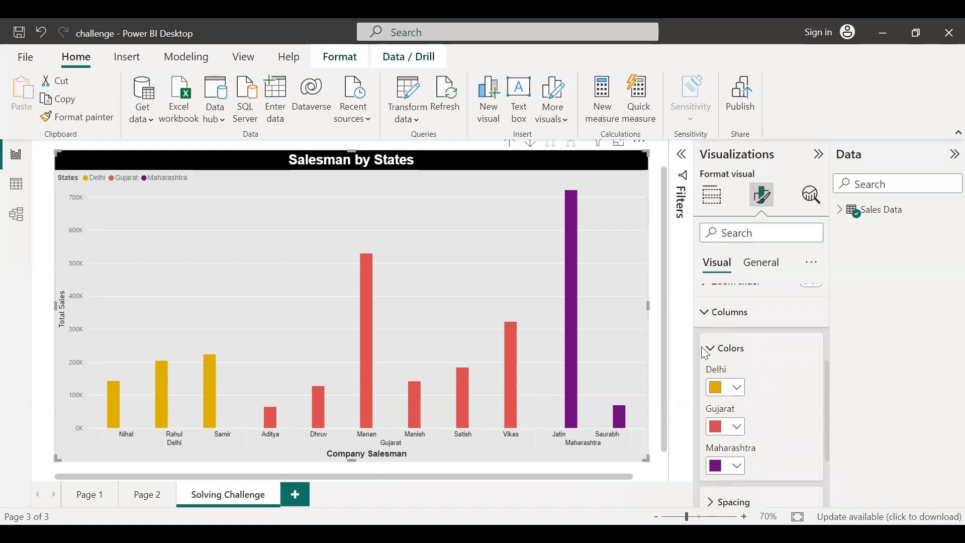
pyautogui.click(713, 316)
pyautogui.click(704, 463)
pyautogui.scroll(-3, 759, 396)
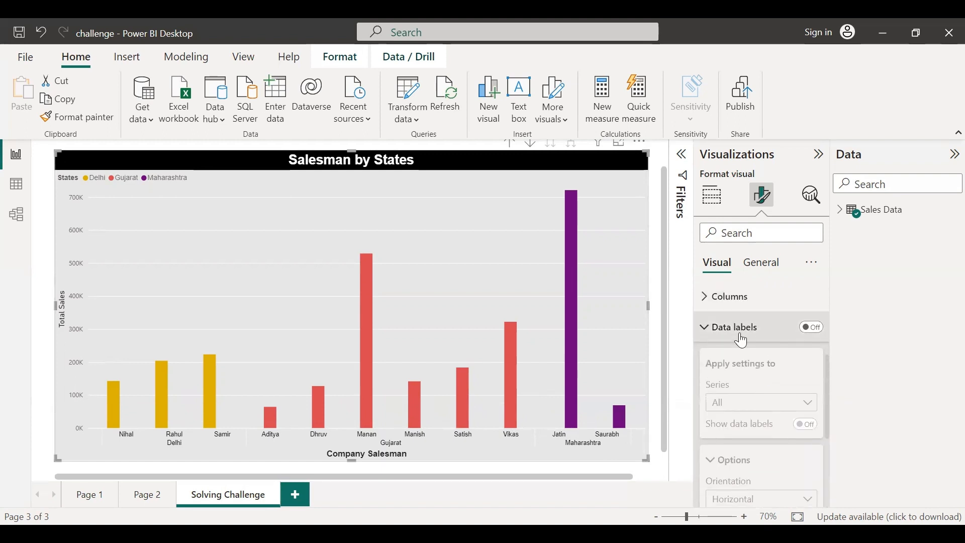
pyautogui.click(811, 331)
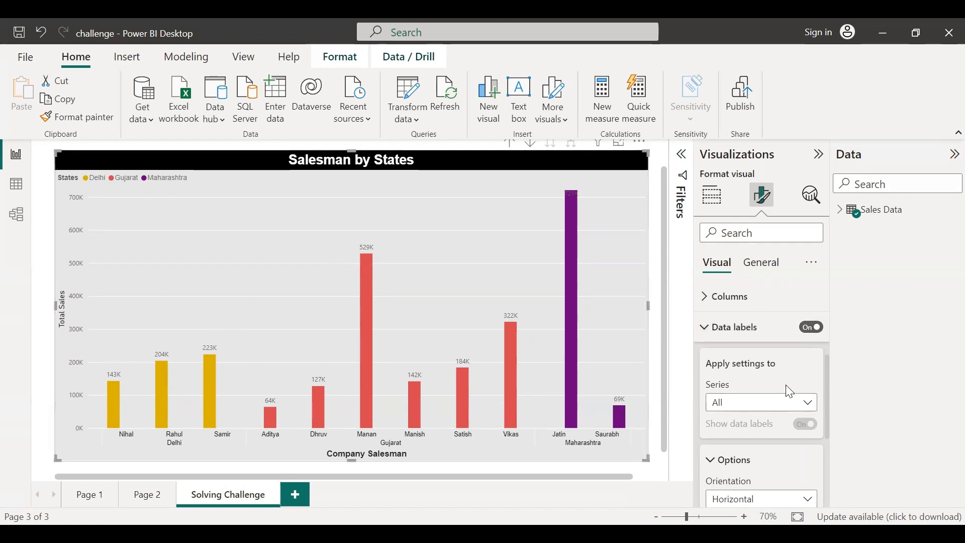
# Examine the series options for applying data label settings
pyautogui.scroll(-1, 791, 382)
pyautogui.click(793, 371)
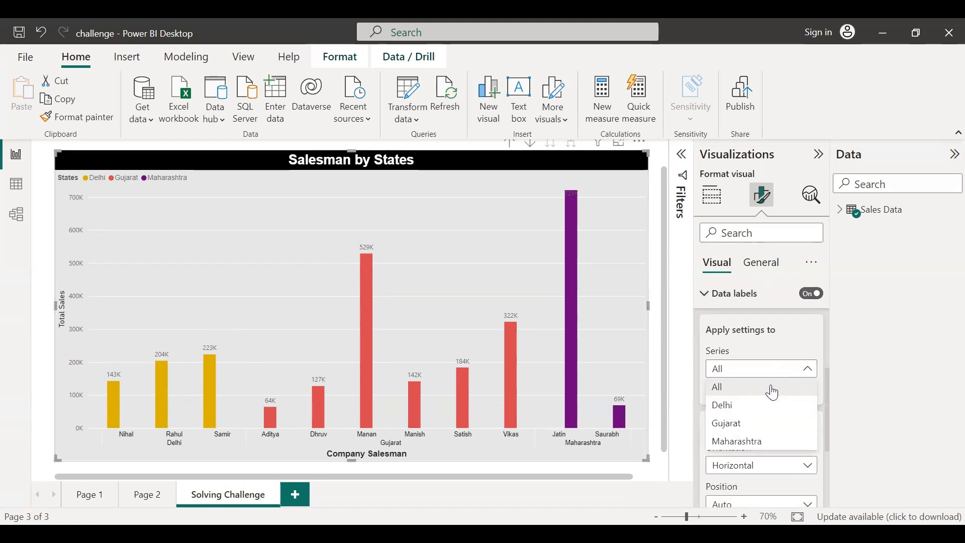
pyautogui.click(764, 356)
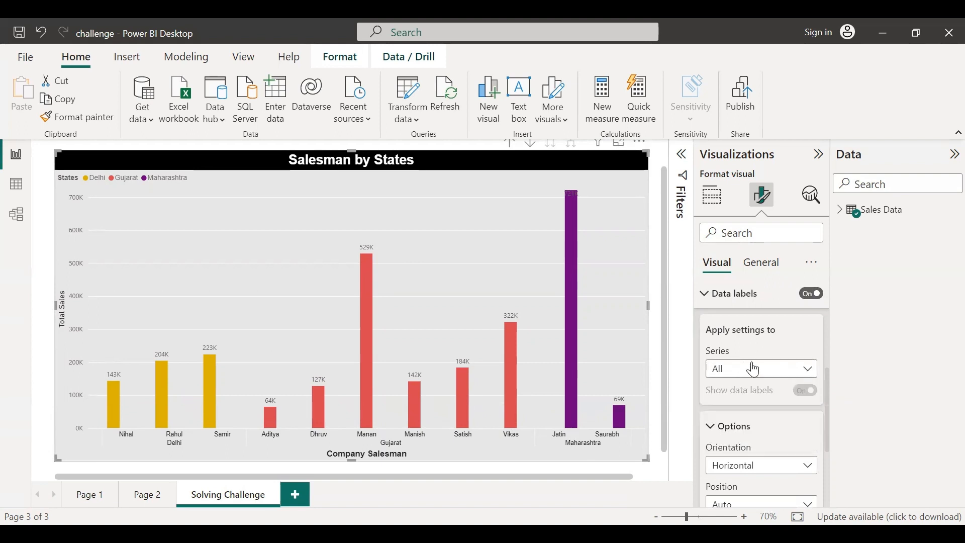
pyautogui.click(763, 380)
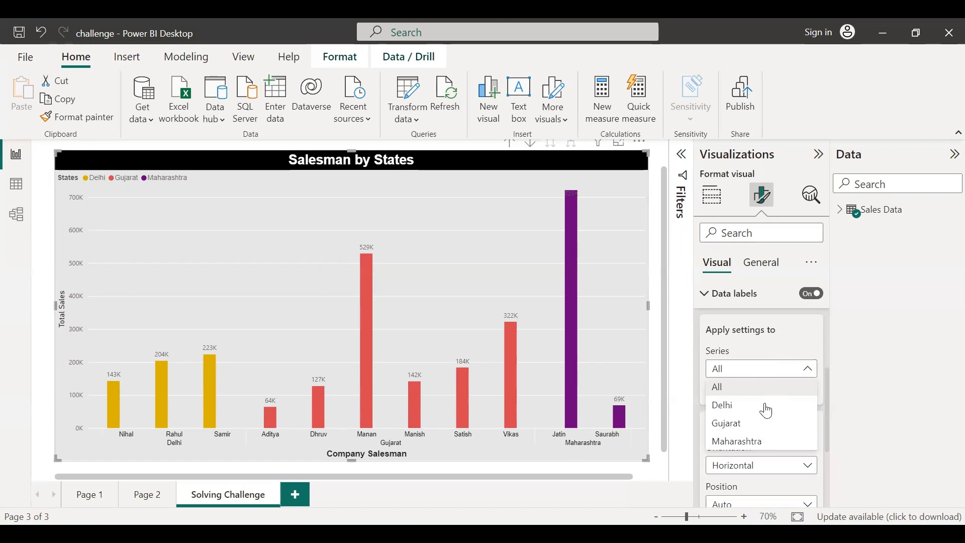
pyautogui.click(785, 350)
pyautogui.scroll(-4, 798, 381)
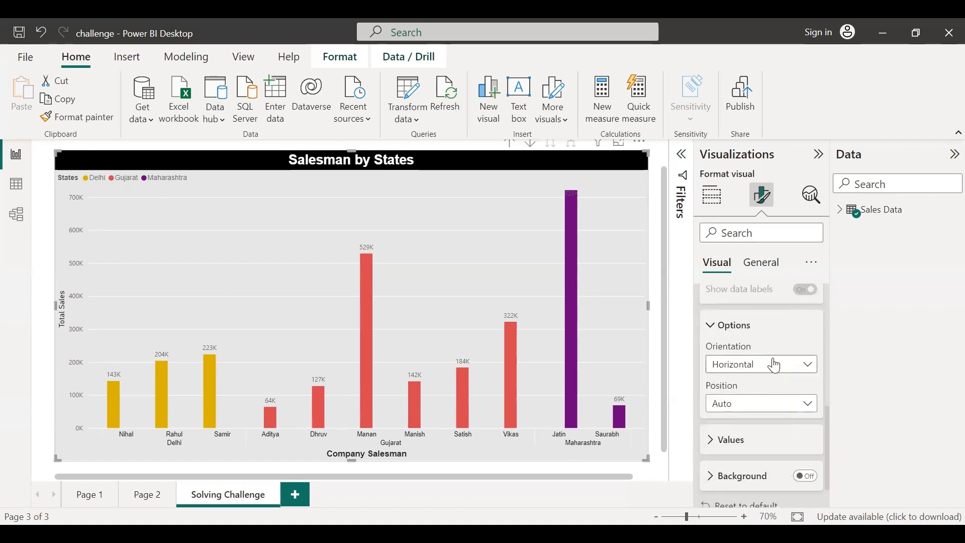
pyautogui.scroll(4, 779, 387)
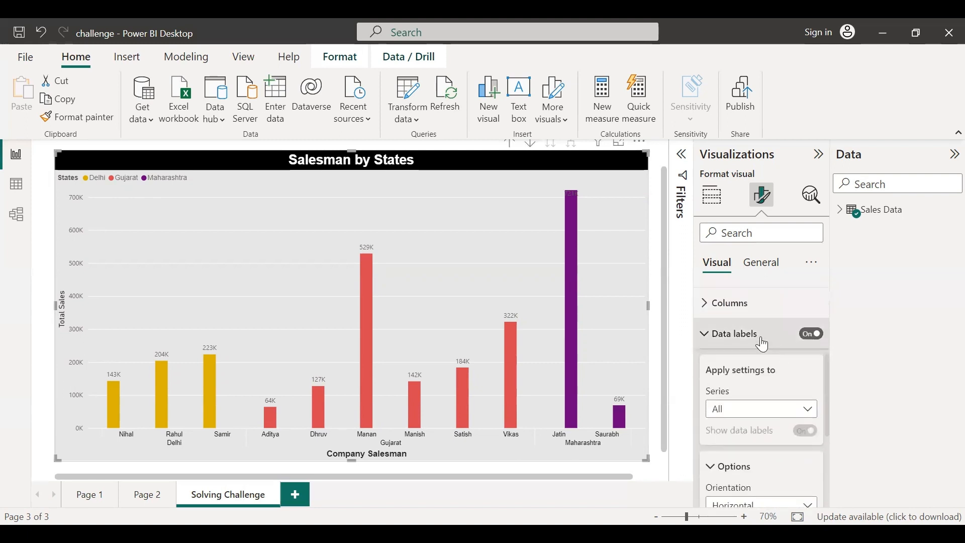
pyautogui.scroll(-4, 772, 433)
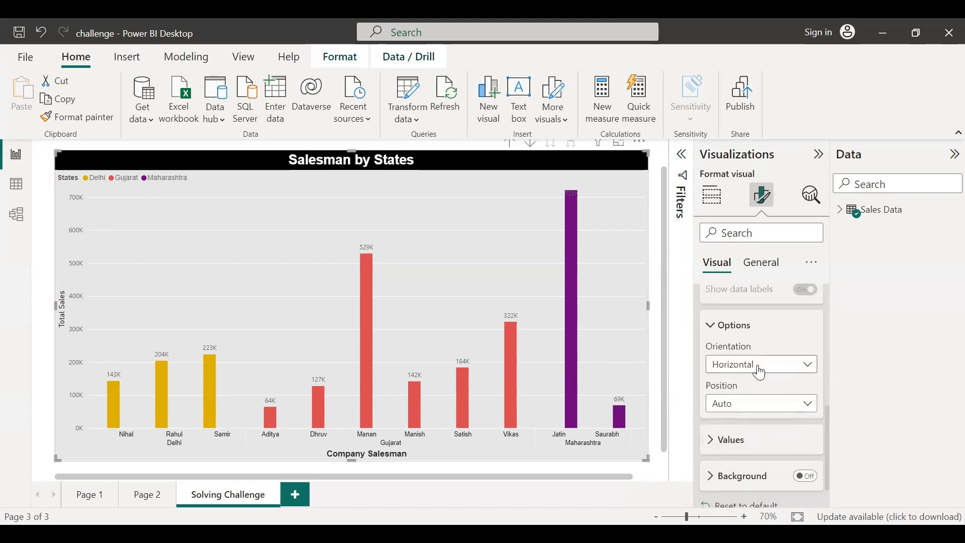
# Try vertical data label orientation and switch it back to Horizontal
pyautogui.click(761, 372)
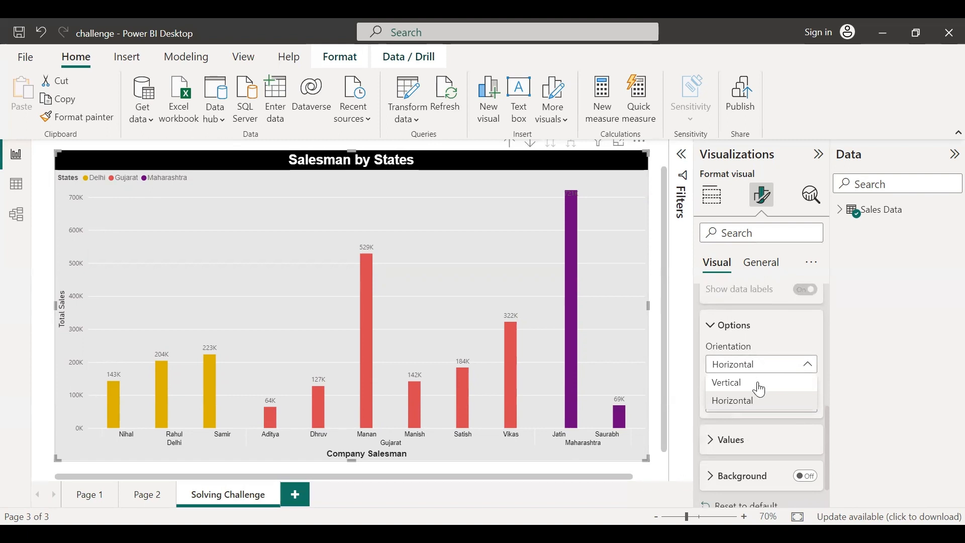
pyautogui.click(760, 387)
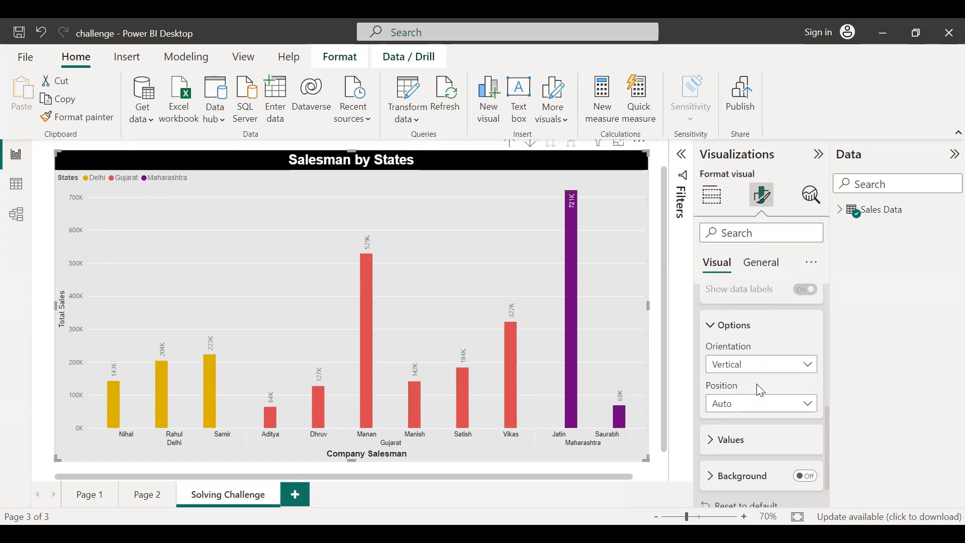
pyautogui.click(769, 367)
pyautogui.click(737, 400)
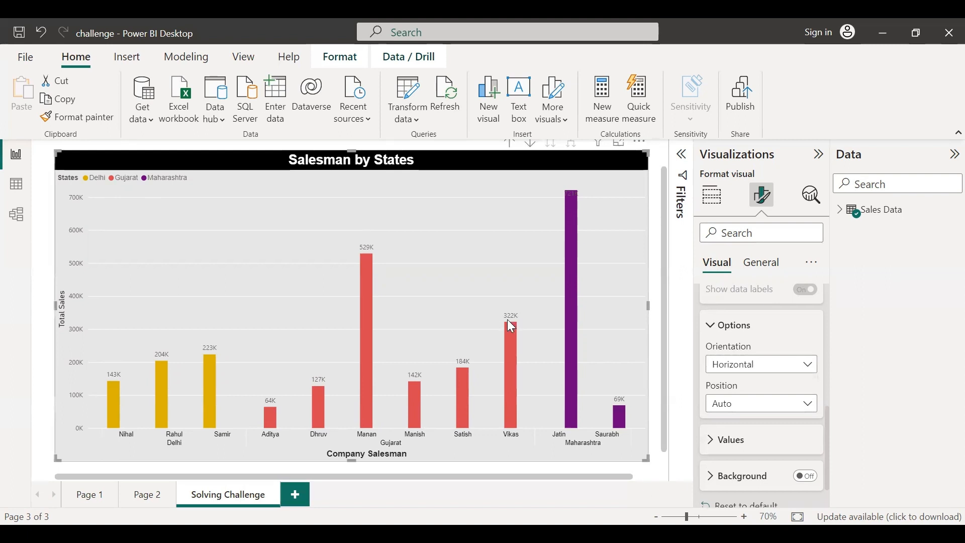
pyautogui.click(764, 365)
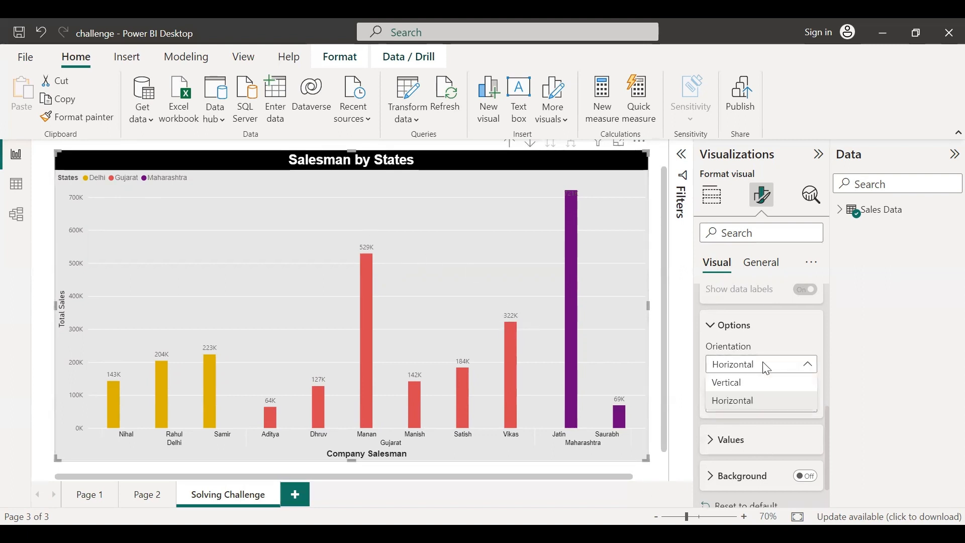
pyautogui.click(759, 384)
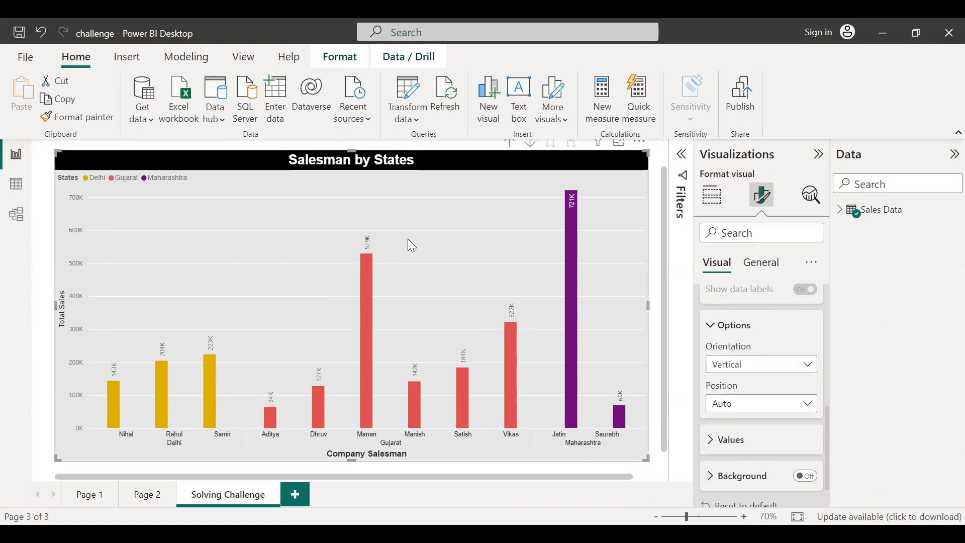
pyautogui.click(768, 368)
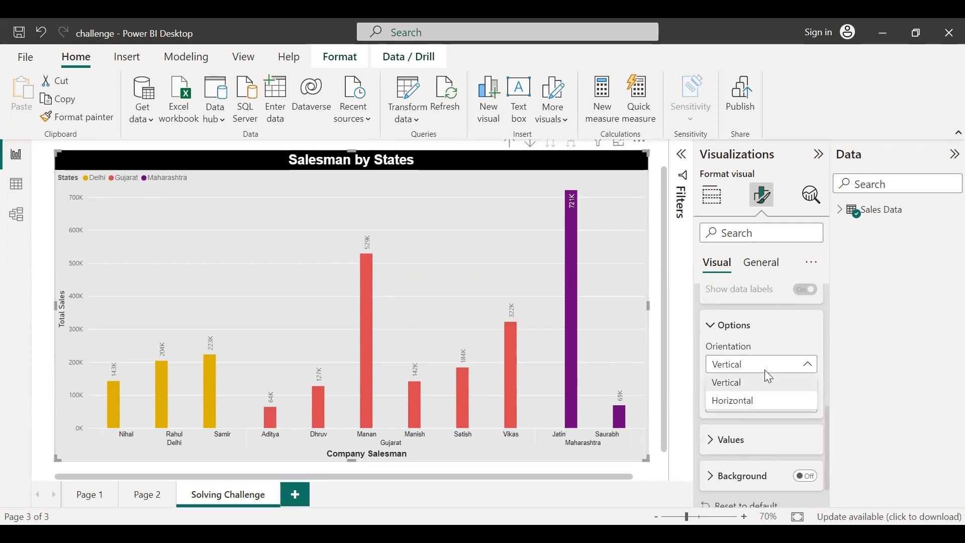
pyautogui.click(758, 400)
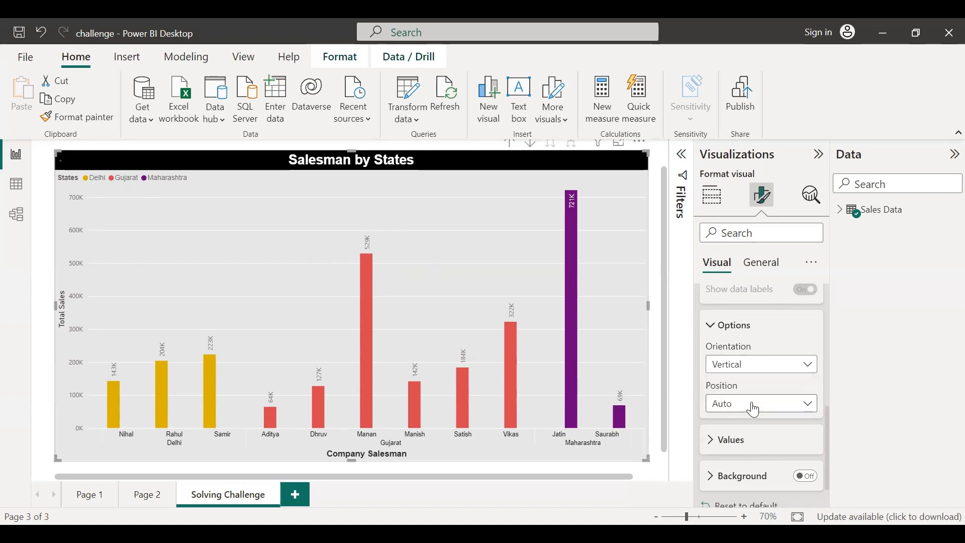
# Try the Inside end, Inside center and Inside base label positions, then restore Auto
pyautogui.click(761, 409)
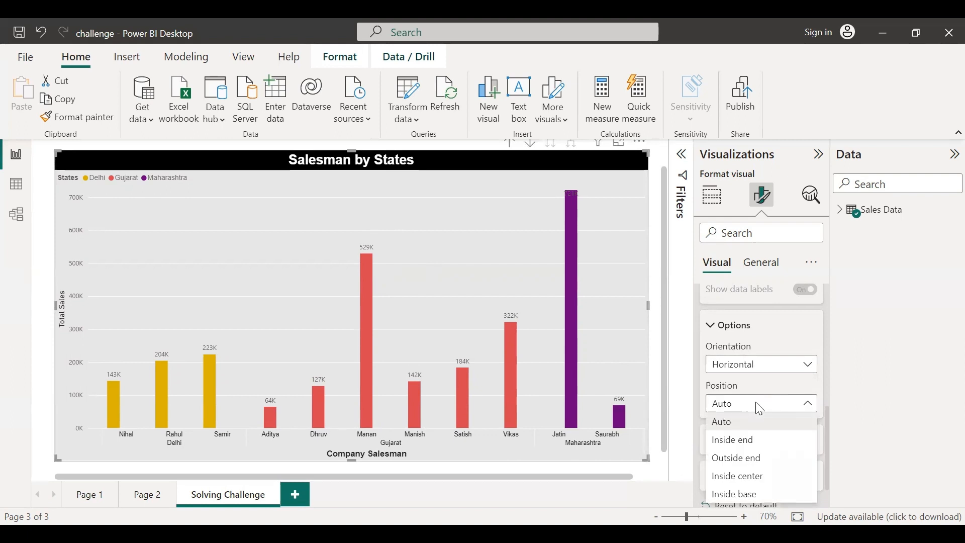
pyautogui.click(755, 445)
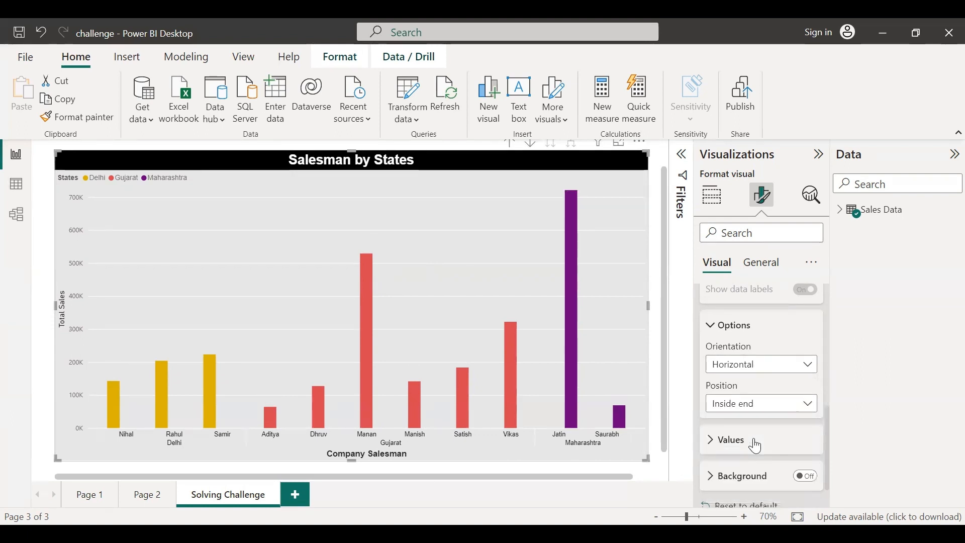
pyautogui.click(762, 407)
pyautogui.click(756, 476)
pyautogui.click(772, 412)
pyautogui.click(747, 493)
pyautogui.click(774, 410)
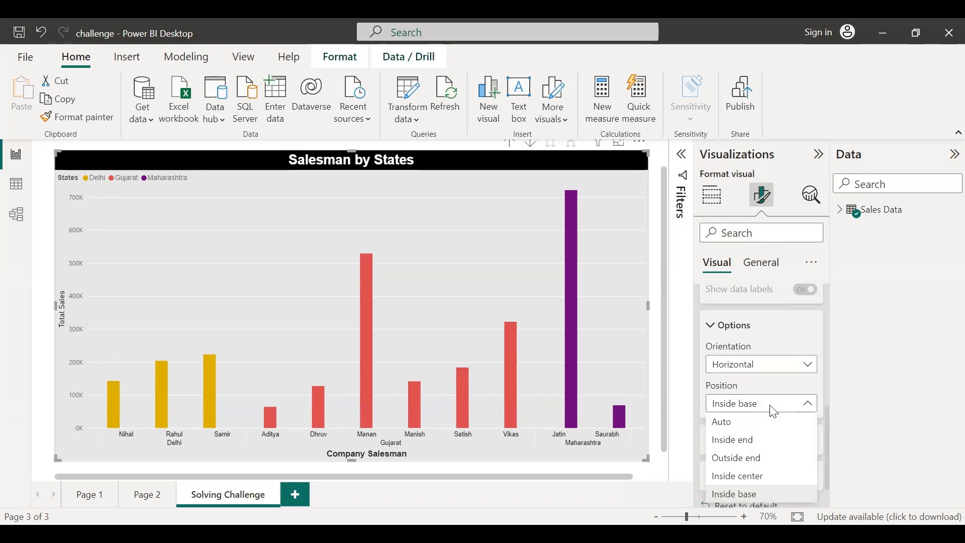
pyautogui.click(753, 425)
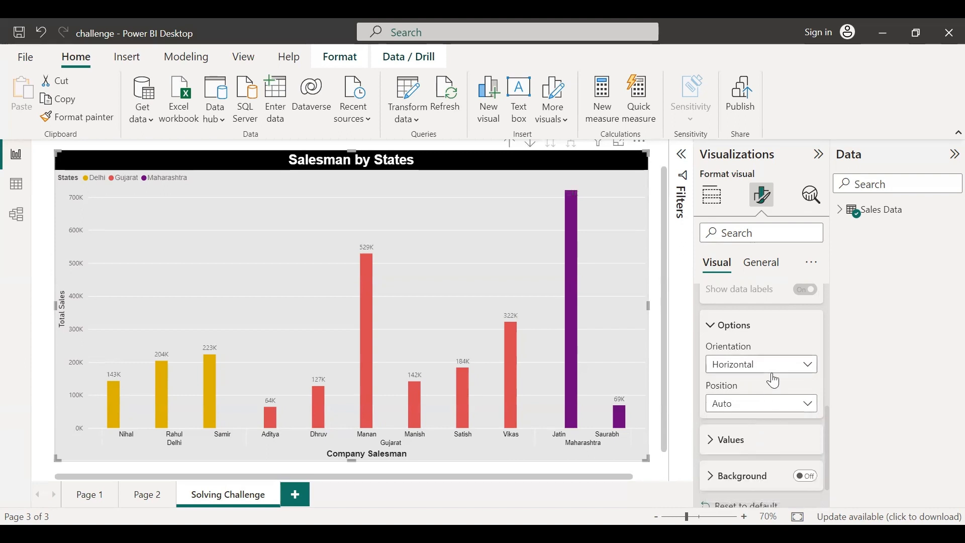
# Open the data label values settings and change the label font to Arial
pyautogui.scroll(-1, 777, 379)
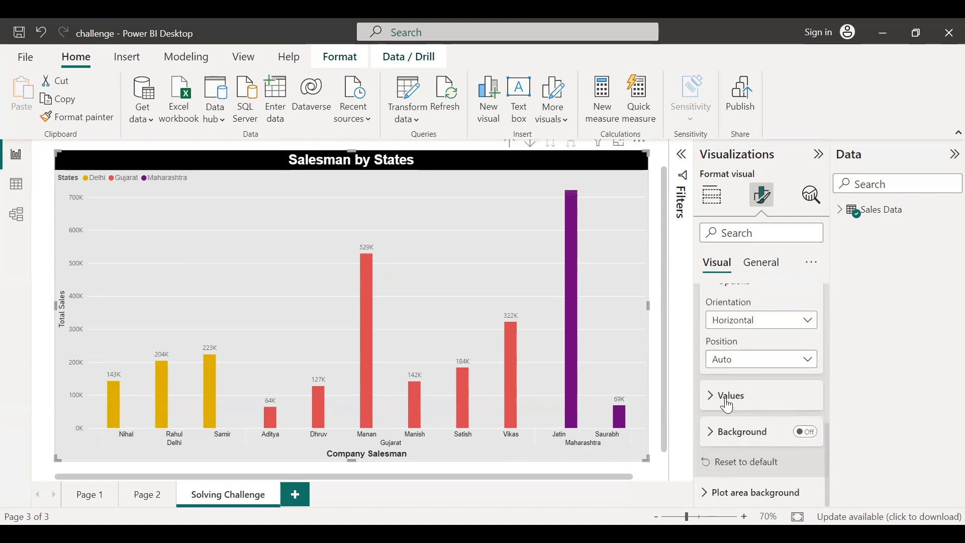
pyautogui.click(712, 400)
pyautogui.scroll(-2, 768, 391)
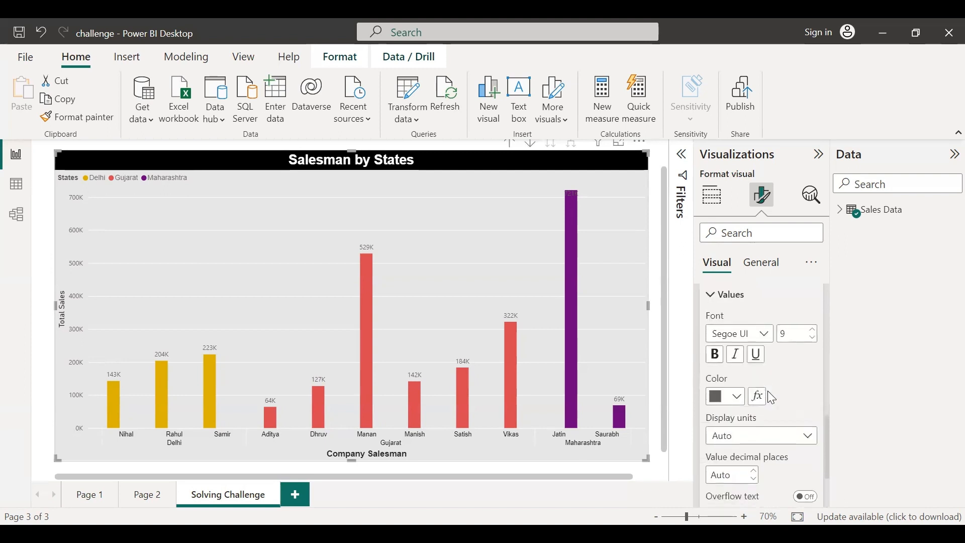
pyautogui.scroll(1, 768, 391)
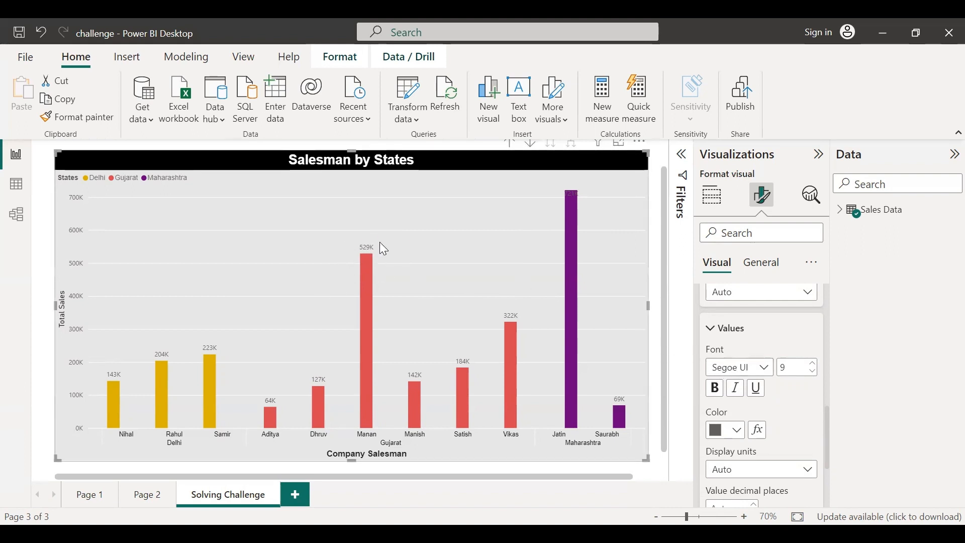
pyautogui.click(742, 367)
pyautogui.scroll(5, 754, 228)
pyautogui.click(725, 125)
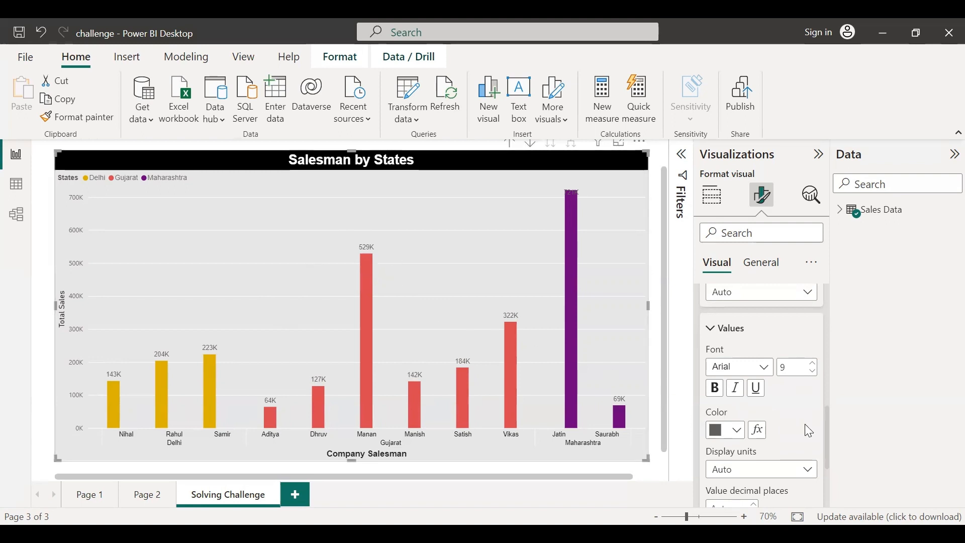
# Keep display units at Auto and set the data labels' value decimal places to 1
pyautogui.scroll(-2, 805, 424)
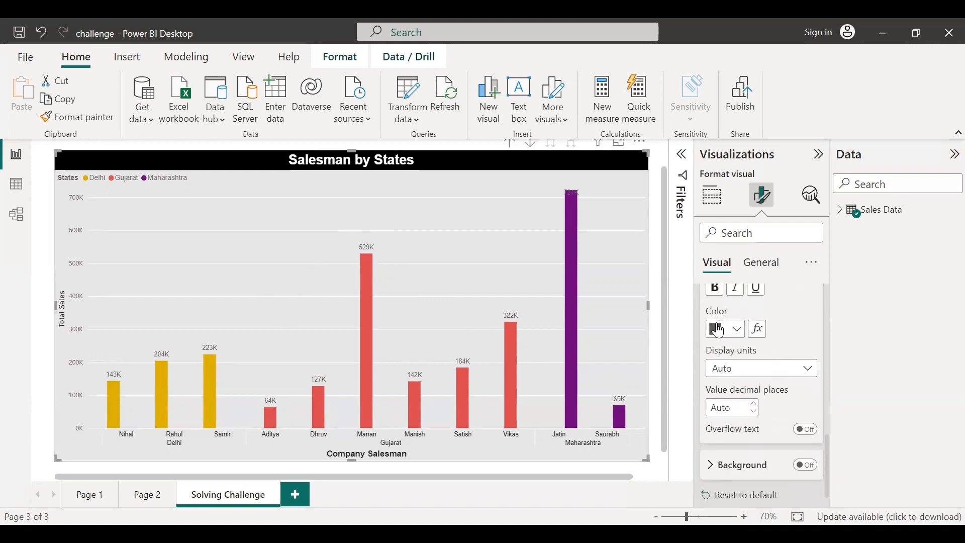
pyautogui.click(802, 370)
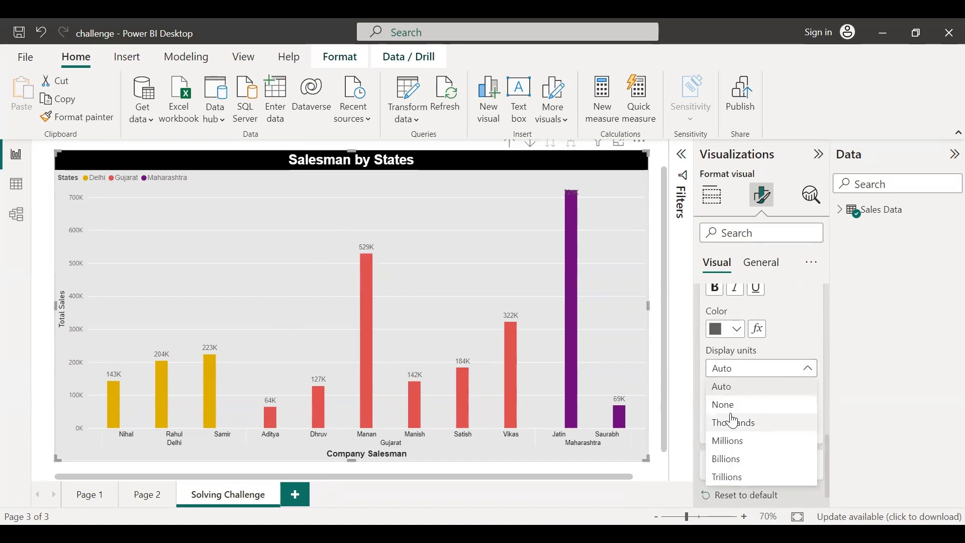
pyautogui.click(804, 347)
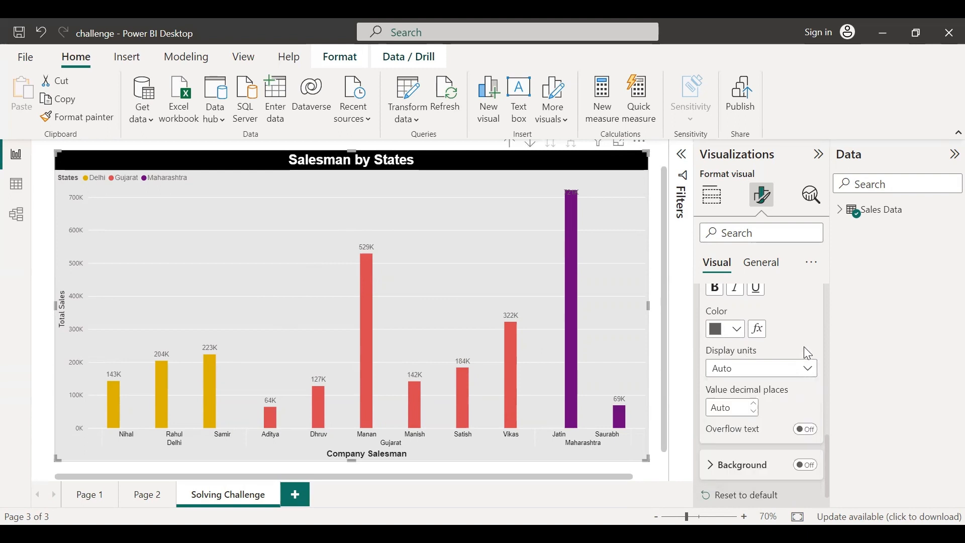
pyautogui.scroll(-1, 807, 354)
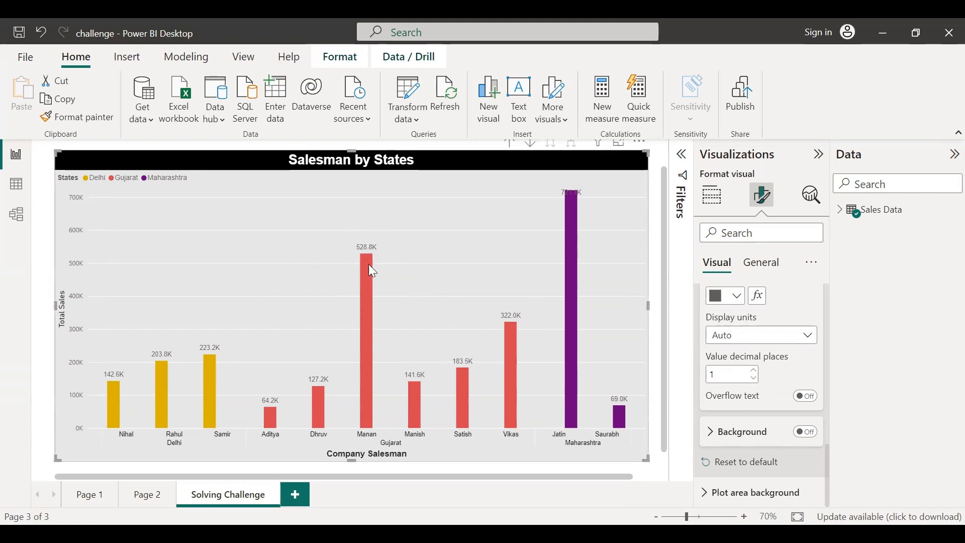
# Collapse the values section and turn on the data label background
pyautogui.scroll(2, 738, 377)
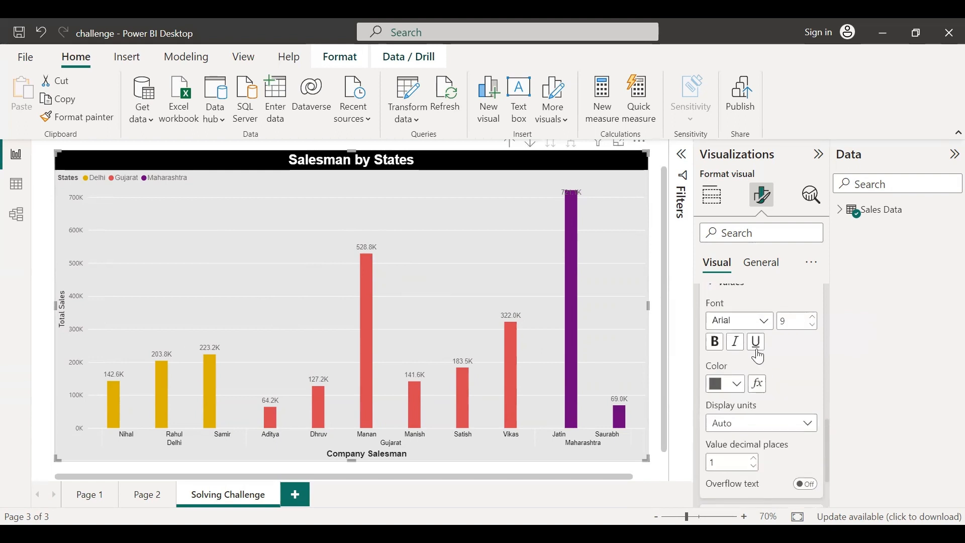
pyautogui.click(730, 297)
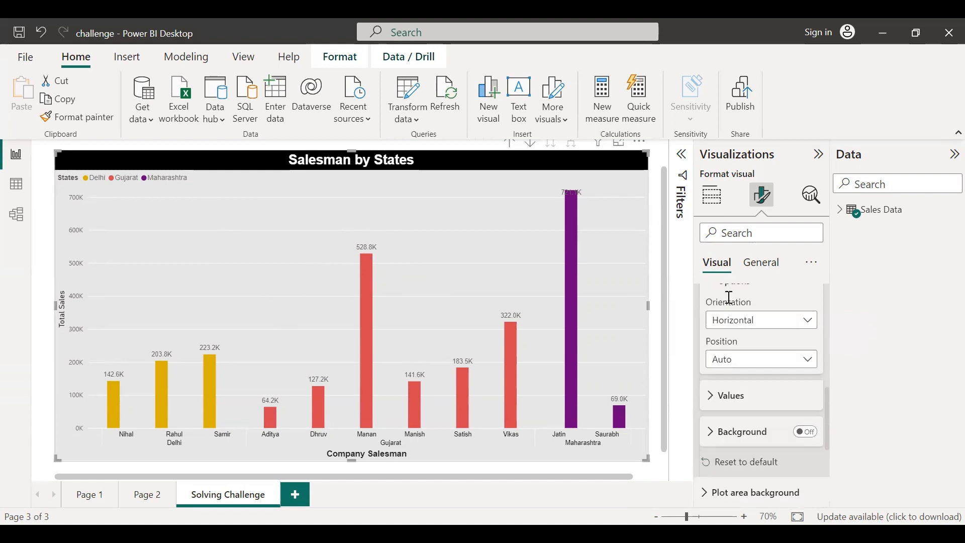
pyautogui.click(710, 433)
pyautogui.click(806, 345)
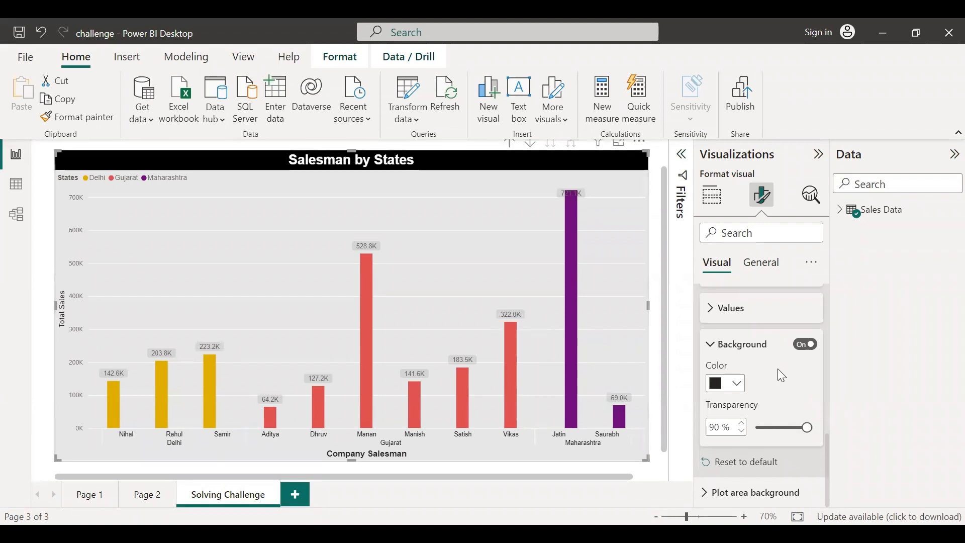
# Check the plot area background options, collapse the data labels section and zoom the canvas out to 60%
pyautogui.click(707, 495)
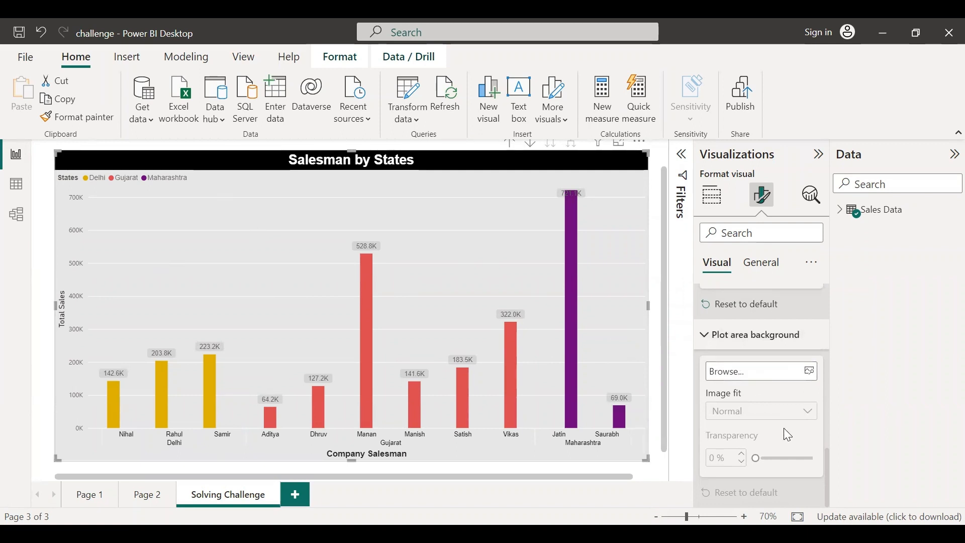
pyautogui.scroll(5, 787, 433)
pyautogui.scroll(3, 787, 433)
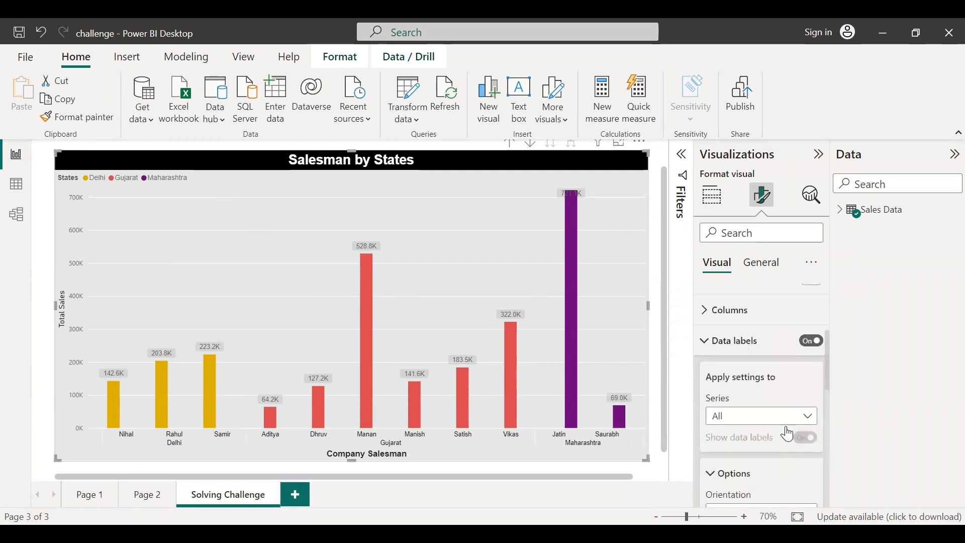
pyautogui.click(782, 419)
pyautogui.click(704, 439)
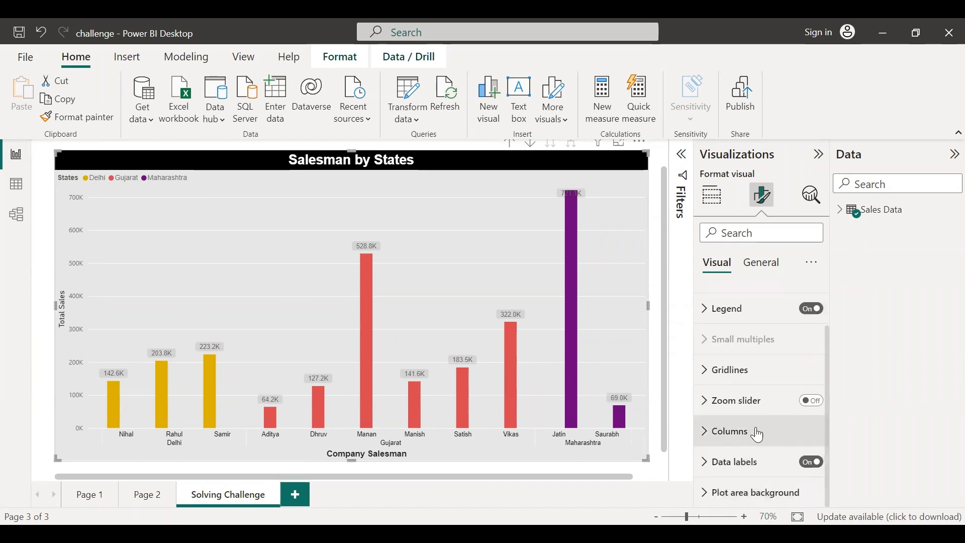
pyautogui.scroll(2, 761, 434)
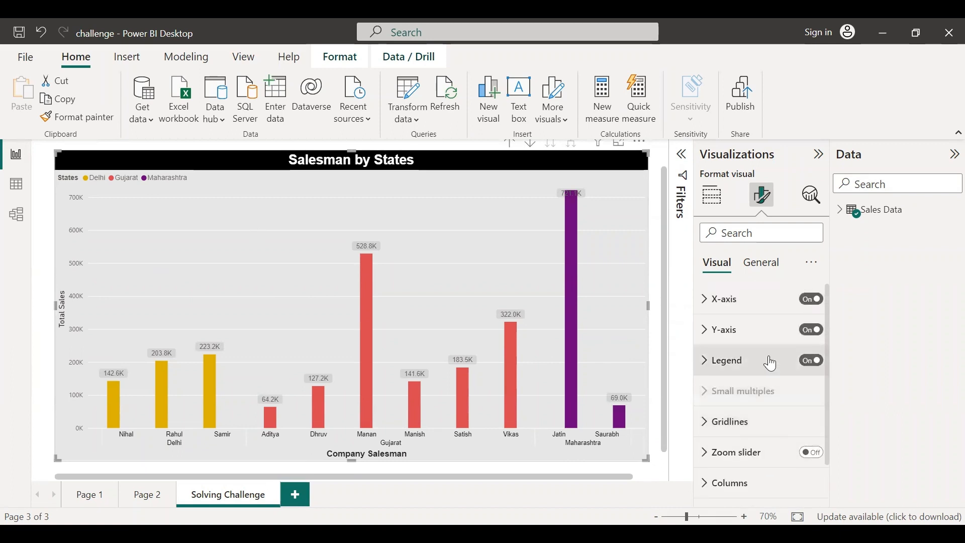
pyautogui.click(656, 517)
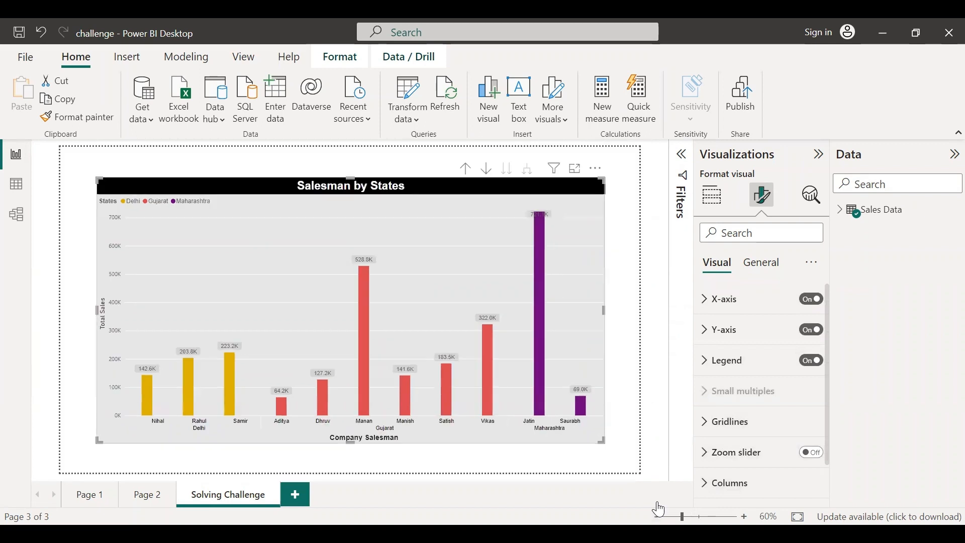